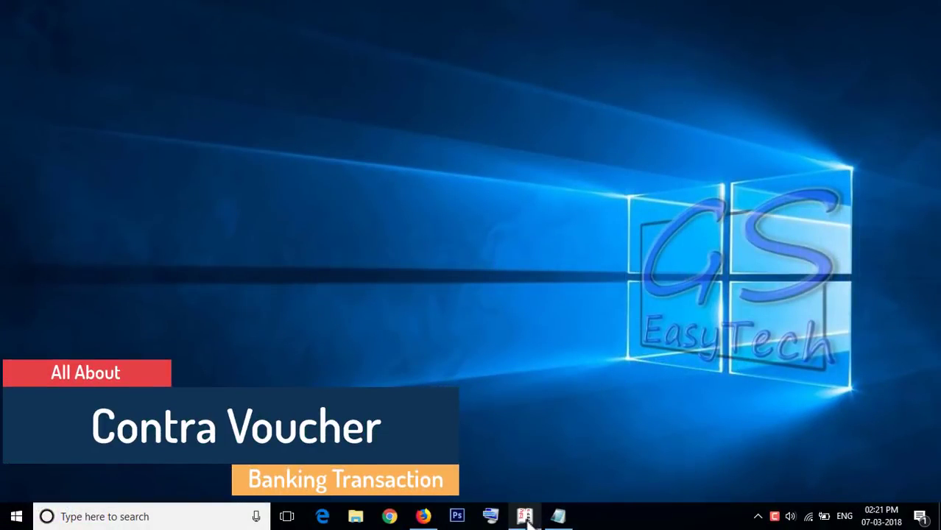
Step: Restore the minimized Tally.ERP 9 window from the taskbar
click(526, 516)
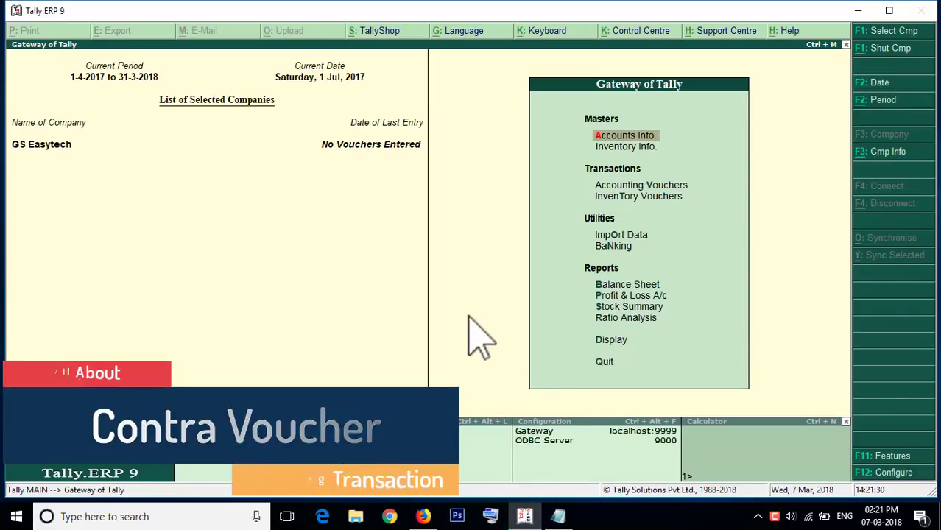
Step: Bring Firefox with the GS EasyTech YouTube channel's videos to the front
click(423, 517)
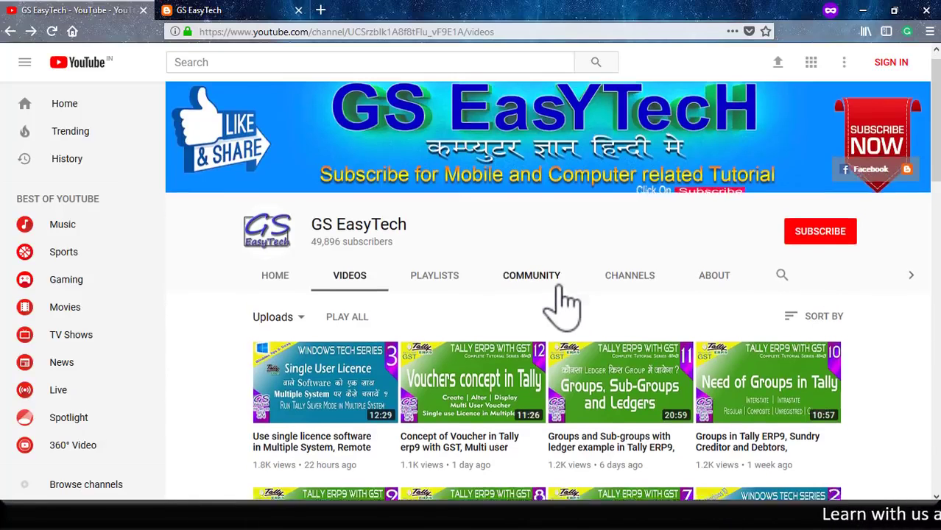
Step: Open the 'Concept of Voucher in Tally' video, expand its description and read down to the comments
scroll(563, 304, down, 2)
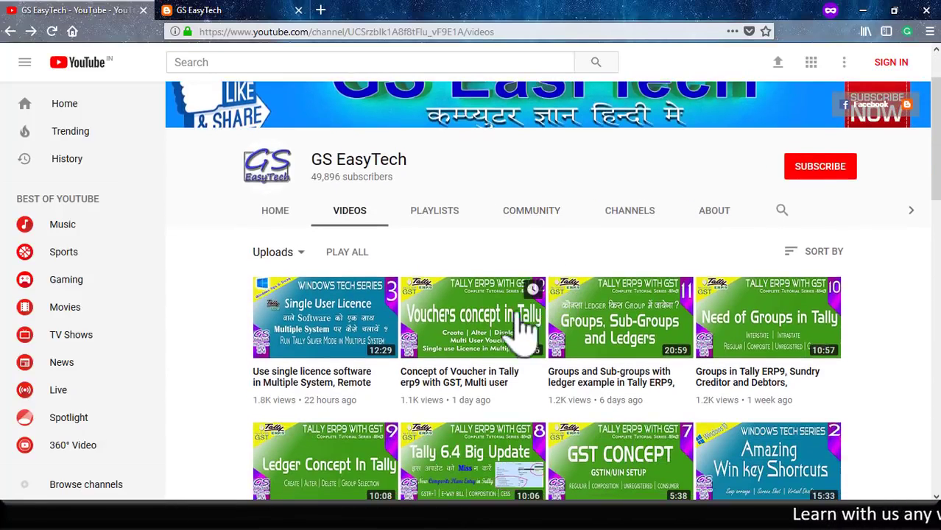
click(474, 390)
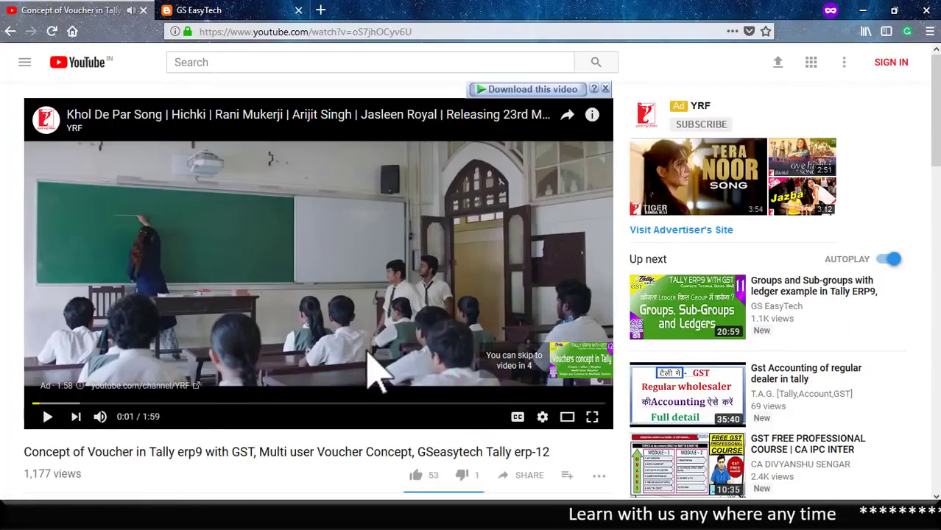
scroll(376, 375, down, 5)
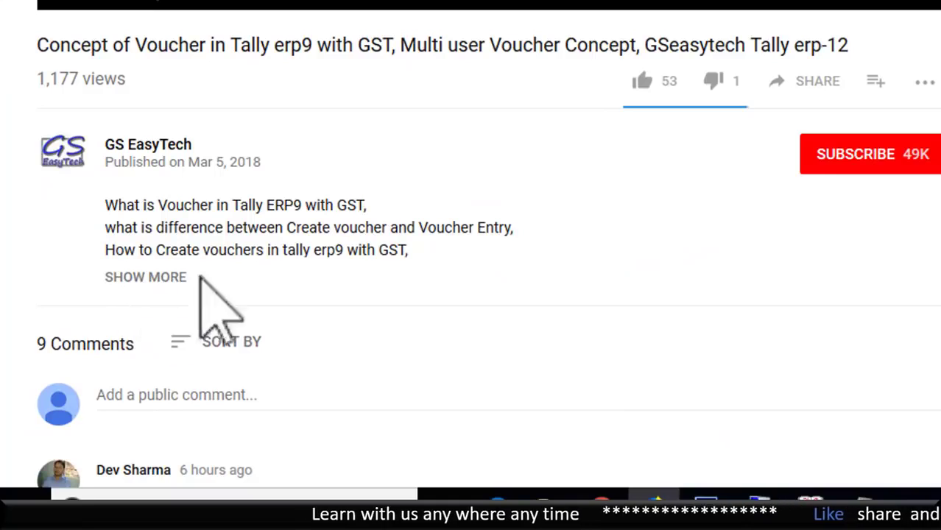
click(155, 278)
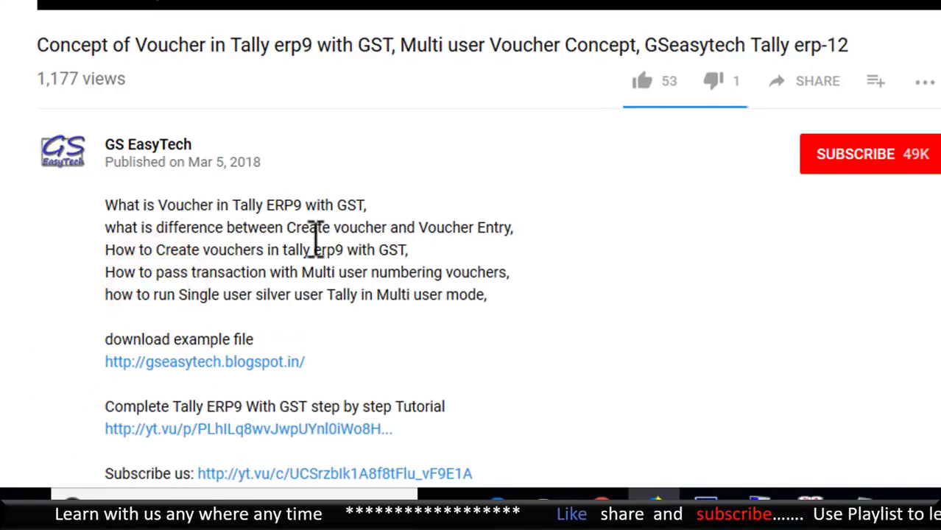
scroll(320, 239, down, 3)
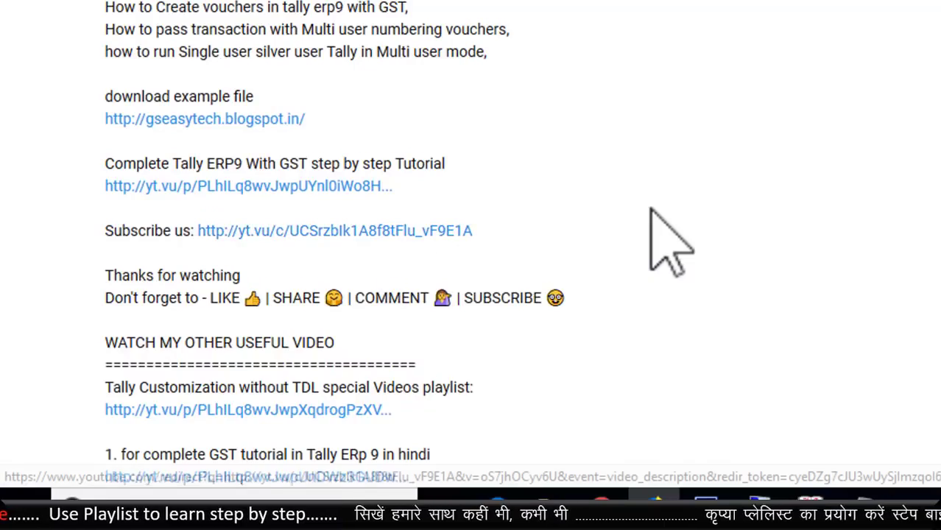
scroll(651, 210, down, 8)
scroll(648, 208, down, 10)
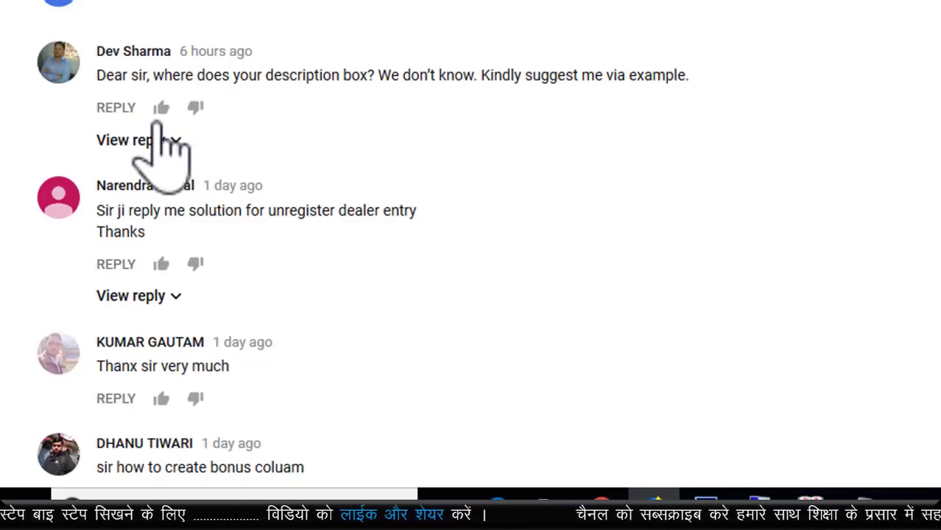
click(116, 108)
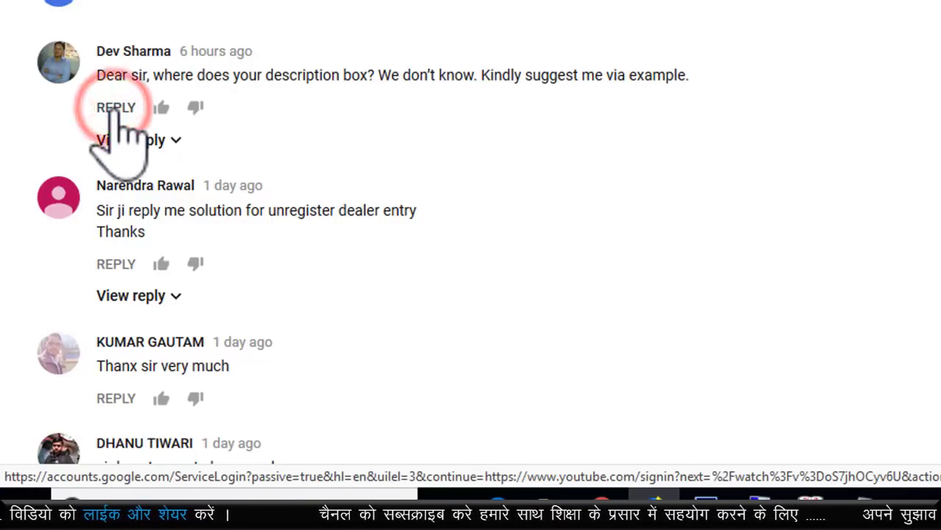
scroll(121, 129, up, 2)
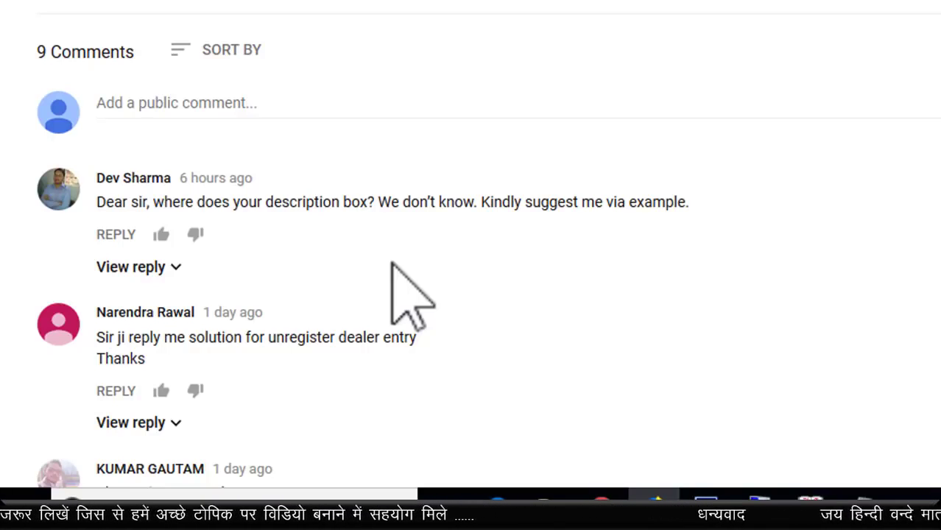
scroll(353, 246, up, 15)
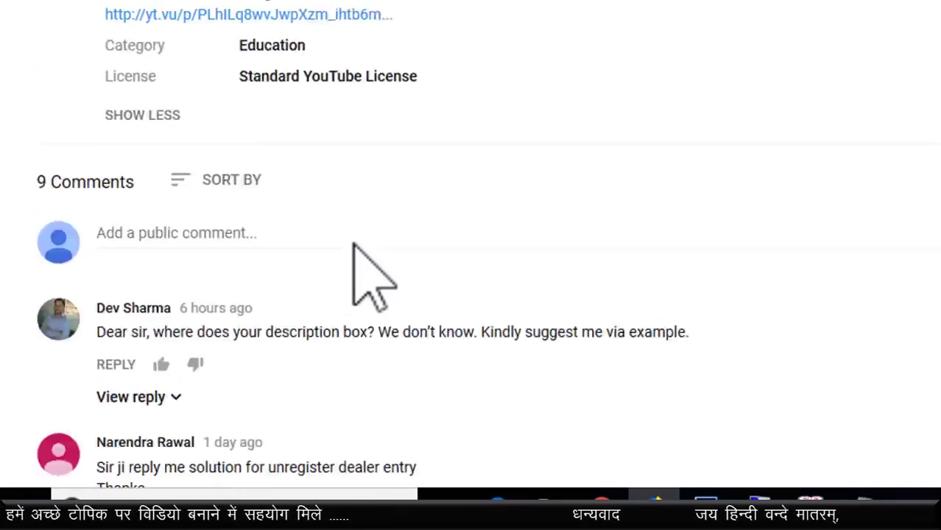
scroll(519, 197, up, 6)
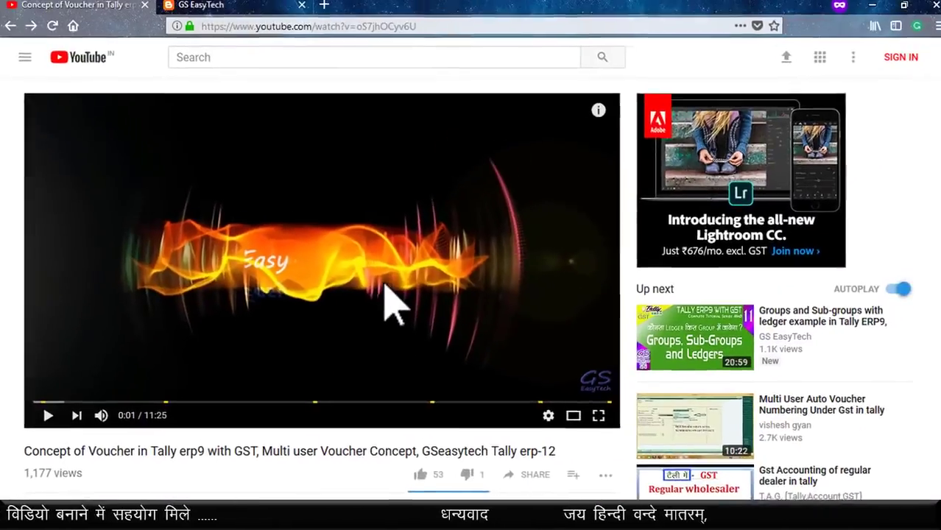
scroll(514, 196, down, 3)
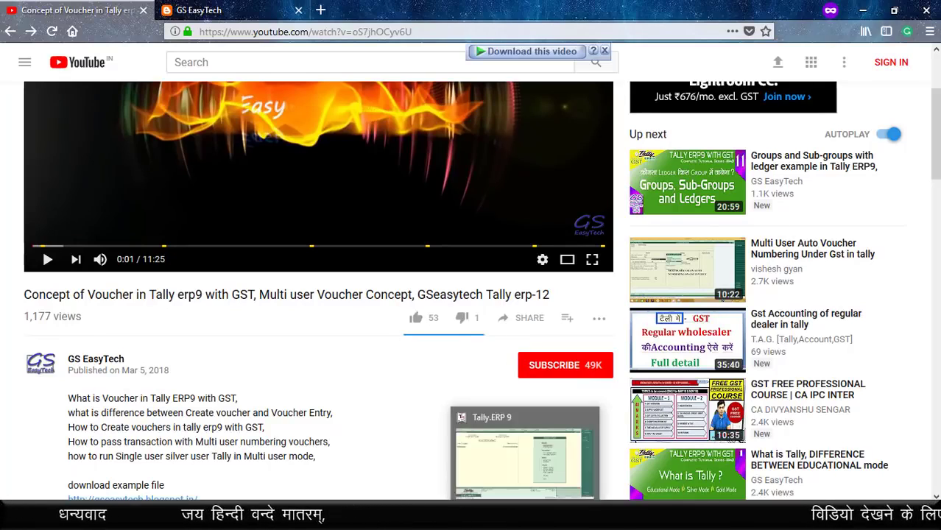
Step: In Tally, go to Accounts Info. > Ledgers to reach the ledger creation options
click(525, 516)
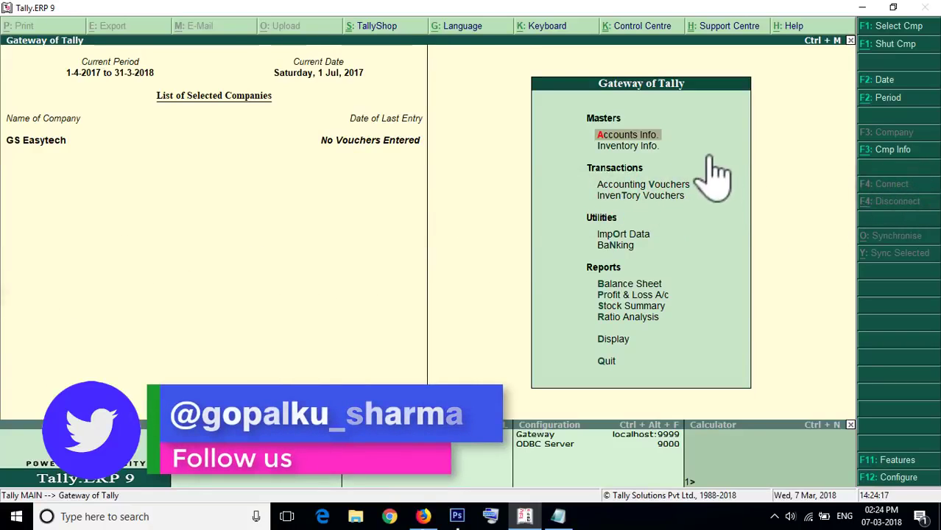
click(605, 137)
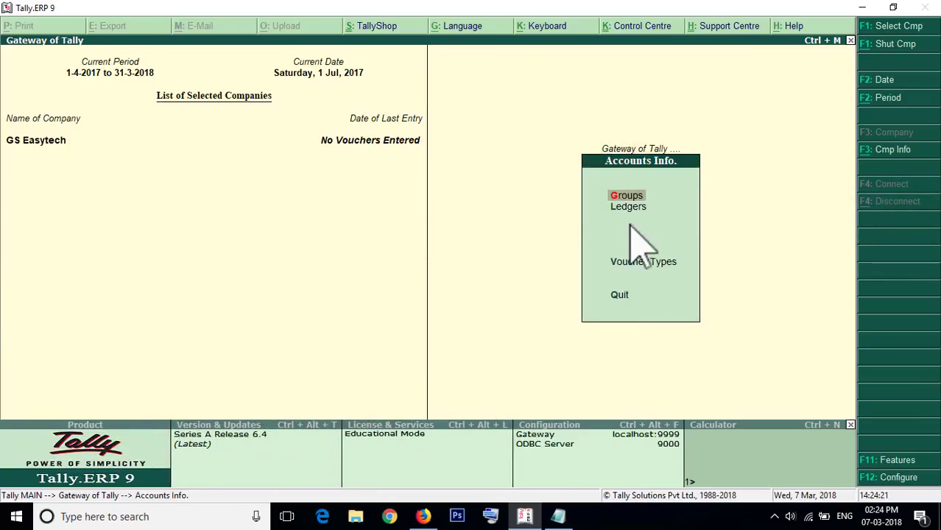
click(628, 209)
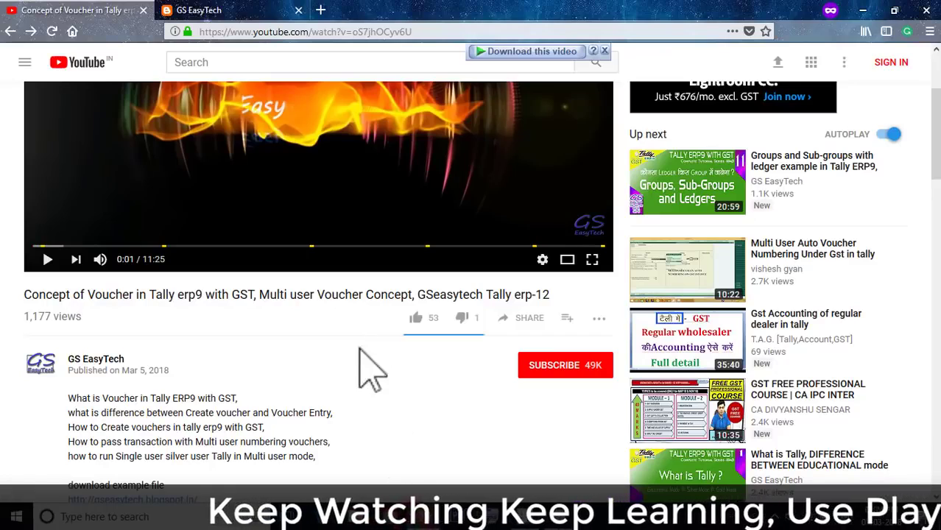
scroll(415, 296, up, 3)
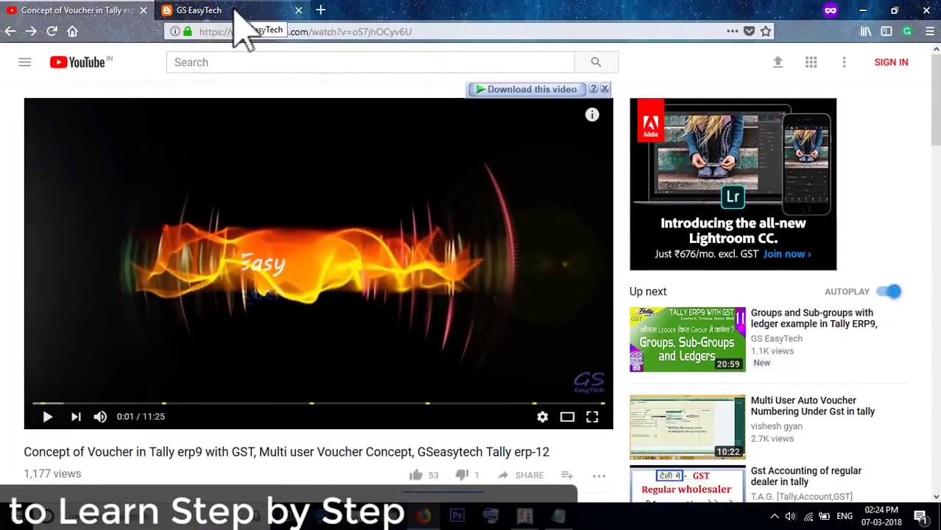
Step: Browse the GS EasyTech blog posts, then return to Tally's Ledger Creation form
click(237, 11)
scroll(471, 242, down, 10)
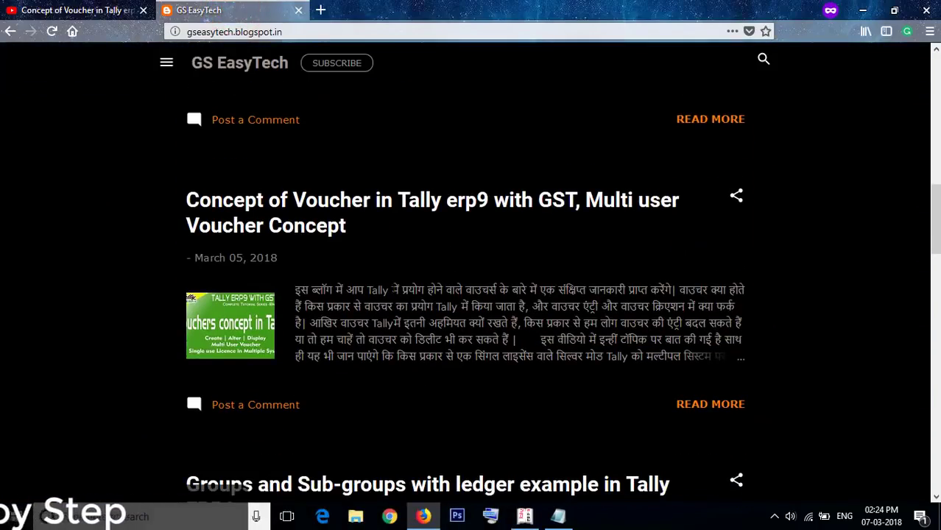
scroll(287, 267, down, 5)
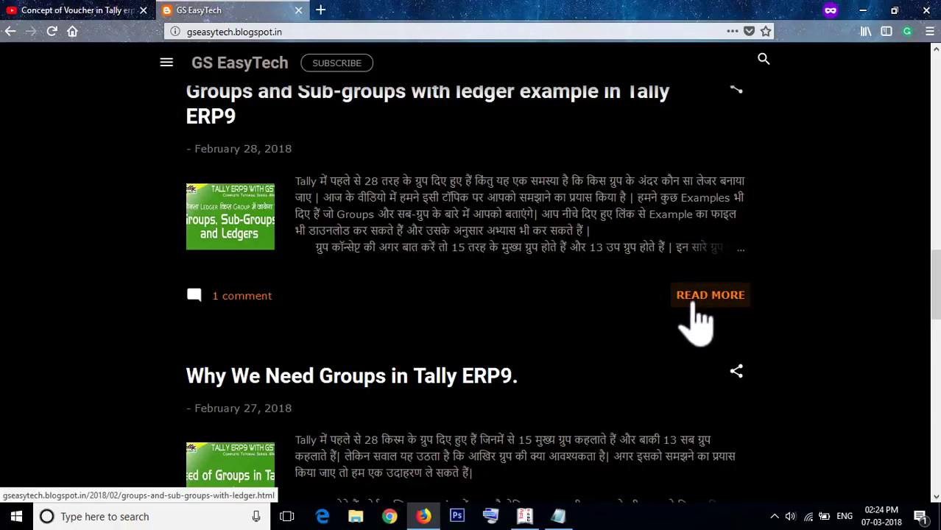
click(524, 515)
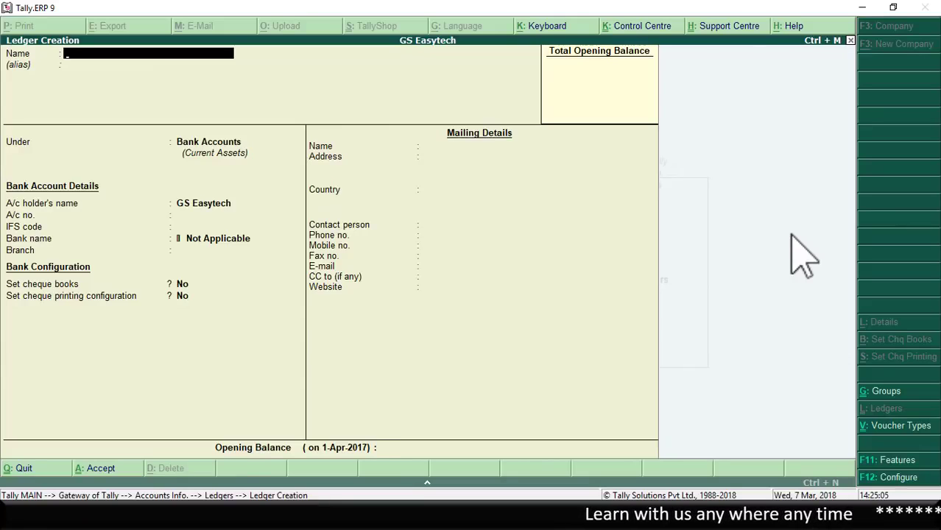
Step: Enter 'State Bank of India' as the new bank ledger's name
text(State Bank of India)
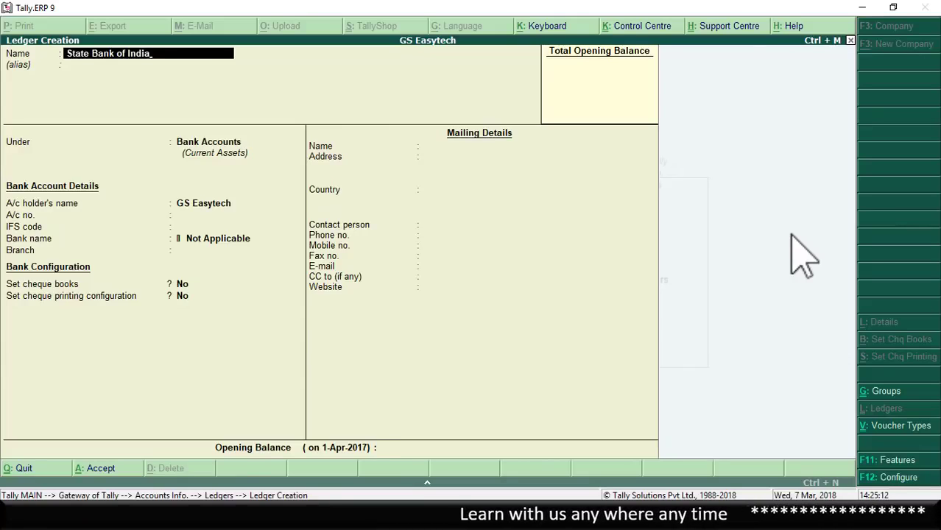
key(Return)
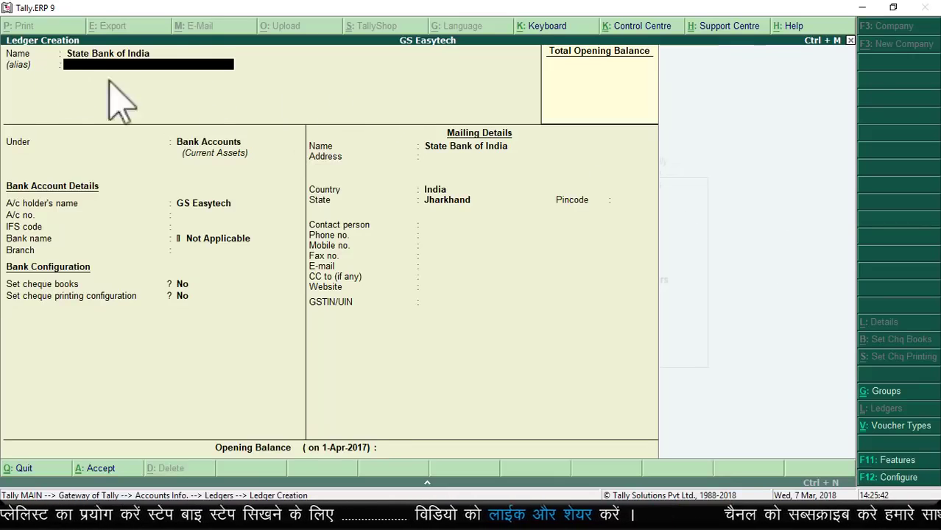
Step: Set 'Provide aliases along with name' to No in the ledger configuration
click(894, 478)
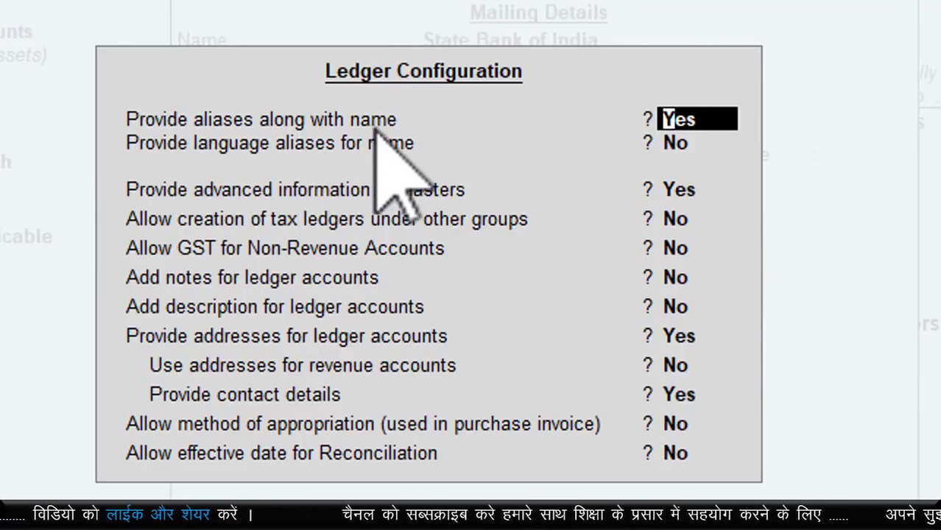
text(n)
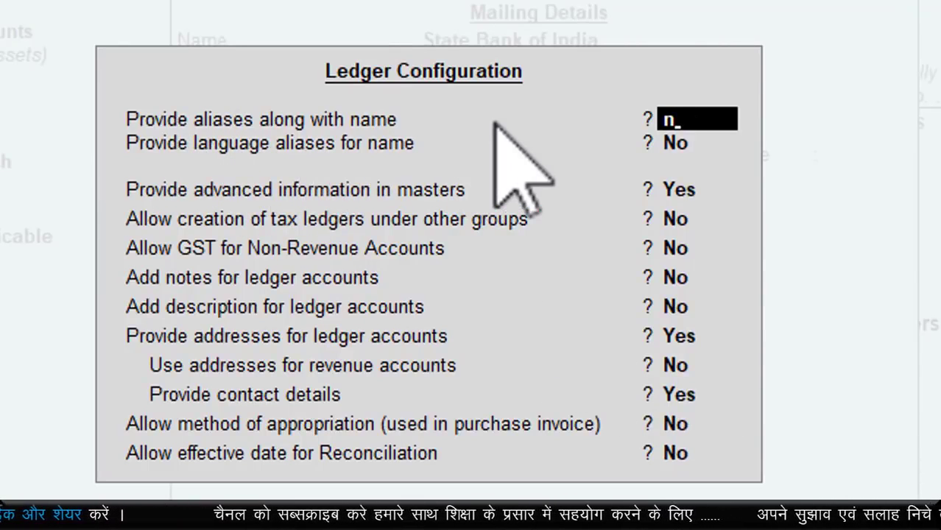
key(Return)
key(Return)
key(Return)
key(Return)
key(Return)
key(Return)
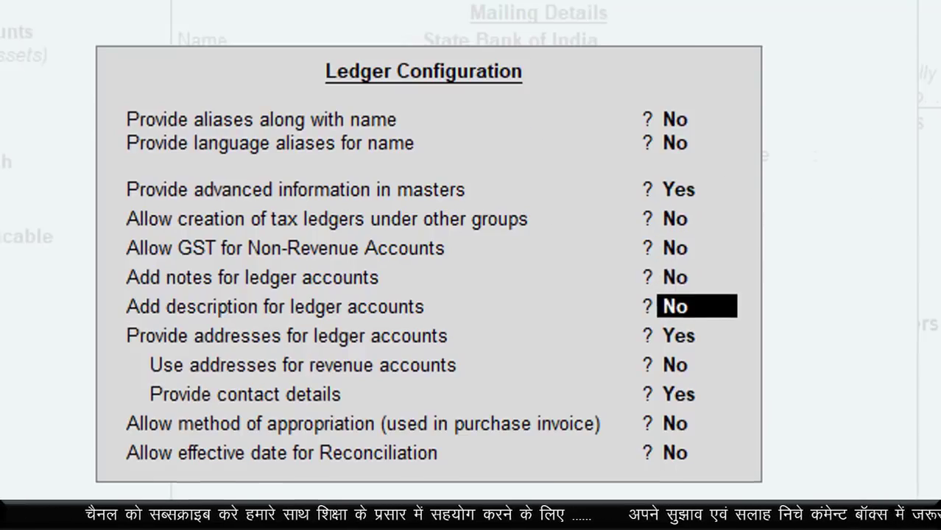
key(Return)
key(Return)
key(Return)
key(Return)
key(Return)
key(Return)
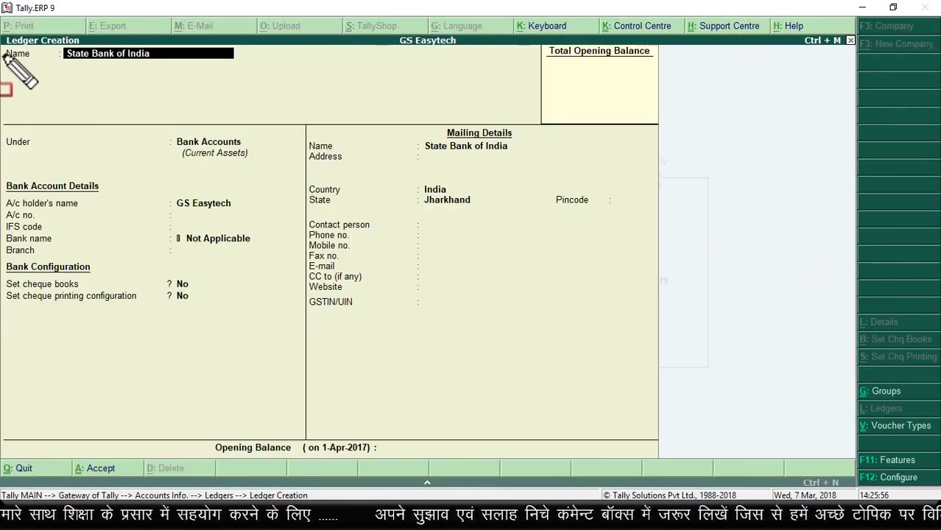
Step: Choose Bank Accounts from the List of Groups as the ledger's Under group
drag(5, 59, 247, 83)
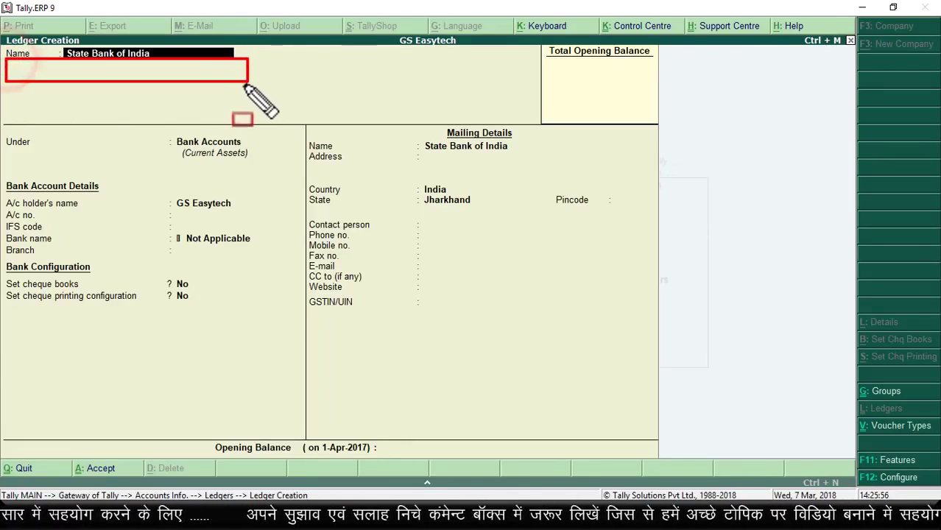
key(Escape)
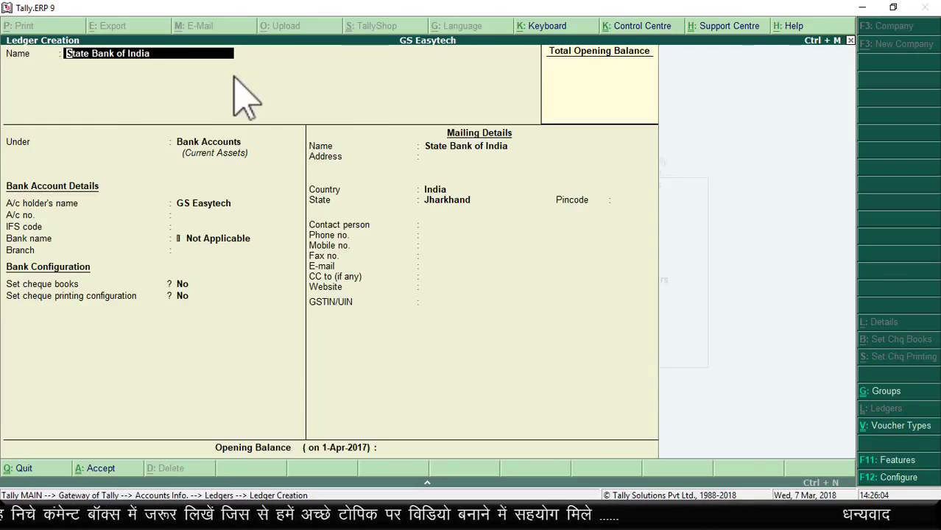
key(Return)
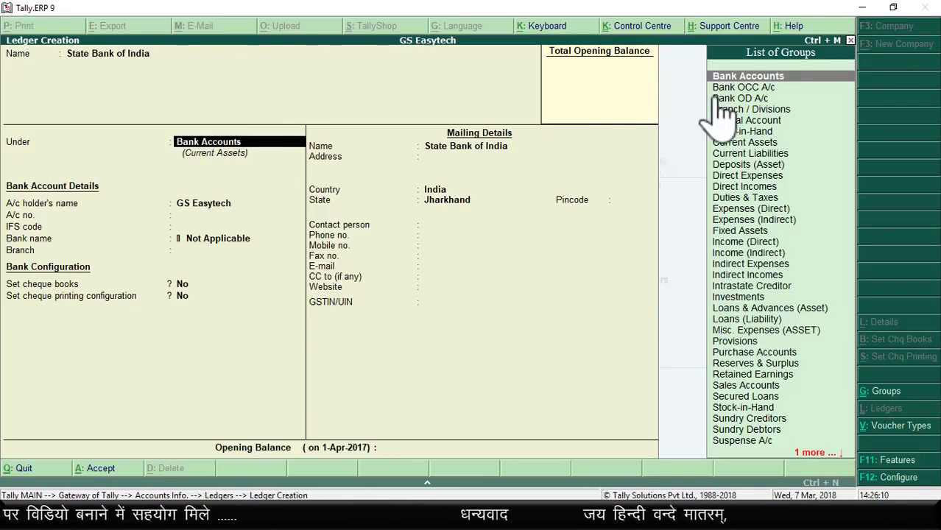
mouse_move(701, 60)
mouse_down()
mouse_move(793, 295)
mouse_move(829, 436)
mouse_move(841, 443)
mouse_up()
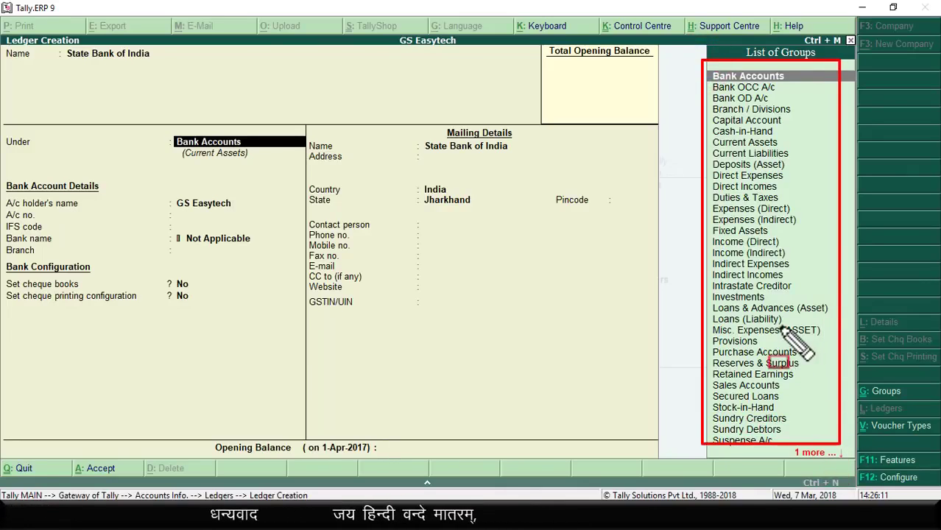
key(Escape)
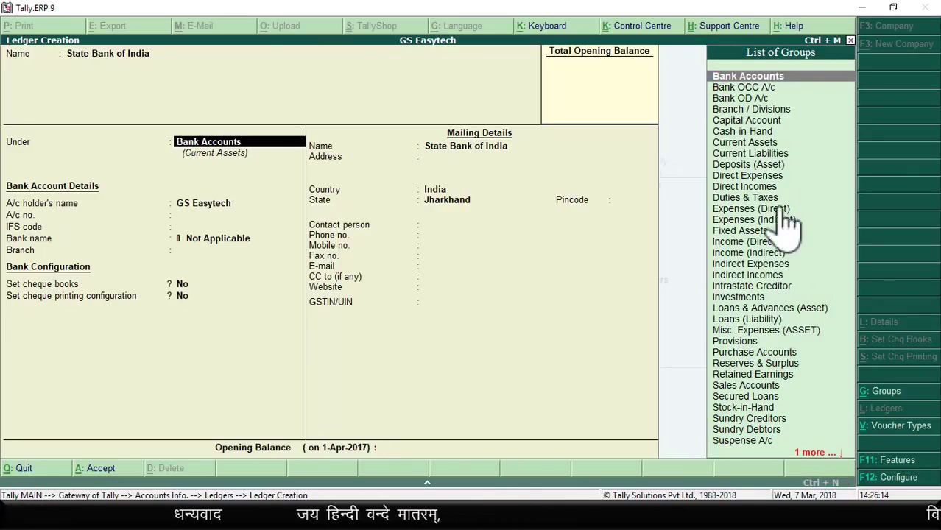
click(754, 75)
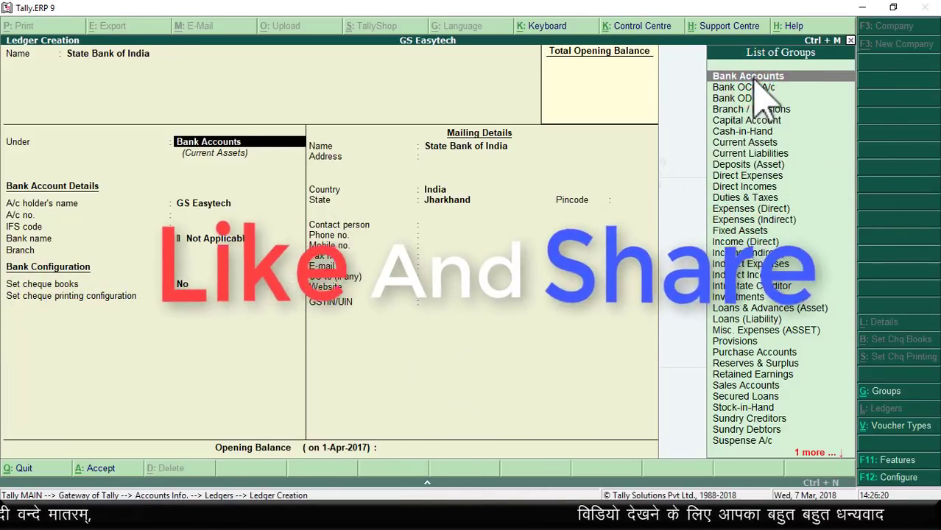
key(Return)
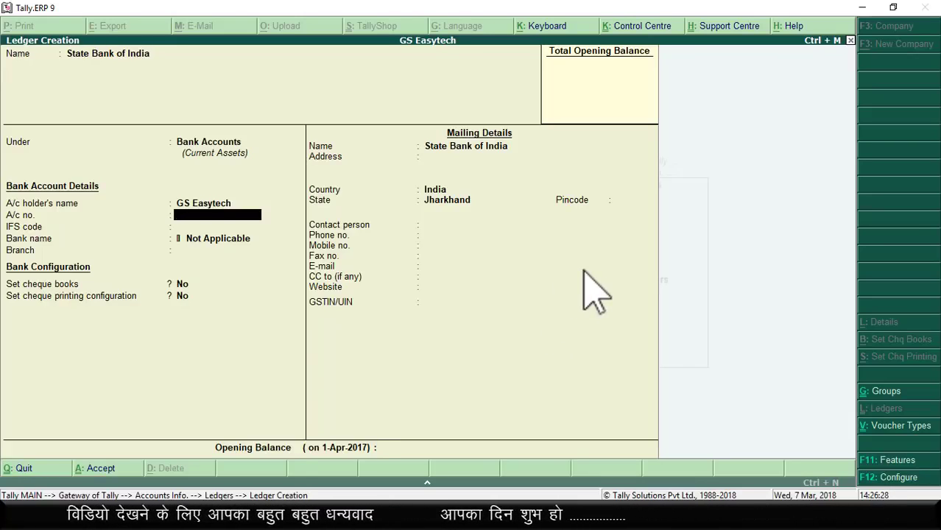
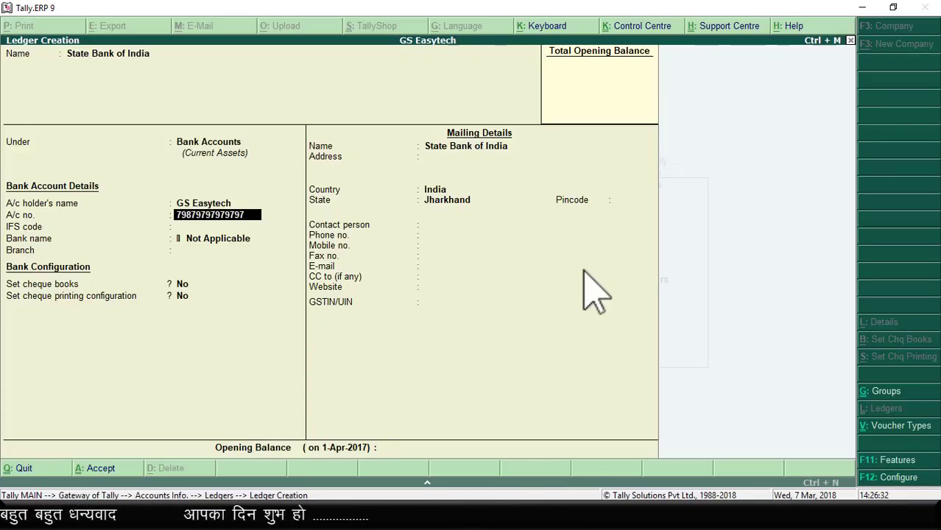
Step: Enter the bank account number, IFS code SBIN0000066 and branch Jharkhand
key(Return)
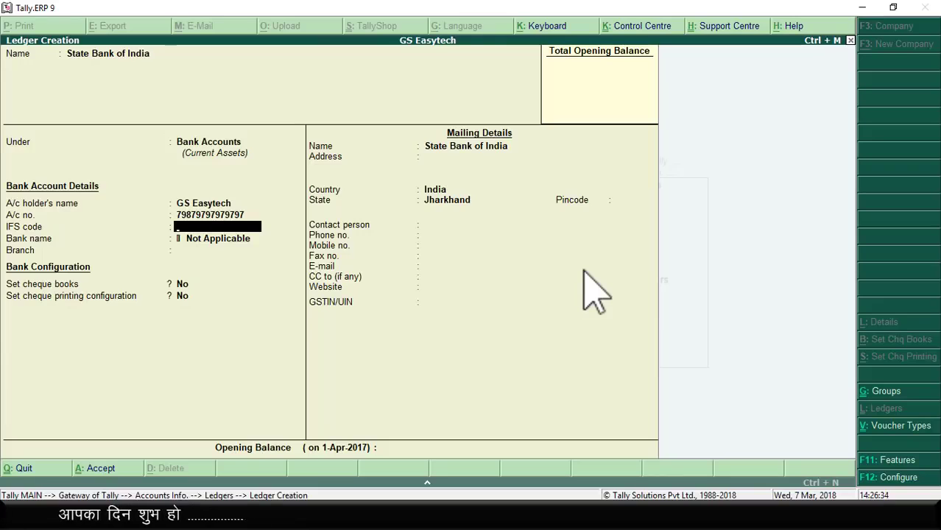
text(SBIN0000066)
key(Return)
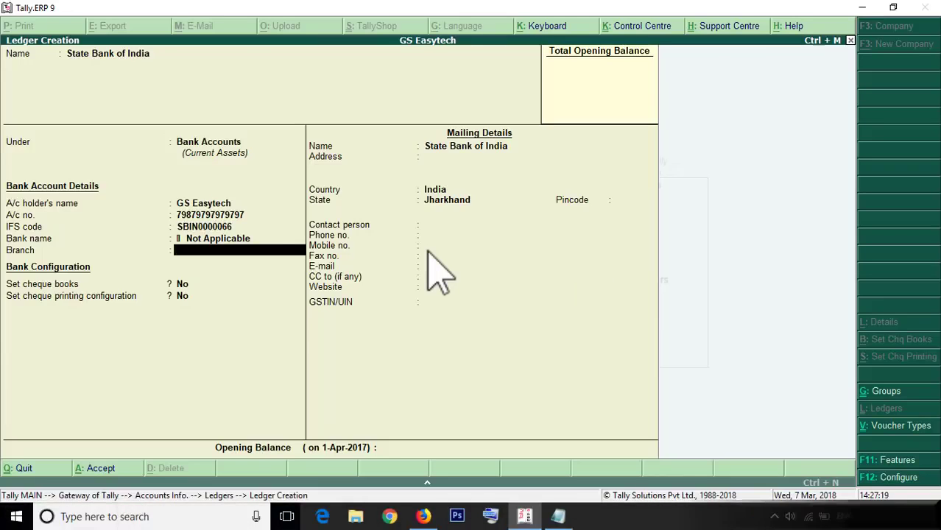
text(Jharkhand)
key(Return)
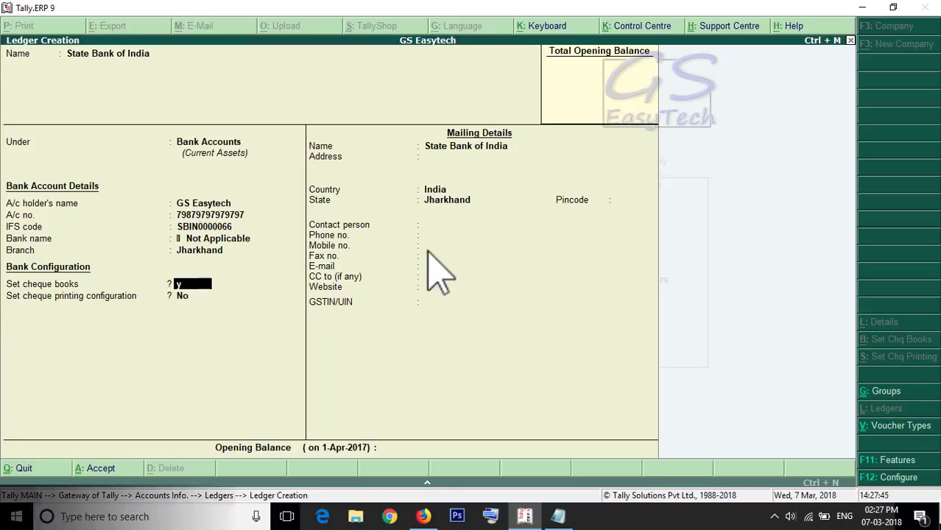
Step: Enable cheque books and add Book1 covering cheques 100001 to 100100 (100 cheques)
key(y)
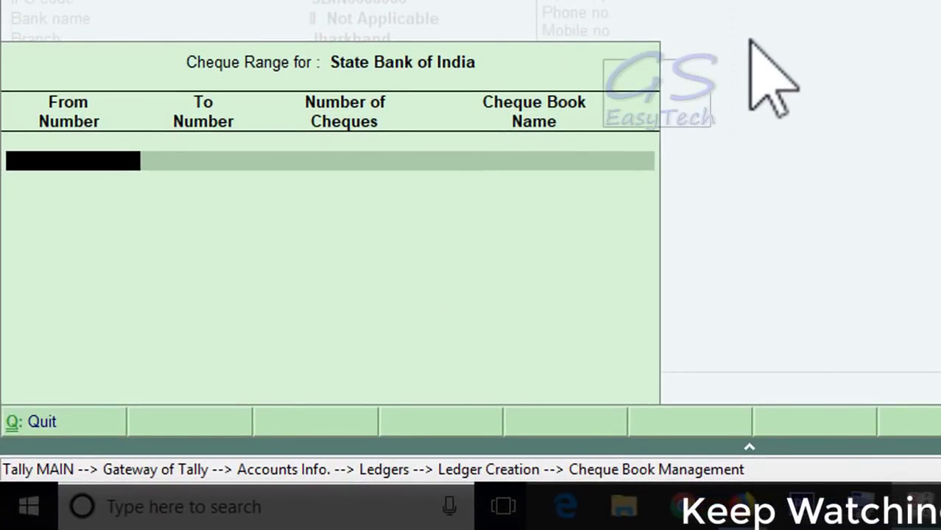
text(100)
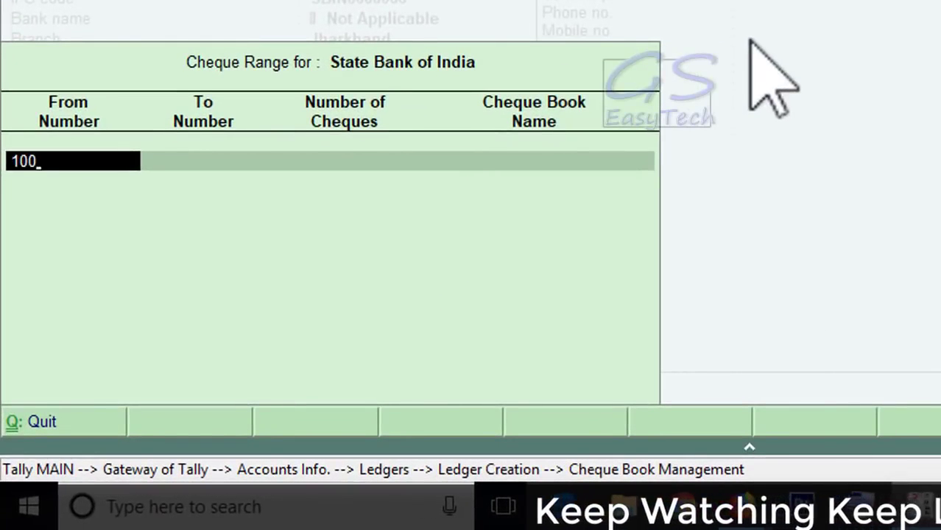
text(00)
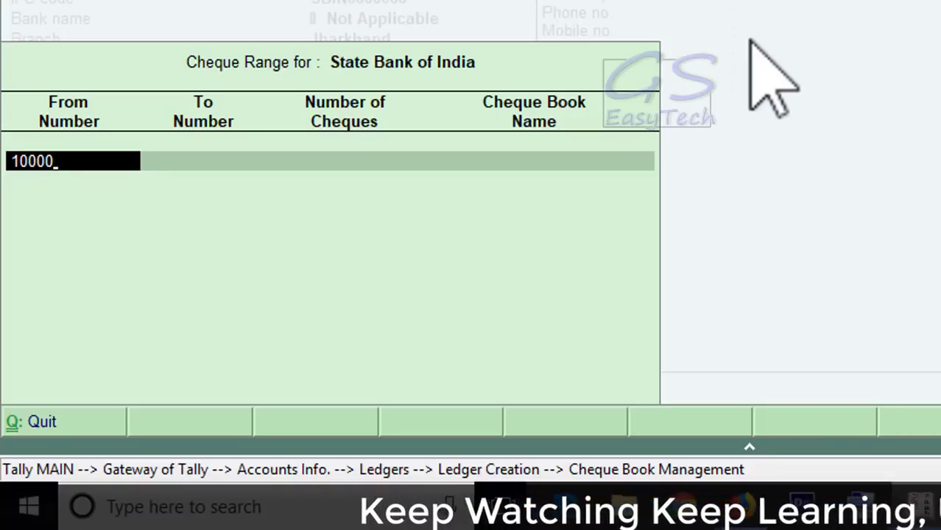
text(1)
key(Return)
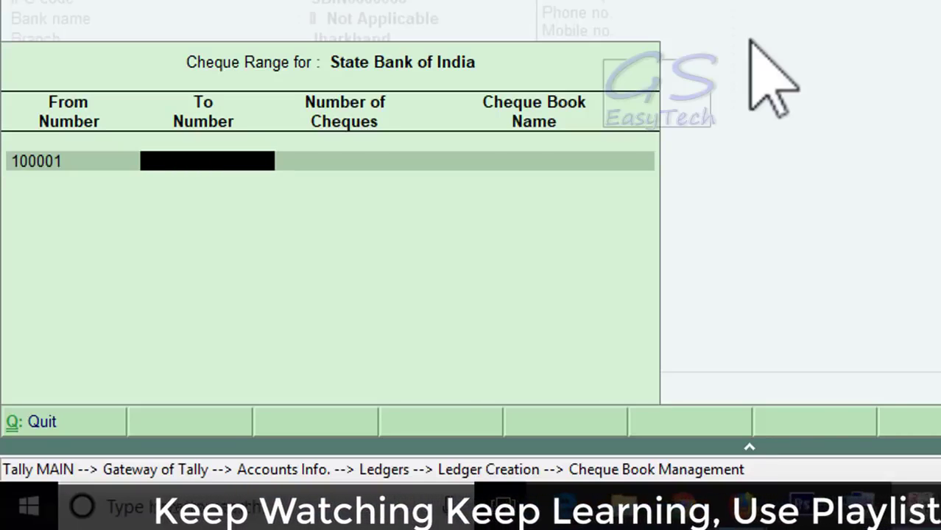
text(1)
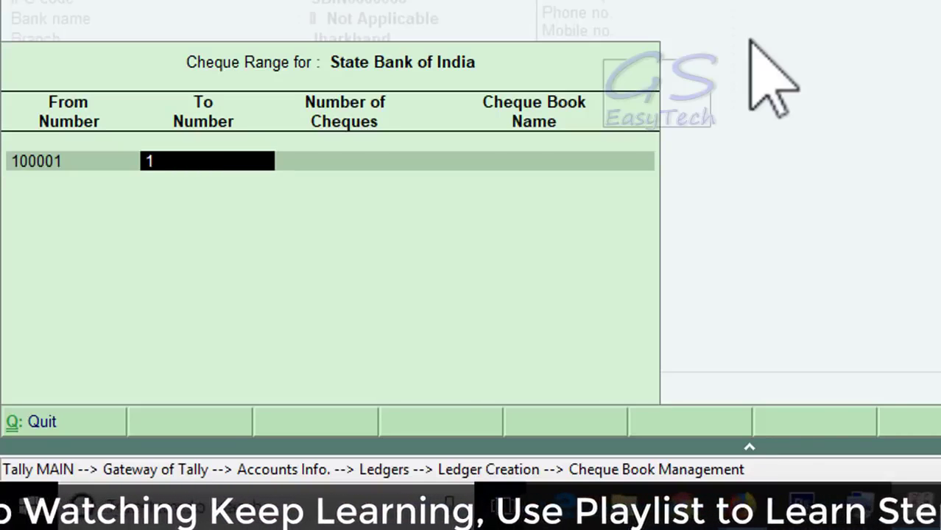
text(00100)
key(Return)
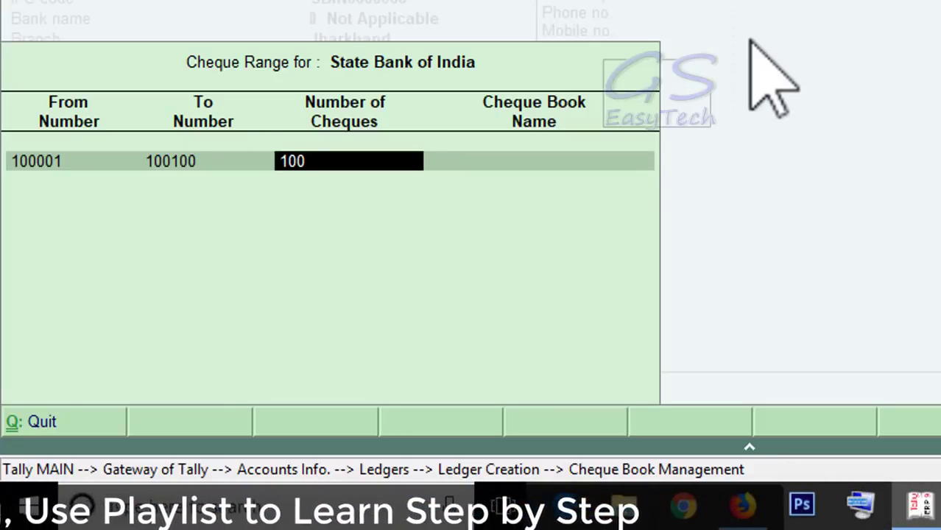
key(Return)
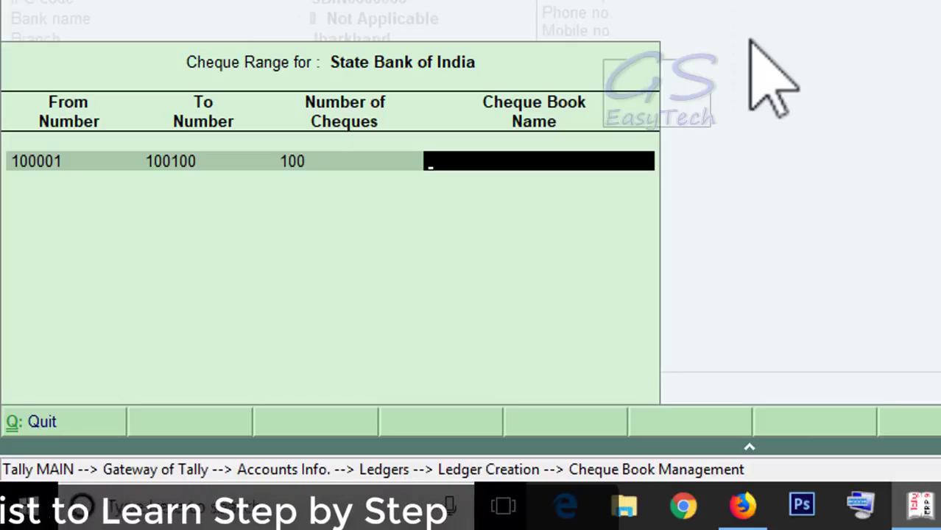
text(B)
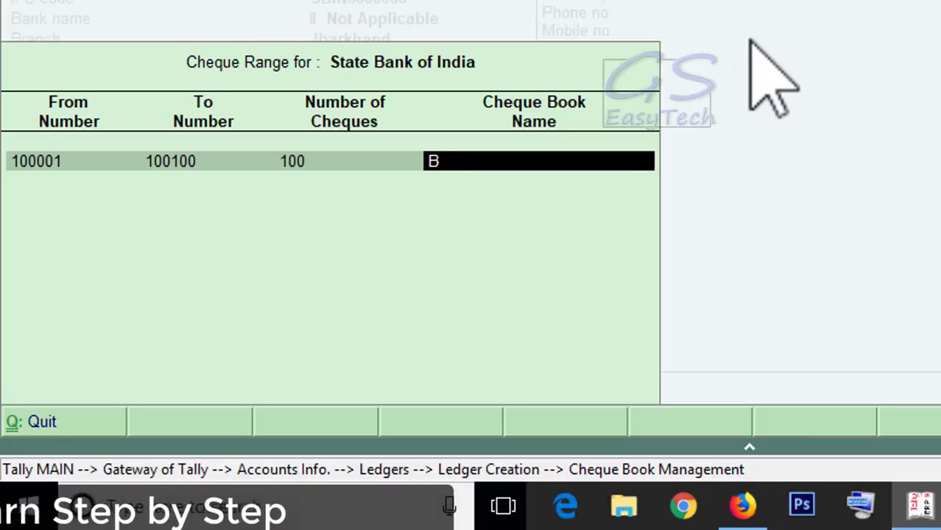
text(ook1)
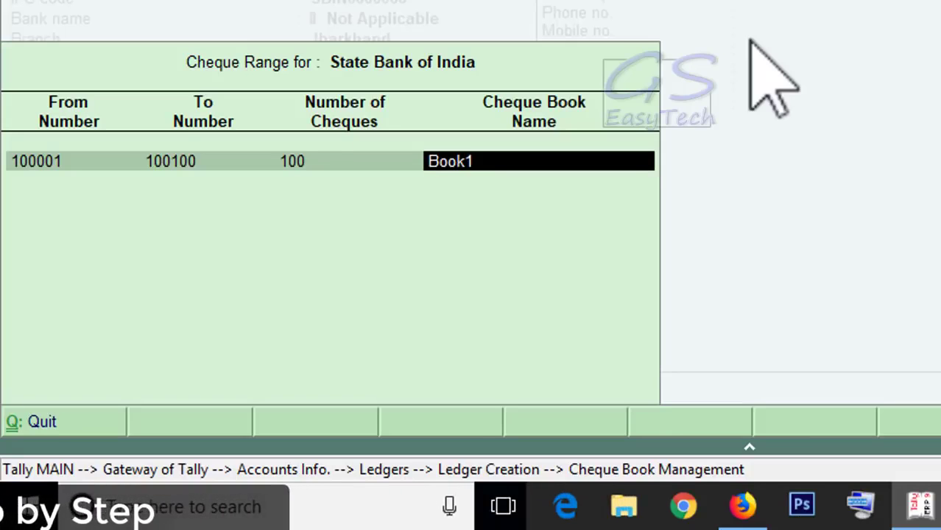
key(Return)
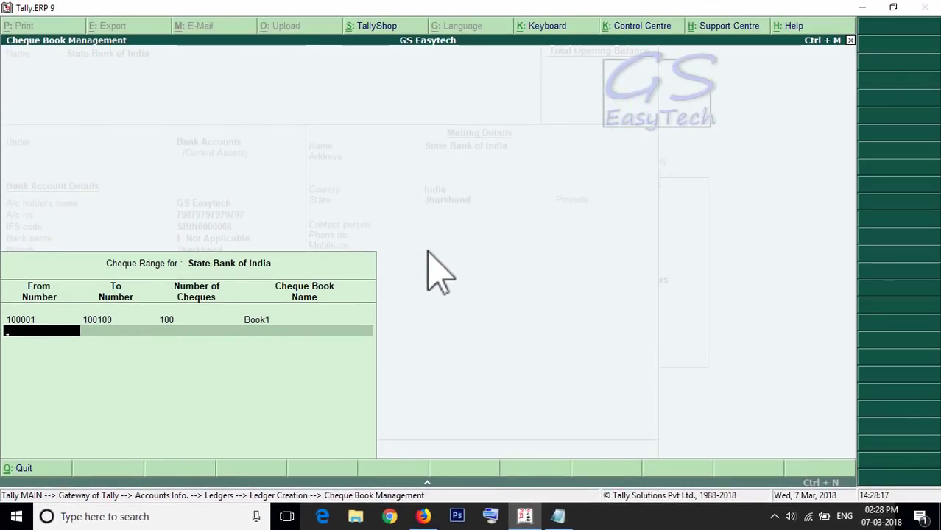
key(Return)
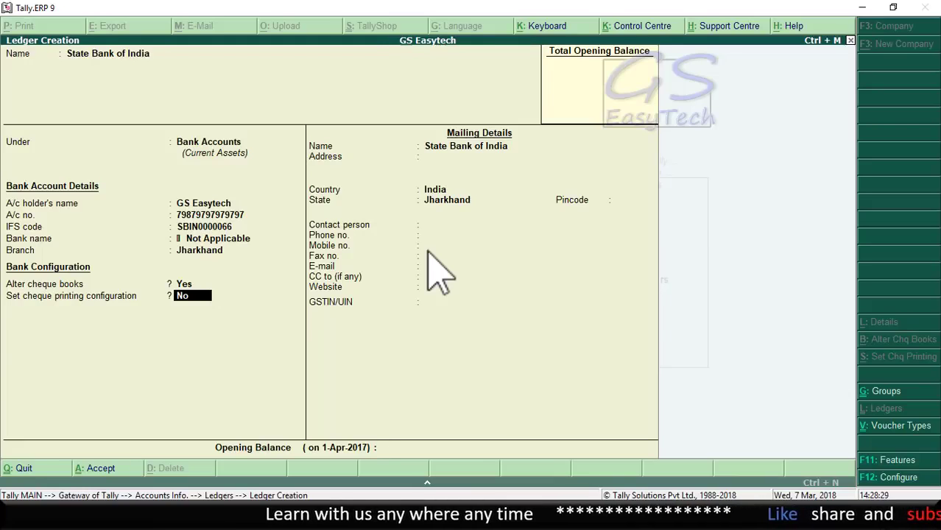
Step: Keep cheque printing off and set the mailing address to Jharkhand, India, pincode 989989
key(Return)
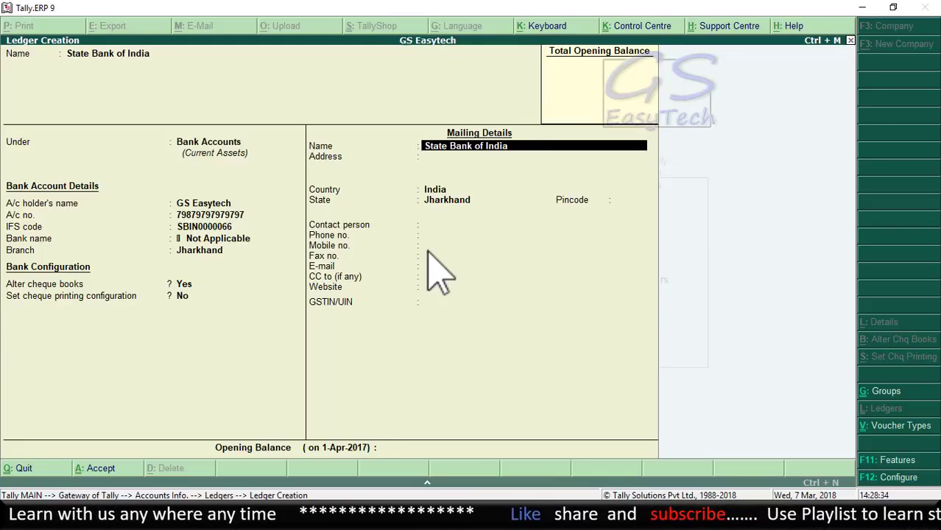
key(Return)
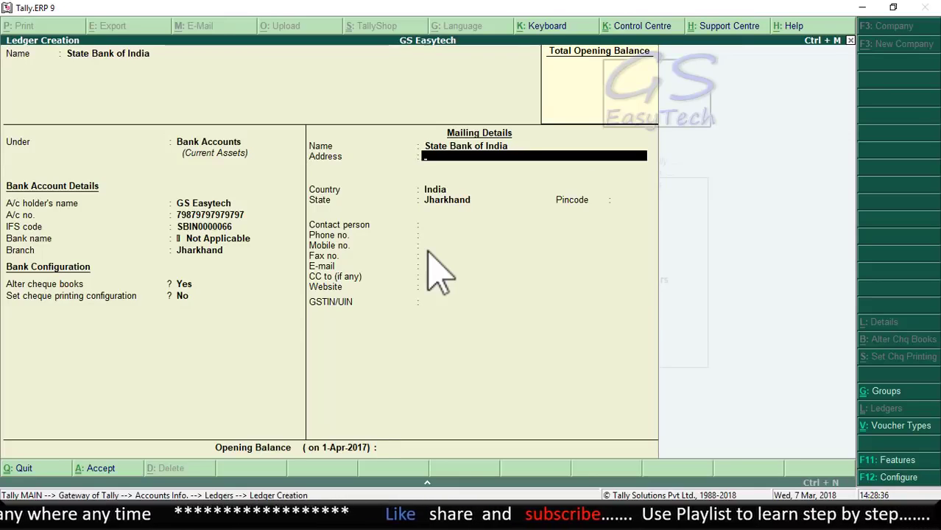
text(Jharkhand)
key(Return)
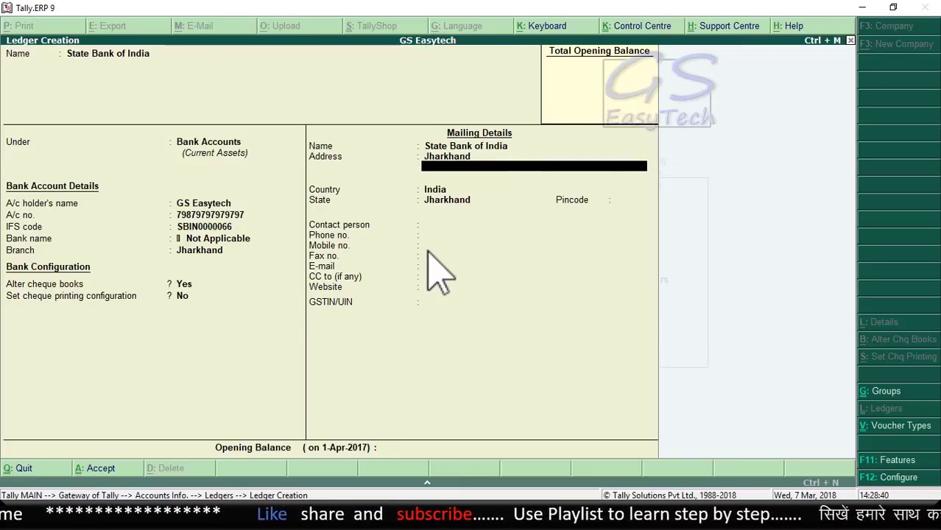
key(Return)
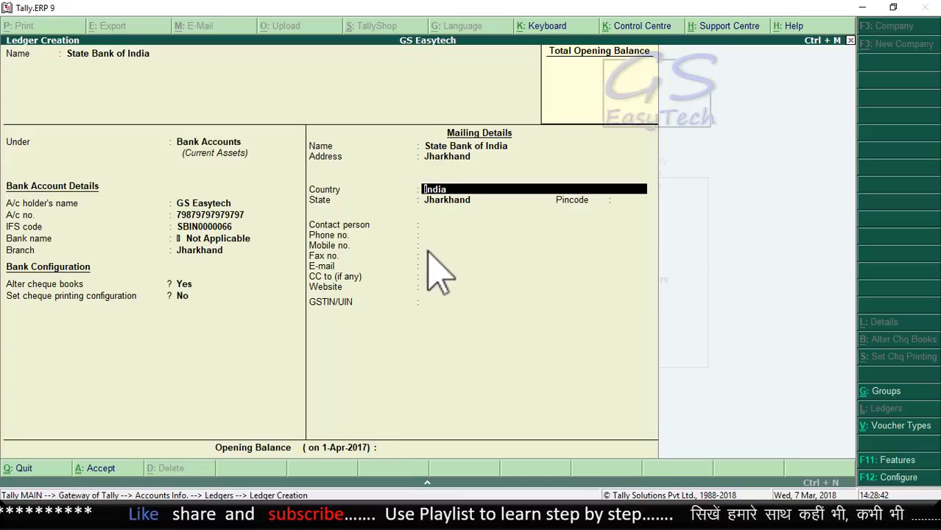
key(Return)
key(Return)
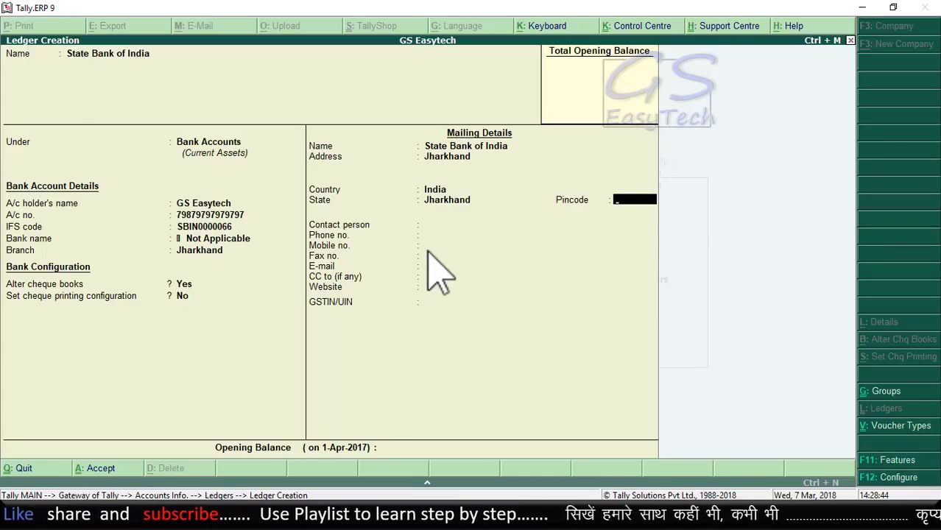
text(989989)
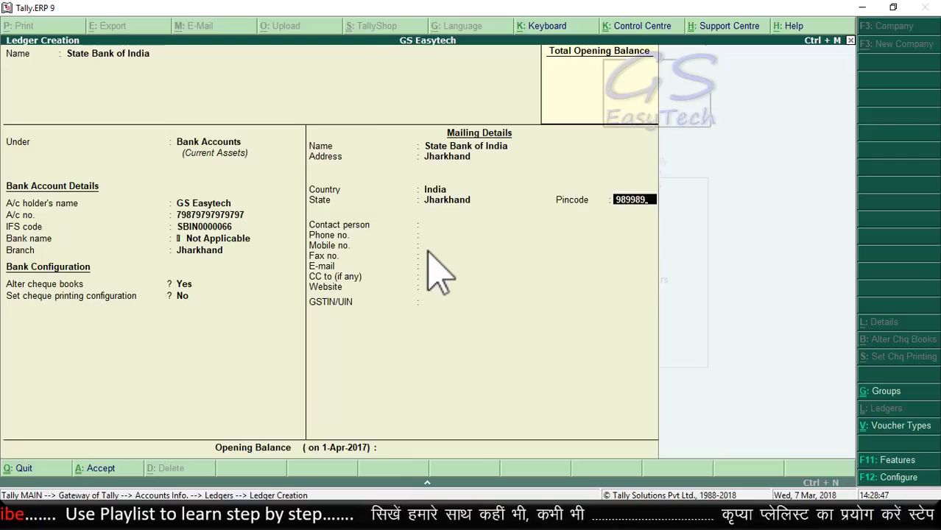
key(Return)
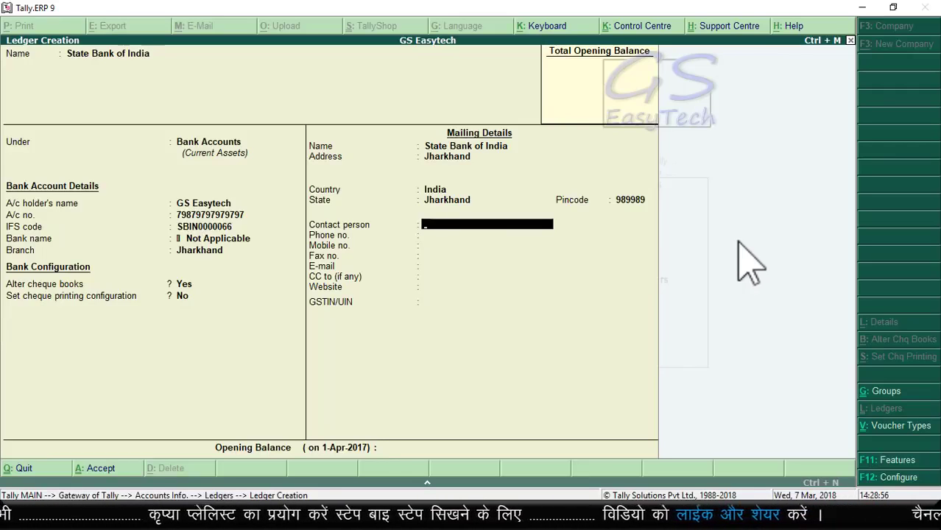
Step: Enter the contact person's name and mobile number, leaving phone and fax blank
text(Mr)
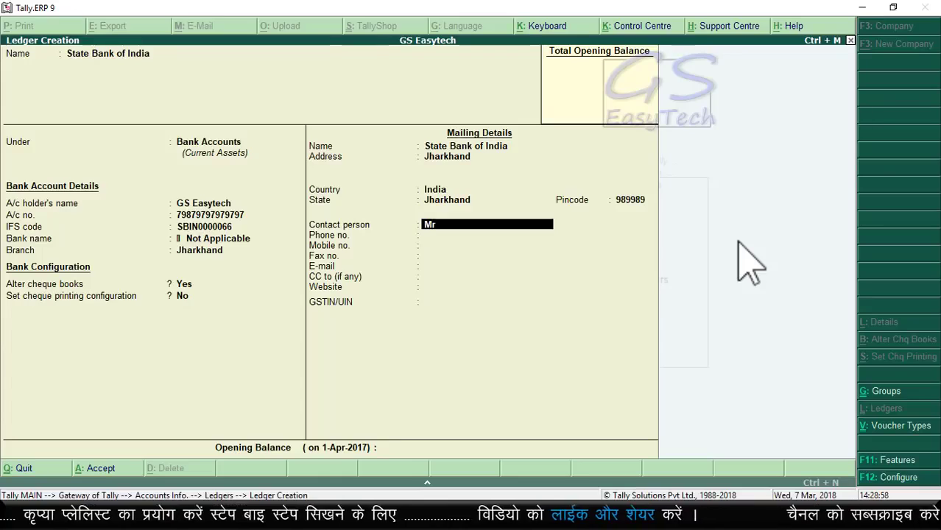
text( Khanna)
key(Return)
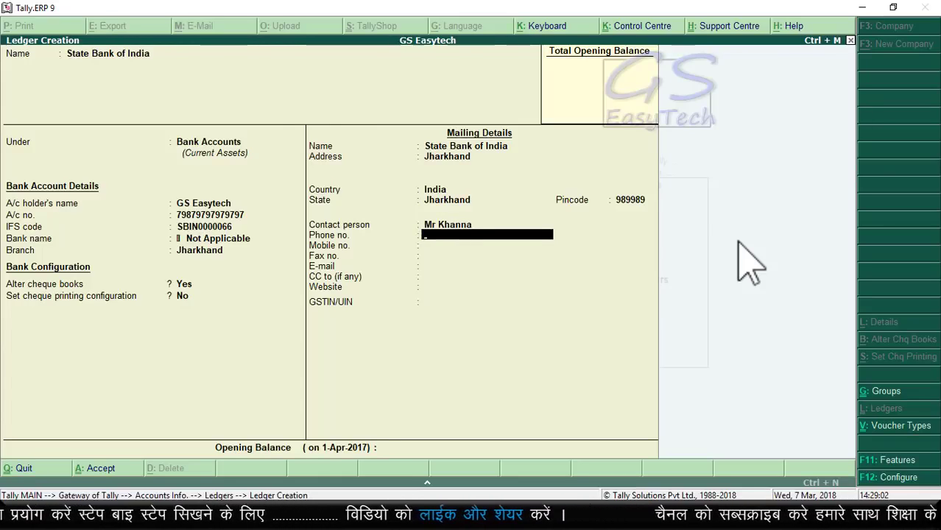
key(Return)
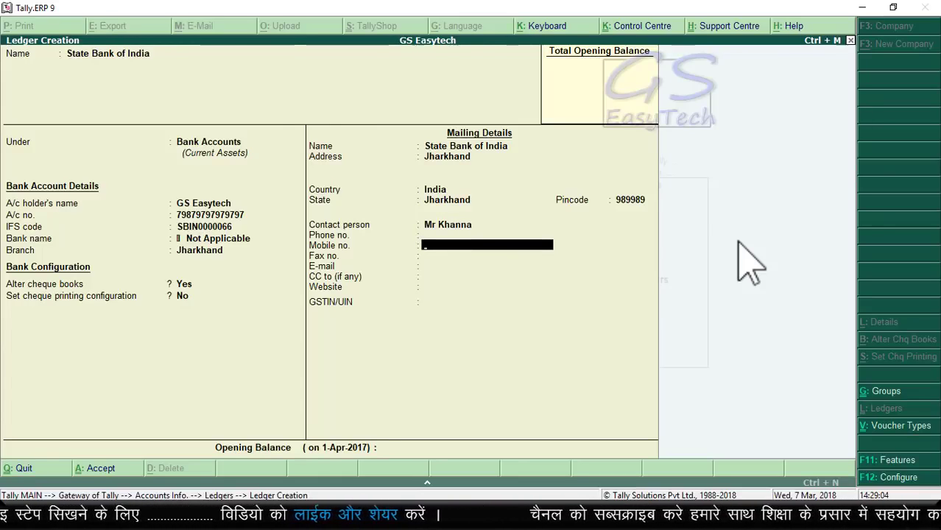
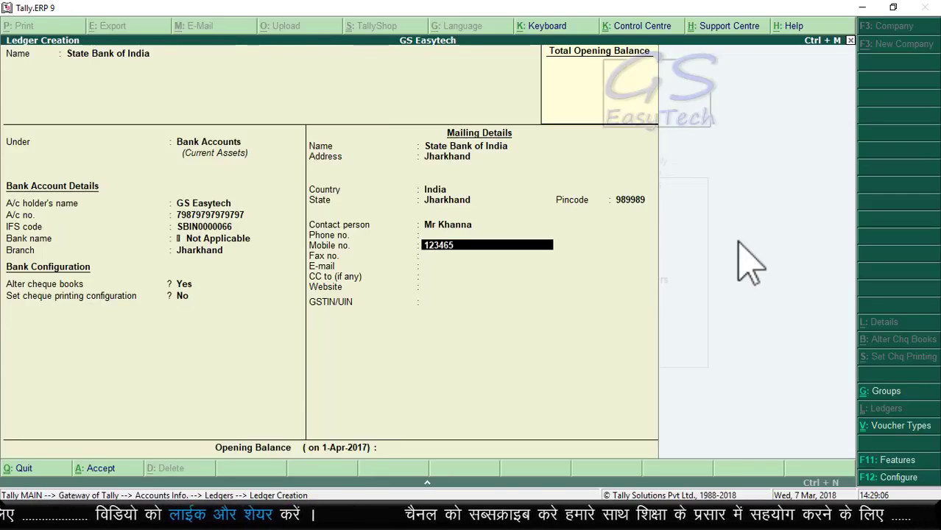
key(Return)
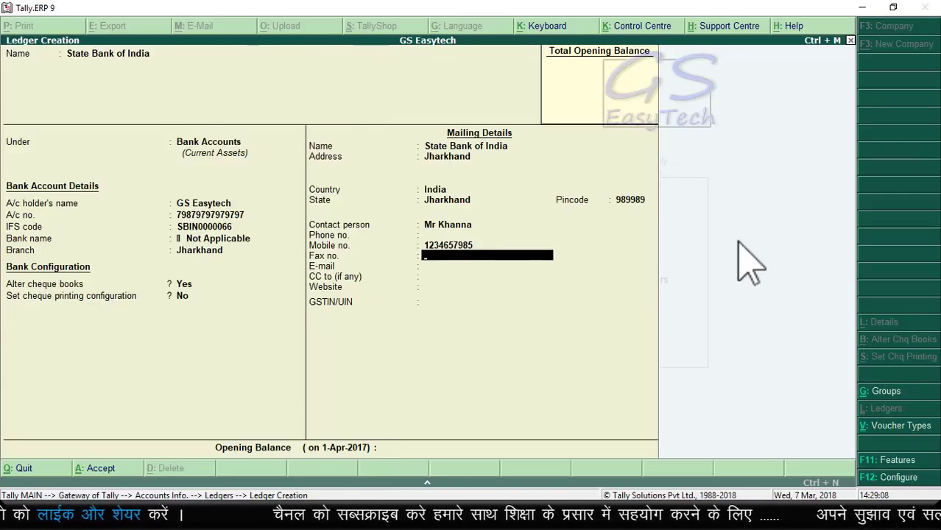
key(Return)
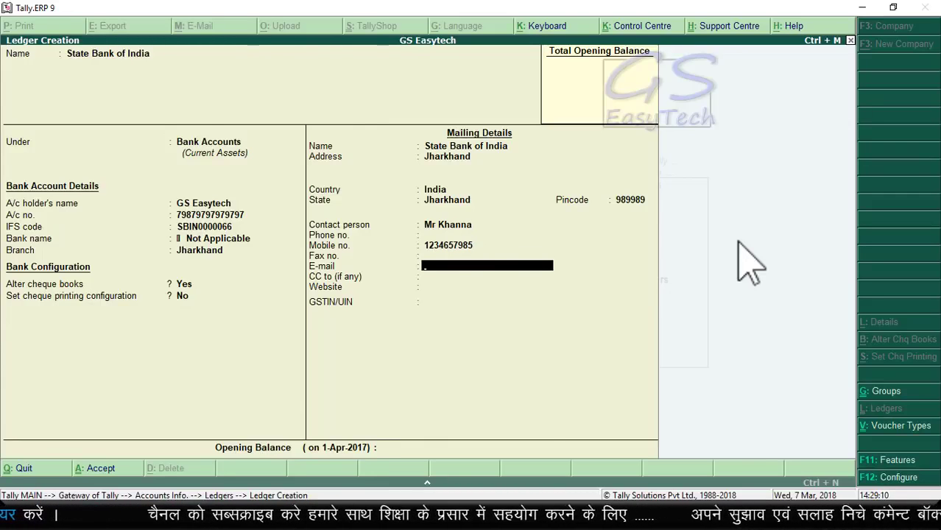
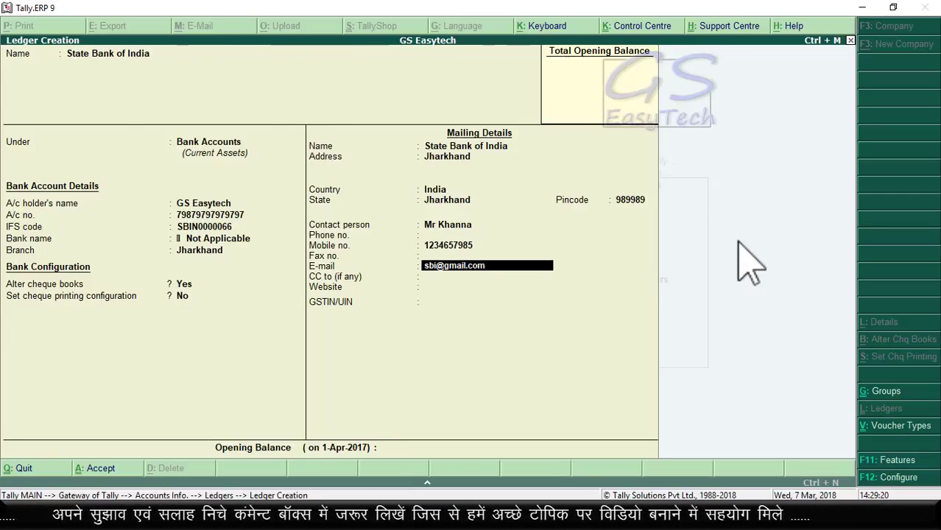
Step: Enter the bank's e-mail address and GSTIN, leaving CC and website blank
key(Return)
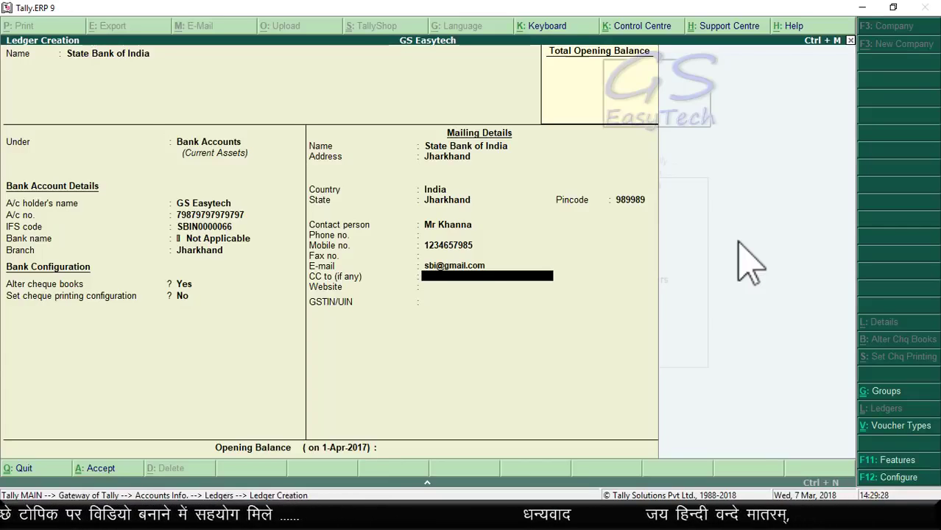
key(Return)
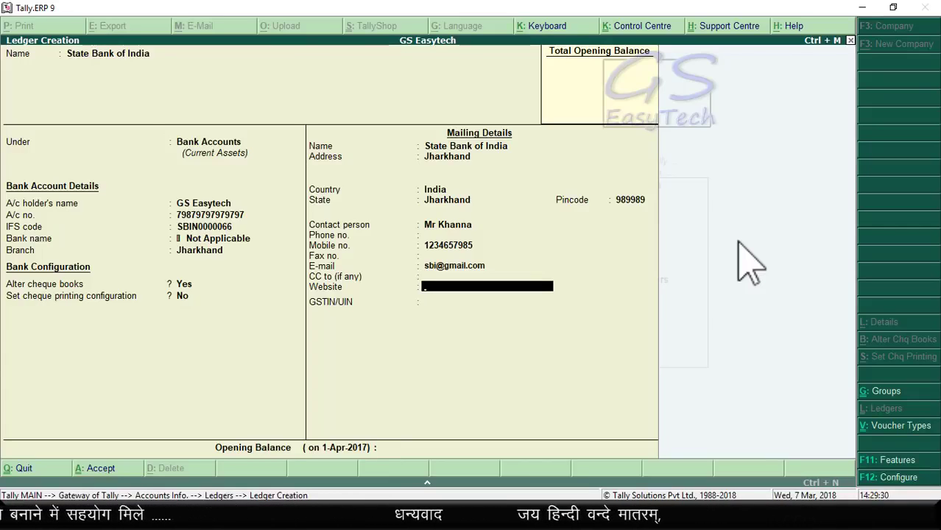
key(Return)
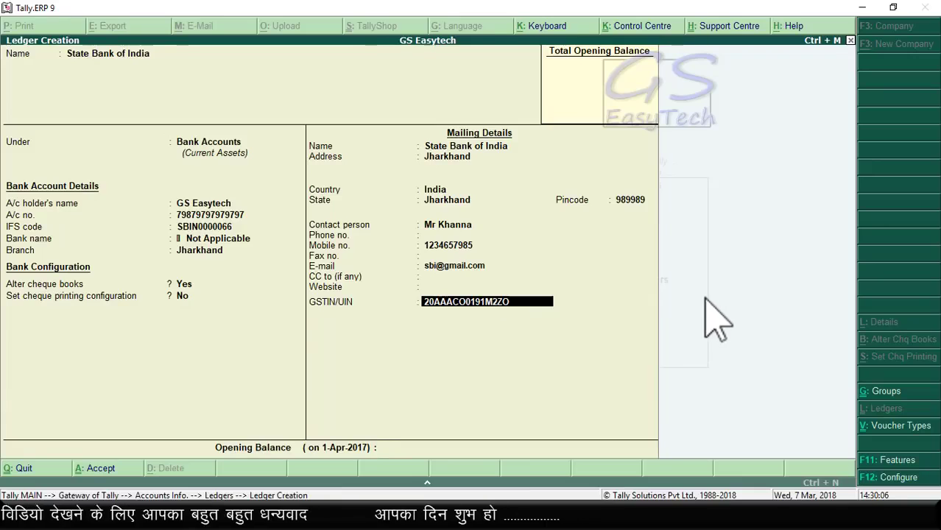
key(Return)
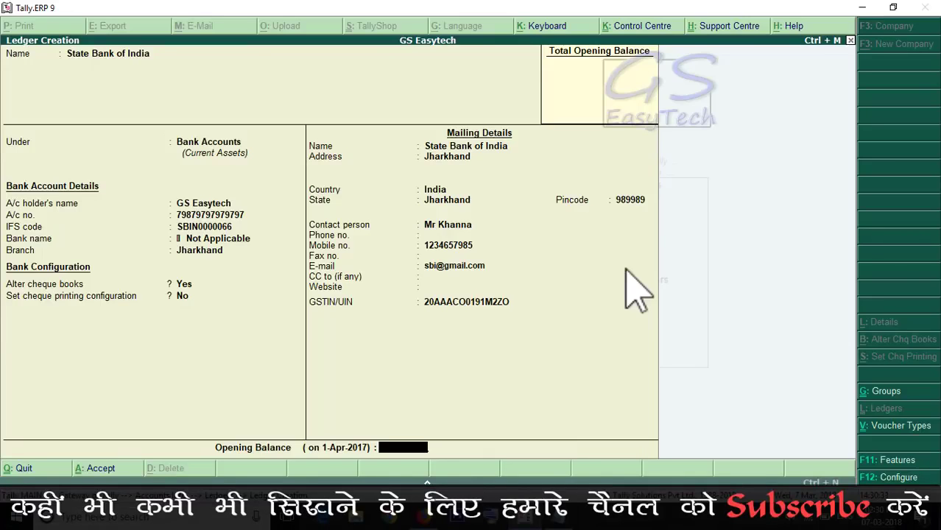
Step: Enter a 10,00,000.00 Dr opening balance and accept the State Bank of India ledger
text(000000)
key(Return)
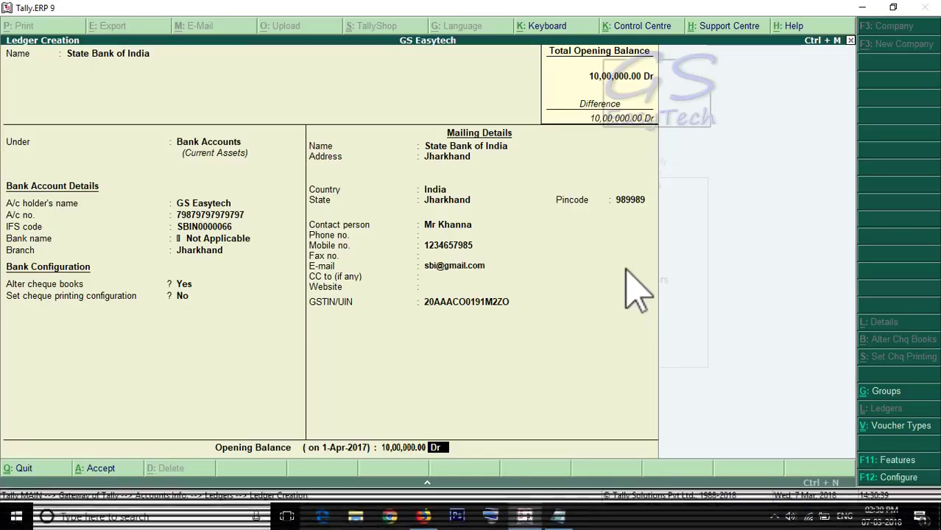
key(Return)
key(Return)
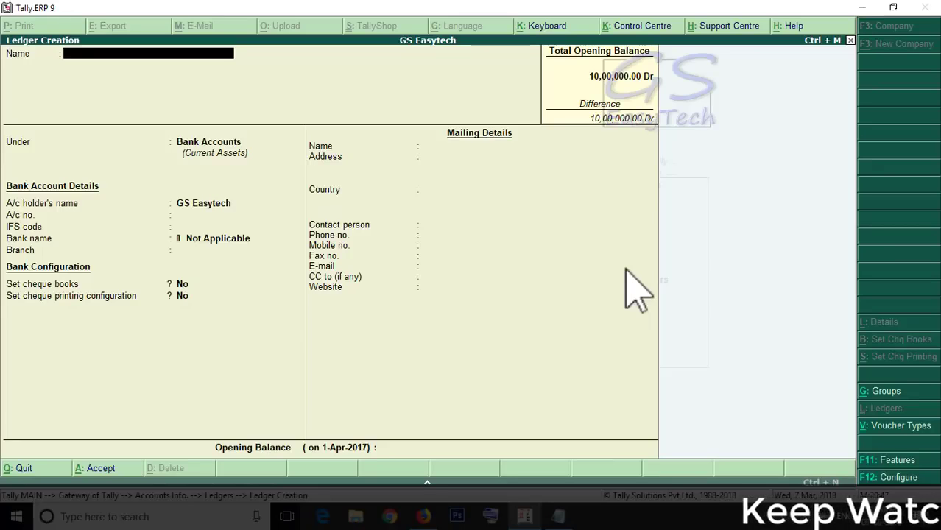
Step: Create ledger IDBI under Bank Accounts with its account number, IFS code IDBI0123456, and cheque books on
text(IDBI)
key(Return)
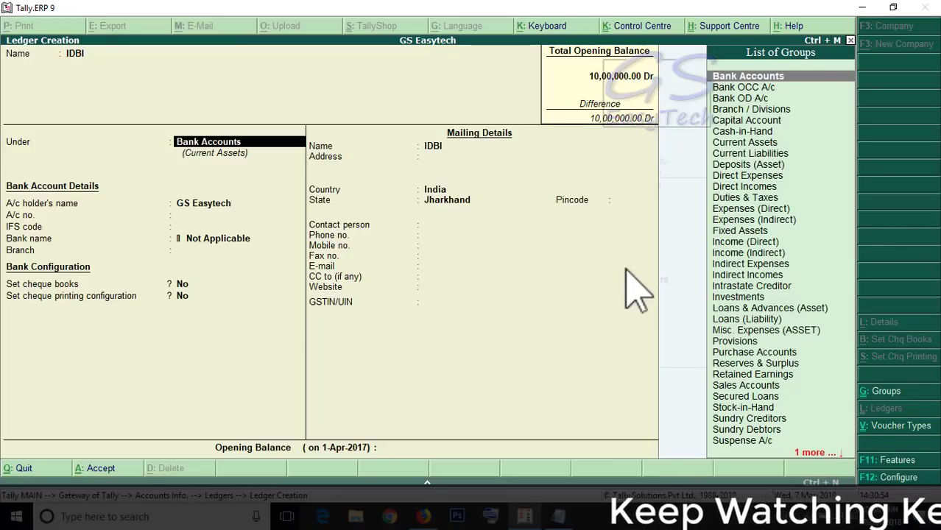
key(Return)
key(Return)
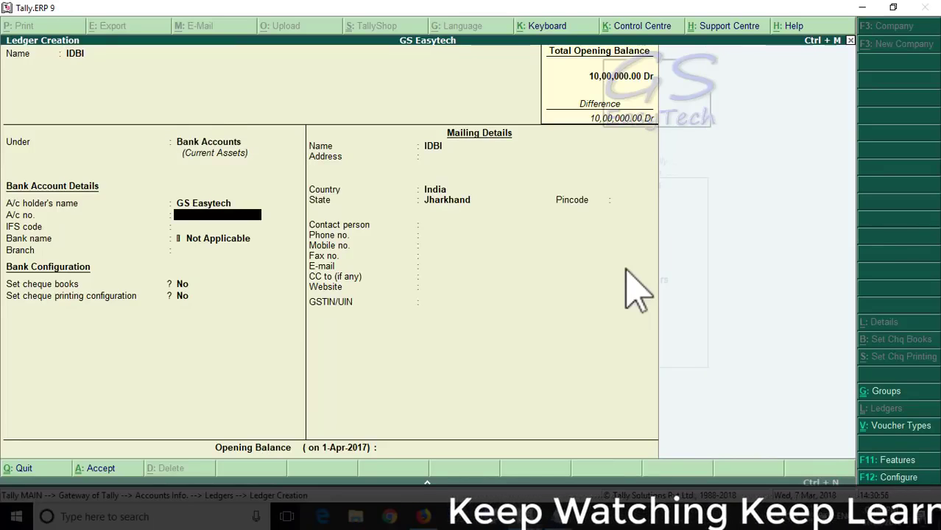
key(Return)
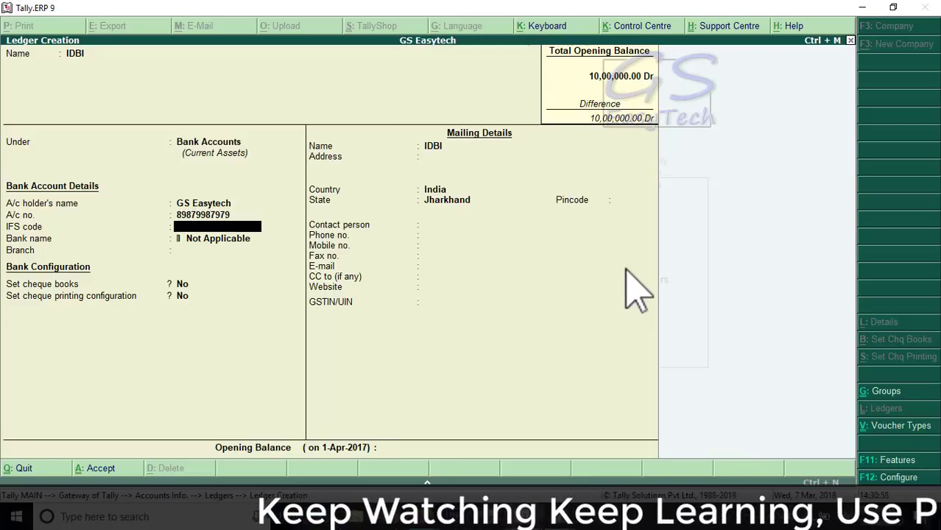
text(IDBI0123456)
key(Return)
key(Return)
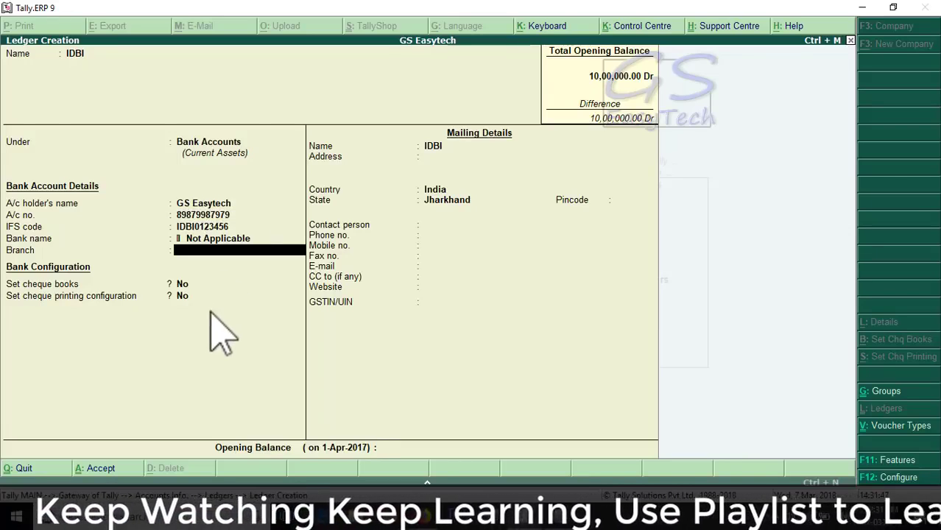
key(Return)
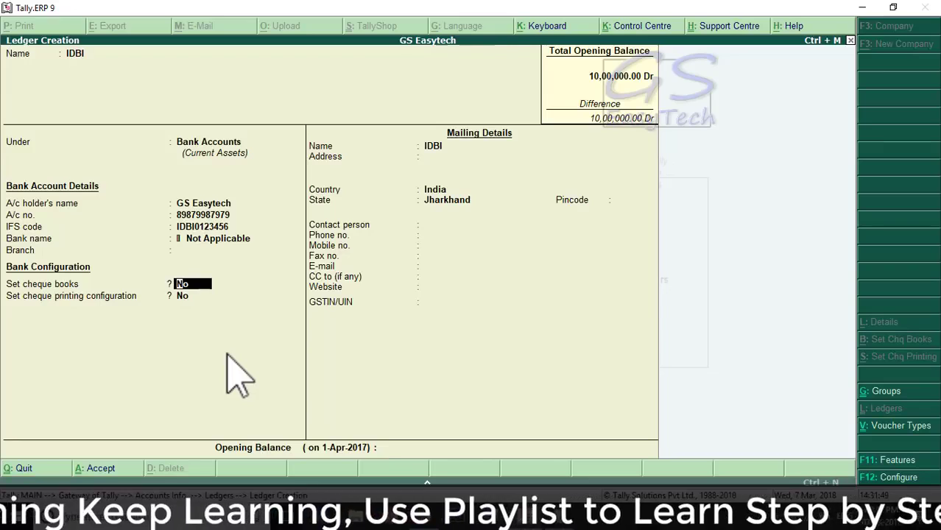
text(y)
key(Return)
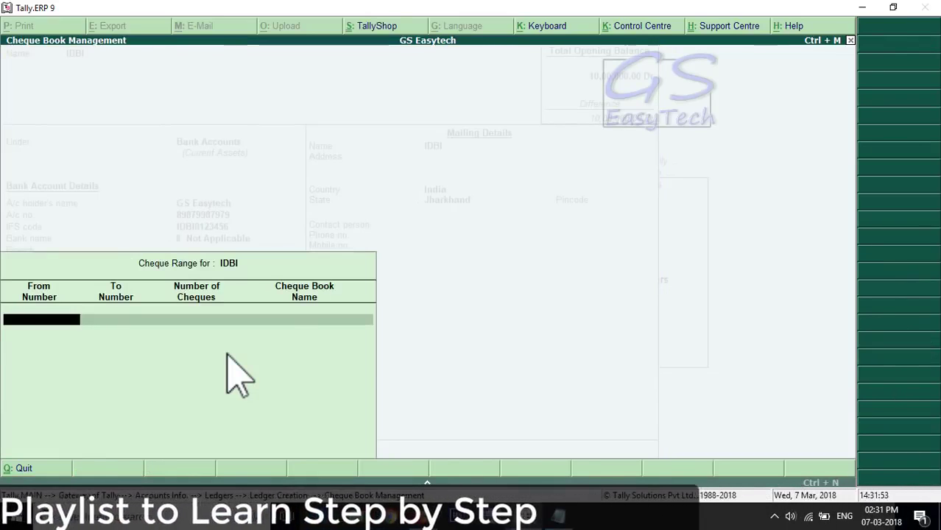
Step: Add cheque book IDBI1 covering cheques 600001 to 600050, 50 cheques in total
text(60000)
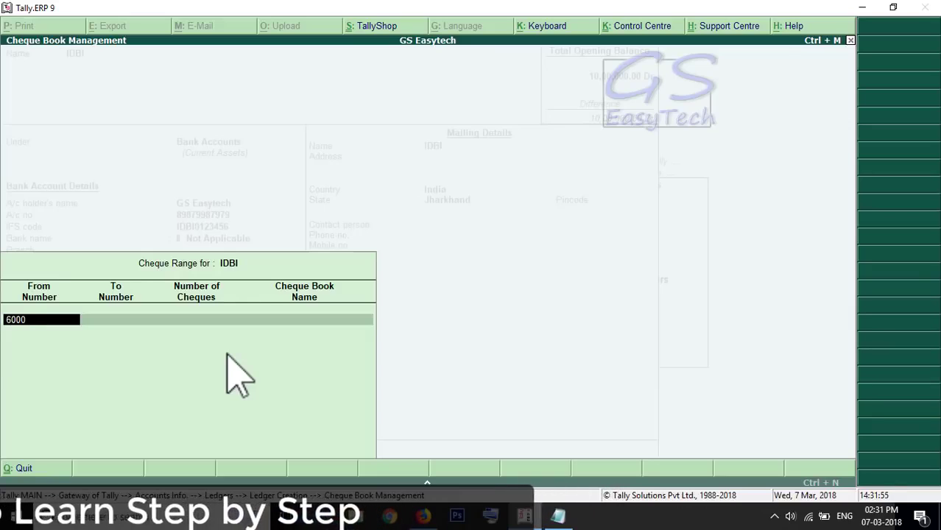
text(1)
key(Return)
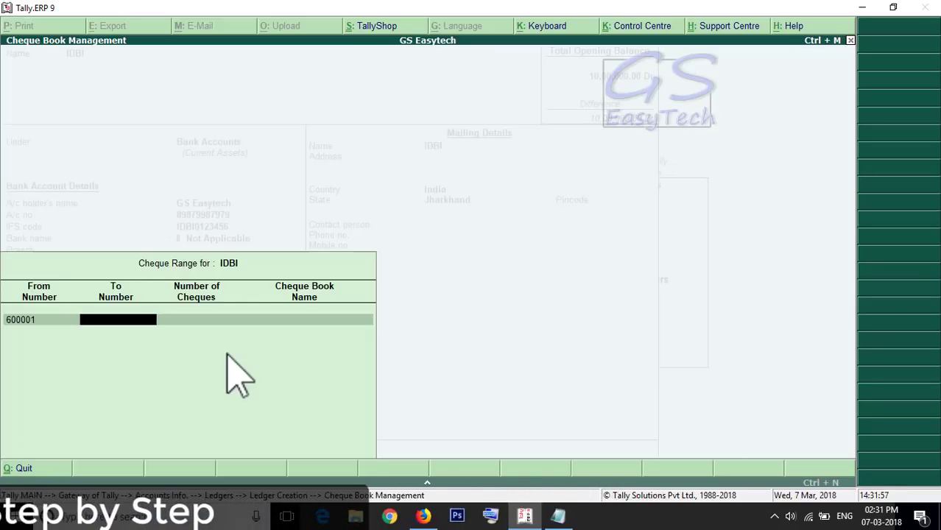
text(6000)
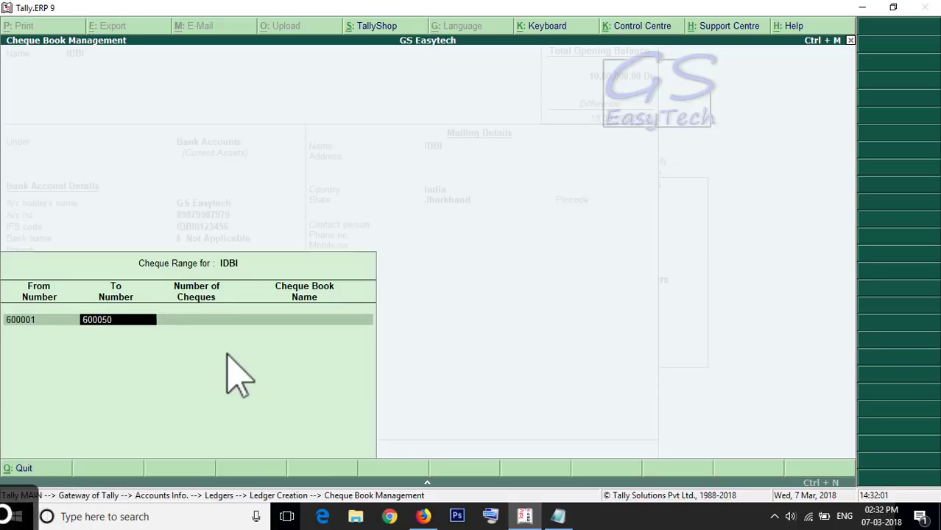
text(50)
key(Return)
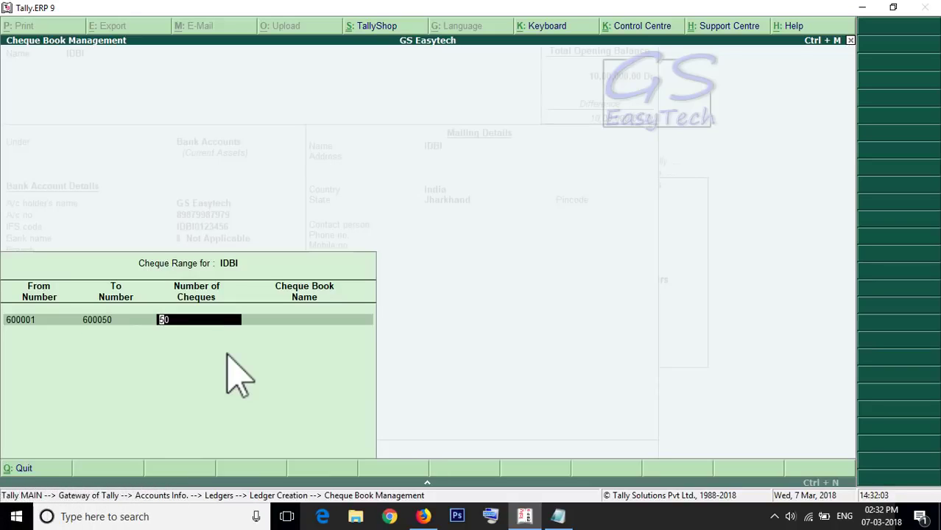
key(Return)
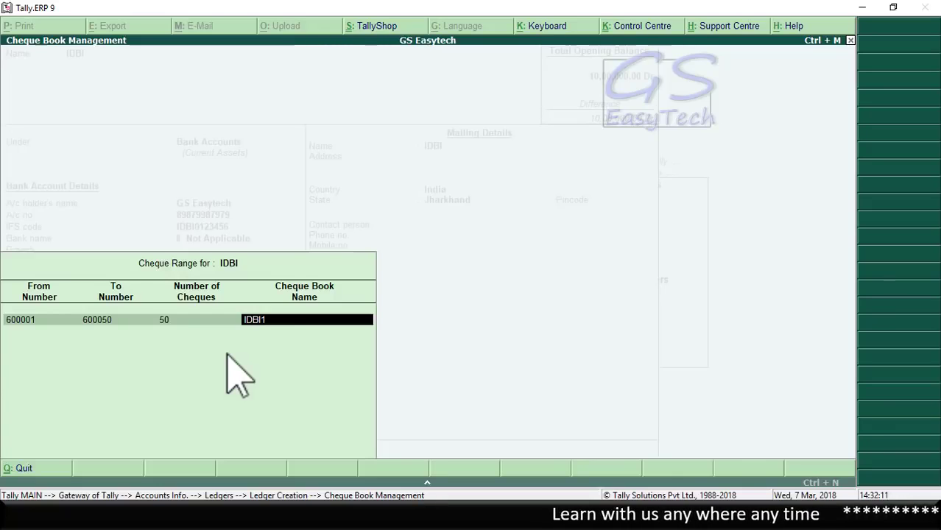
key(Return)
key(Return)
key(Return)
key(Return)
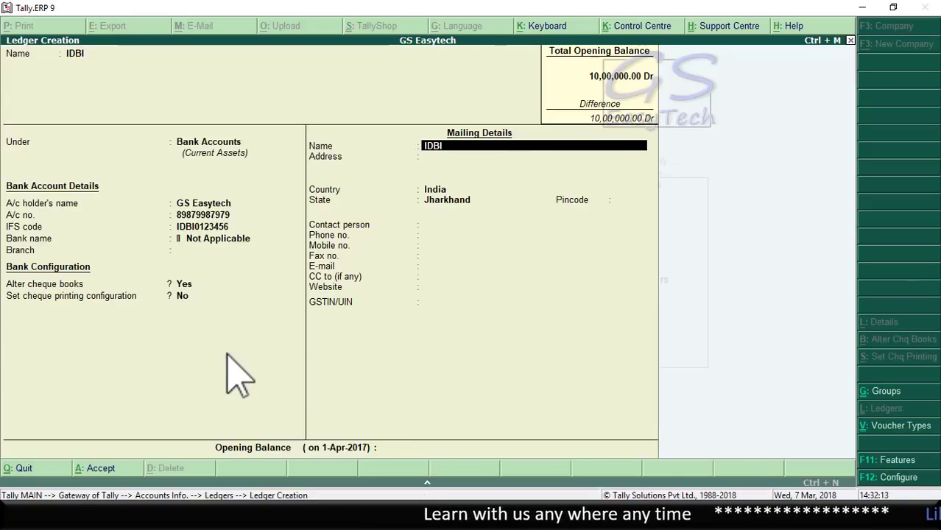
Step: Skip pincode and contact person, and enter the IDBI bank's e-mail address
key(Return)
key(Return)
key(Return)
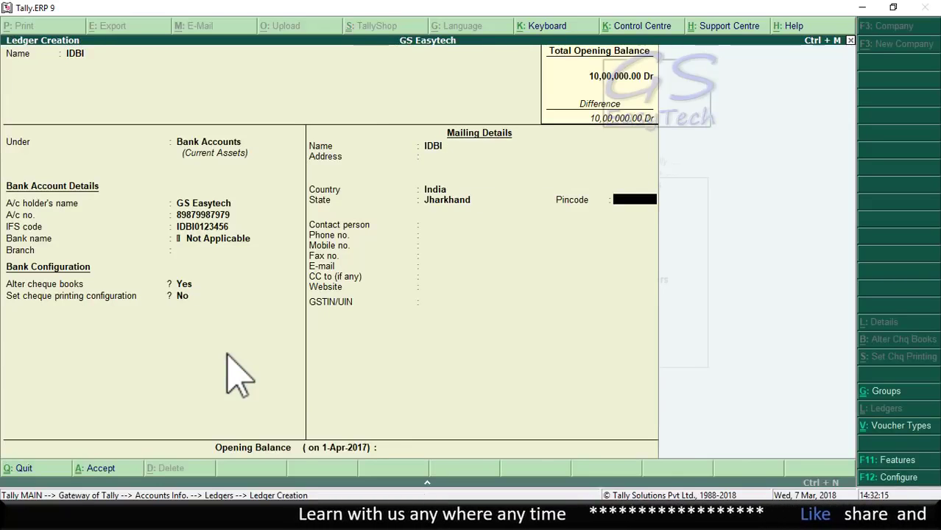
key(Return)
key(Return)
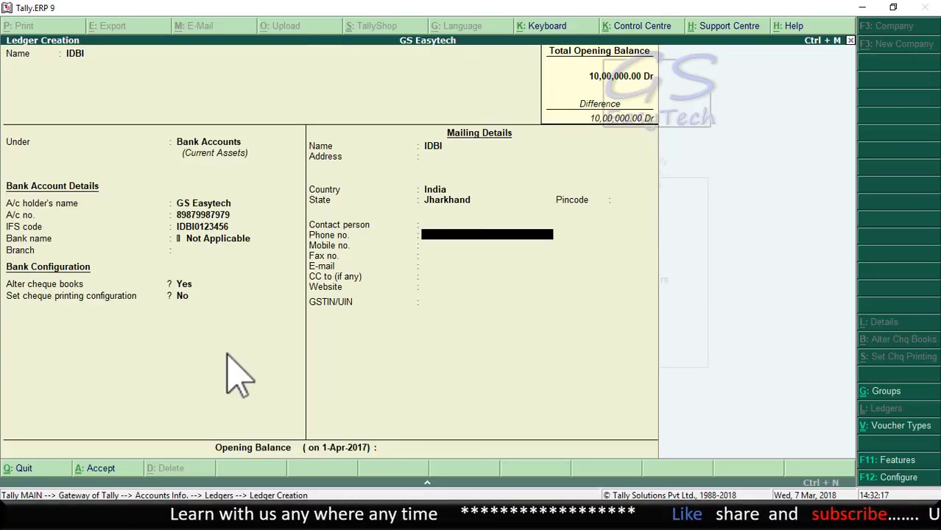
key(Return)
key(Return)
key(Return)
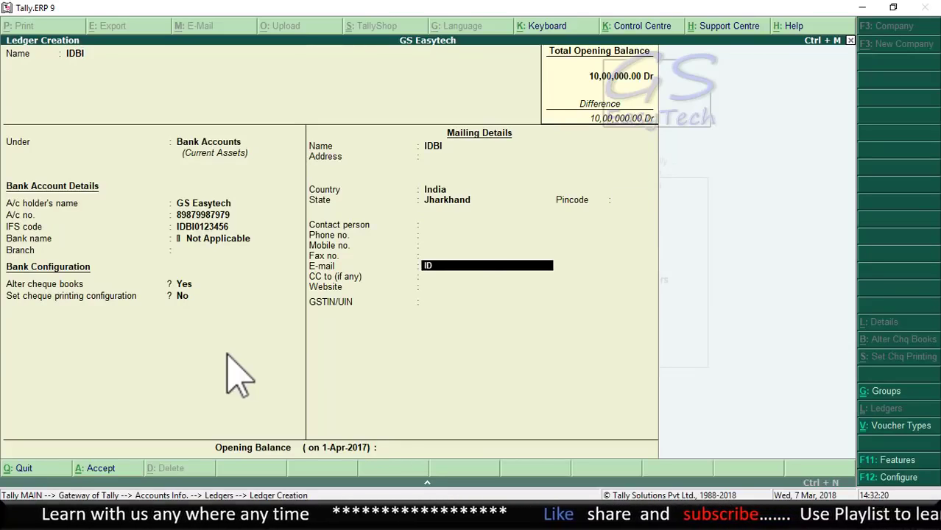
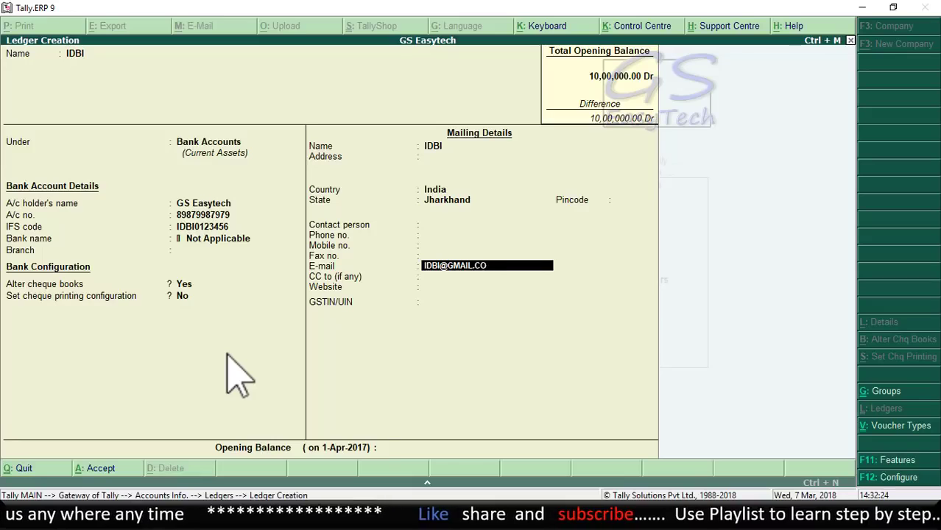
key(Return)
key(Return)
key(Return)
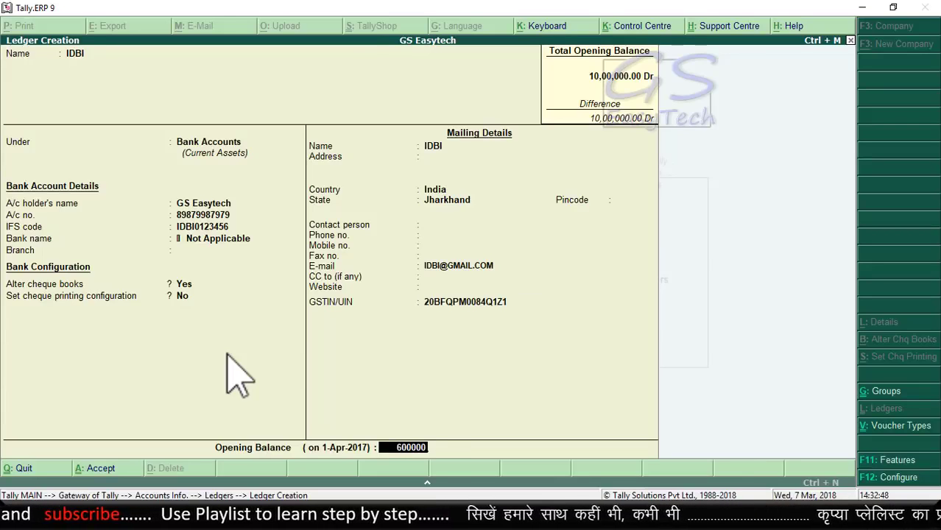
Step: Commit the 6,00,000 Dr opening balance, save the IDBI ledger and exit Ledger Creation
key(Return)
key(Return)
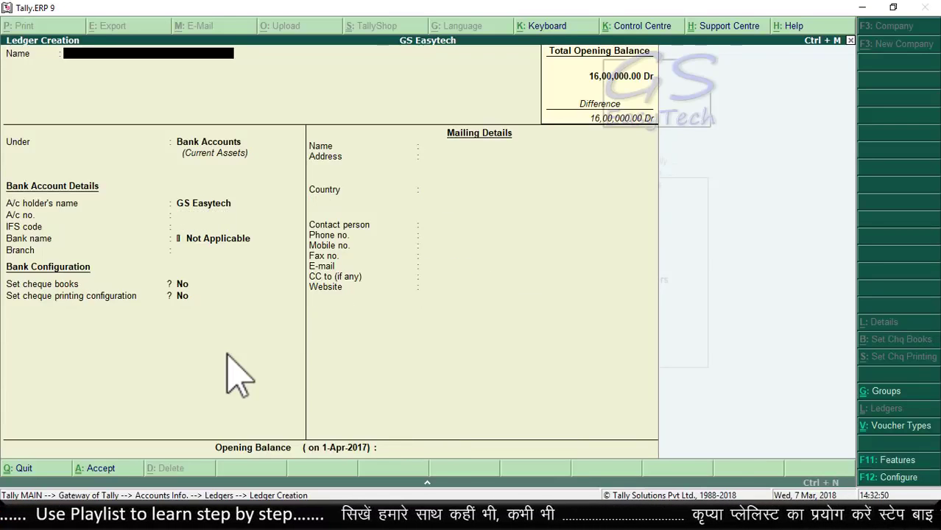
key(Escape)
key(Return)
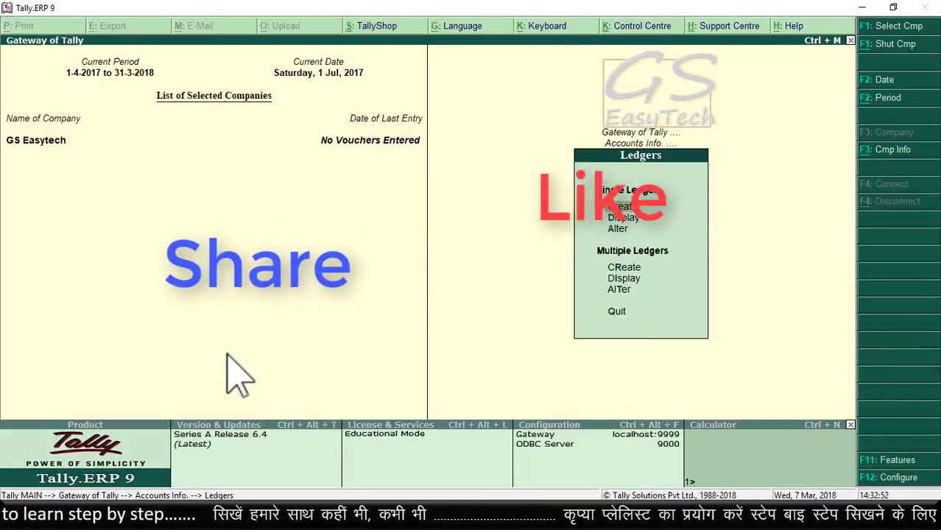
Step: From the Gateway of Tally, start an Accounting Voucher and switch its type to Contra
key(Escape)
key(Escape)
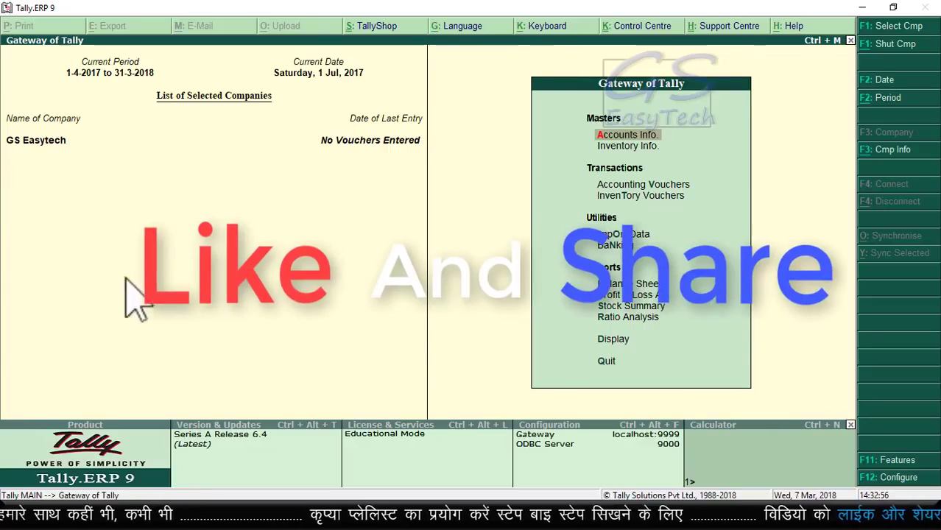
click(662, 184)
click(661, 184)
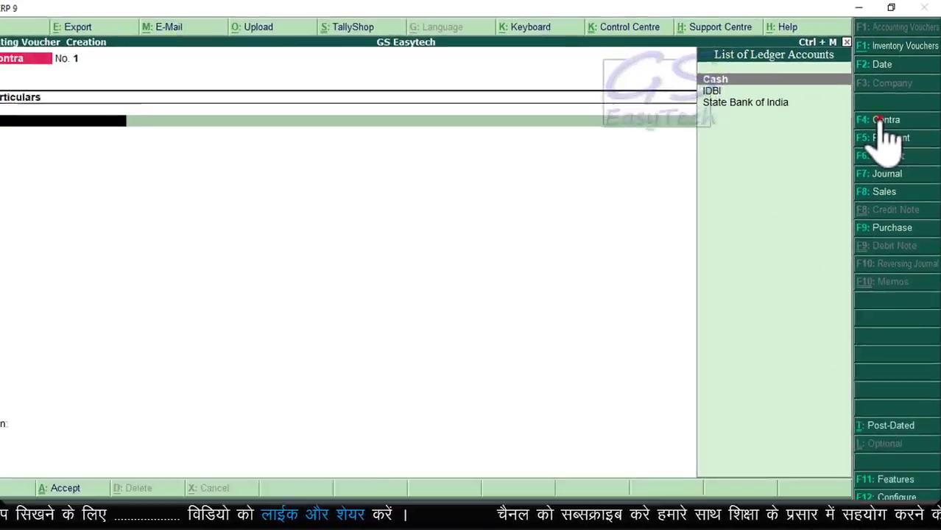
click(817, 252)
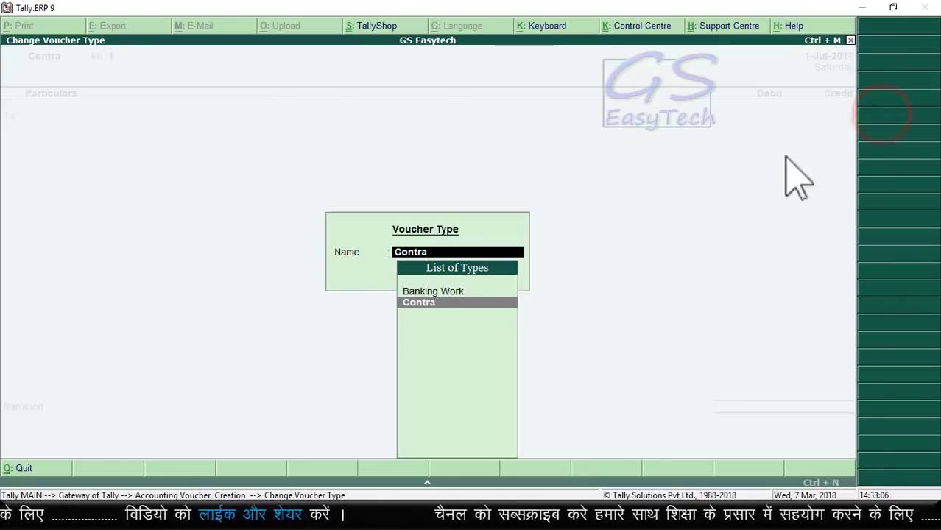
click(421, 303)
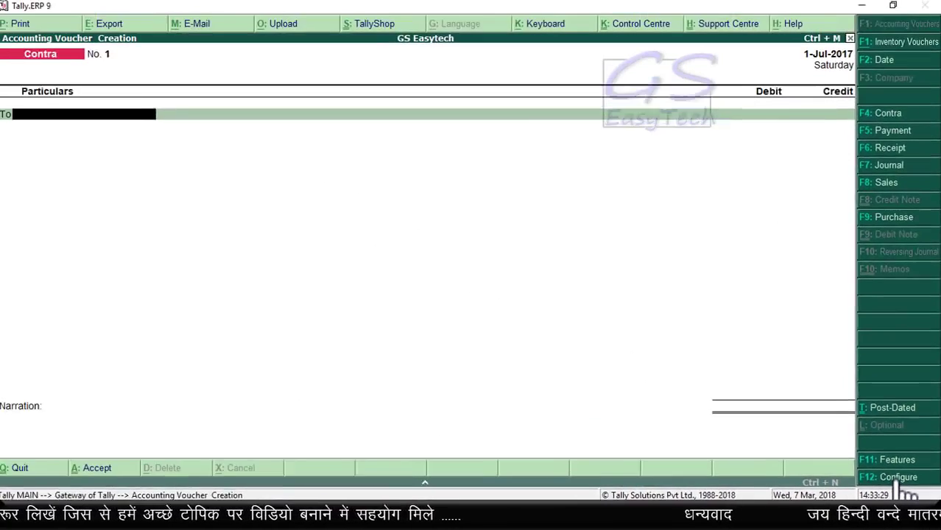
Step: In Contra Configuration, turn on Cr/Dr instead of To/By, leaving the other options unchanged
click(797, 376)
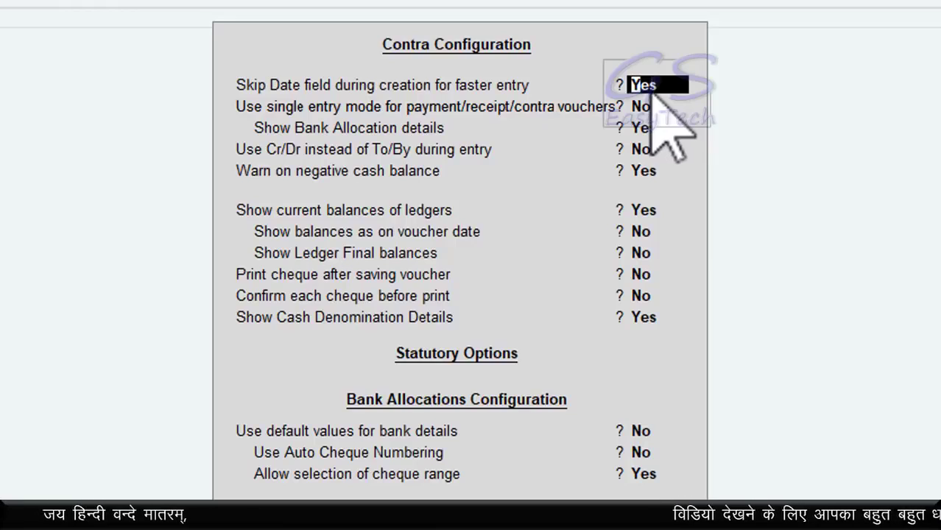
key(Return)
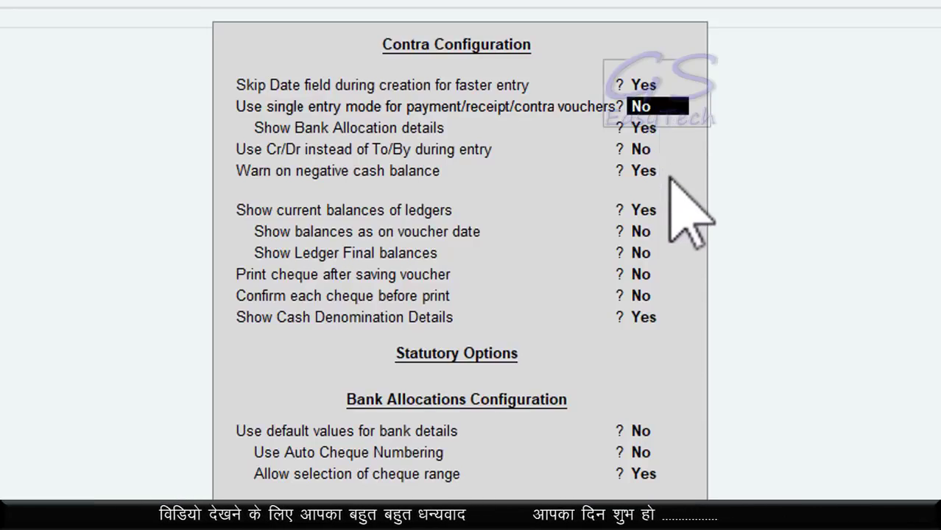
key(Return)
key(Return)
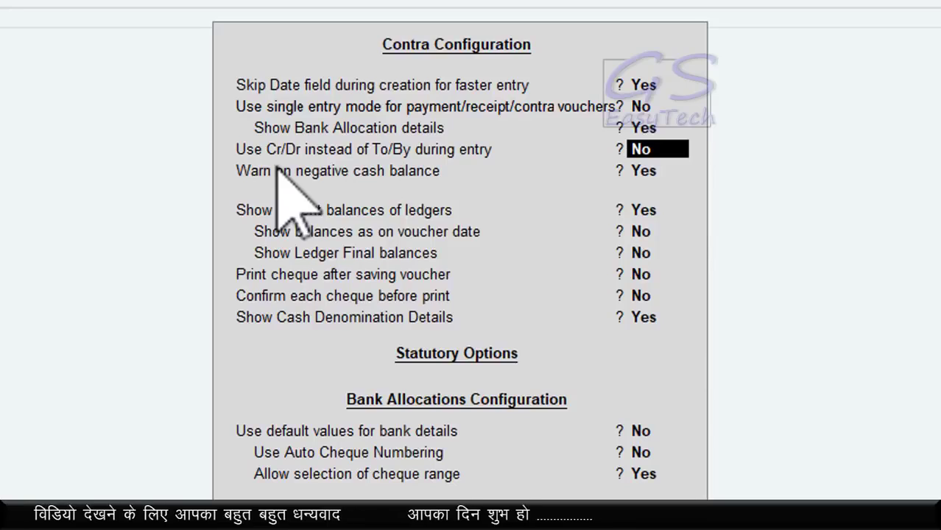
key(ctrl+shift+d)
drag(241, 192, 275, 213)
mouse_move(214, 136)
mouse_down()
mouse_move(364, 162)
mouse_move(733, 168)
mouse_up()
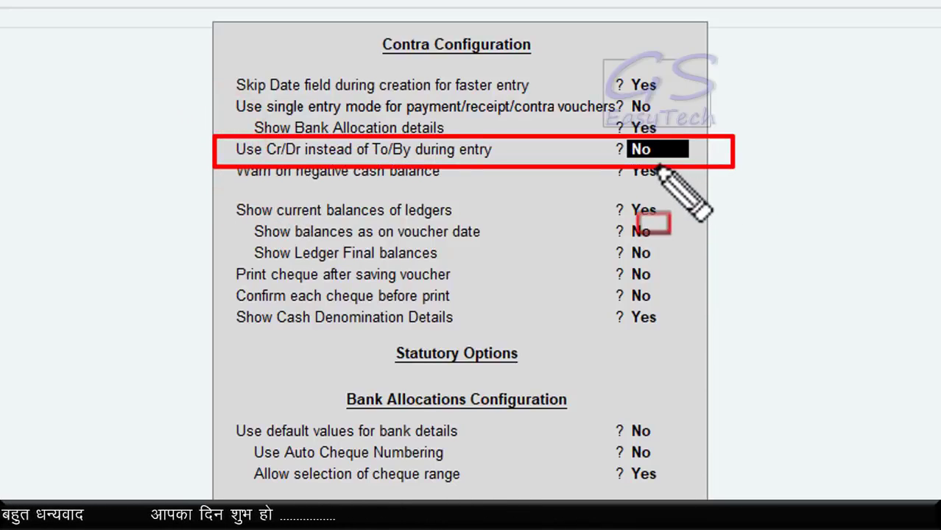
key(Escape)
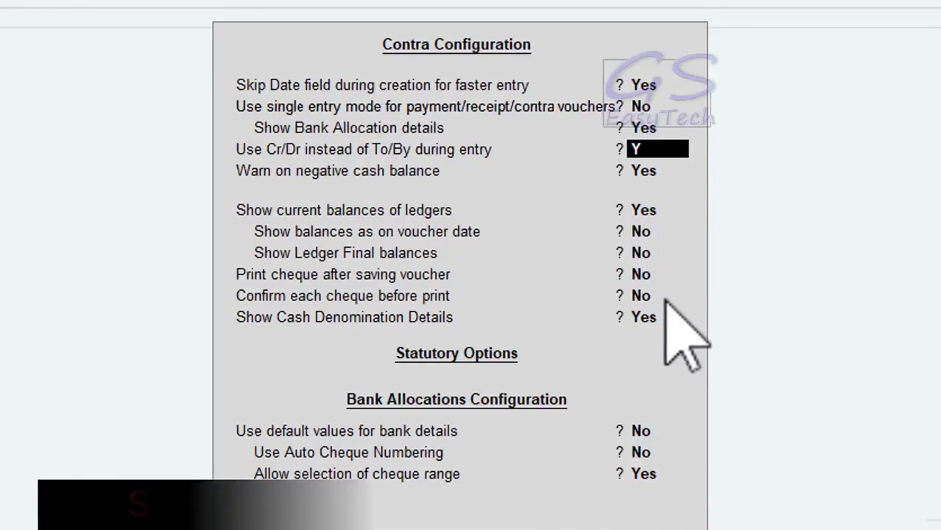
key(Return)
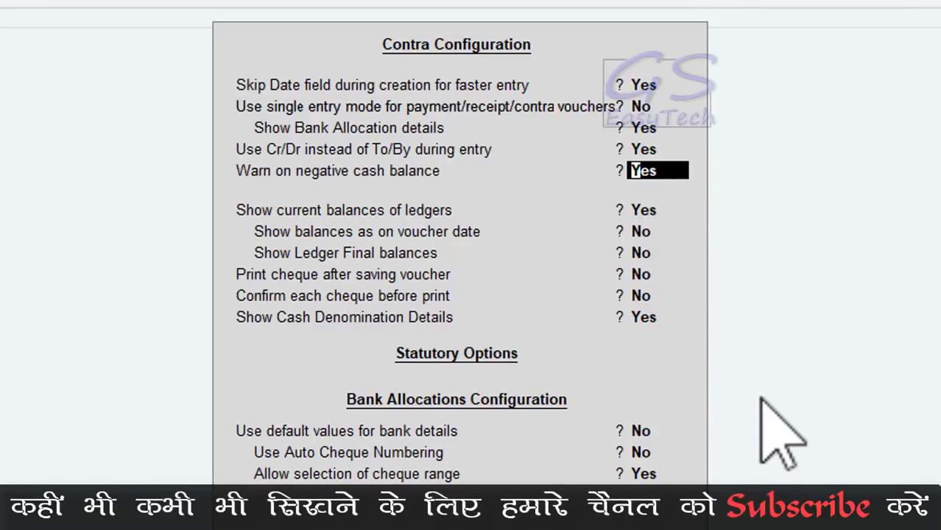
key(Return)
key(Return)
key(Return)
key(Return)
key(Return)
key(Return)
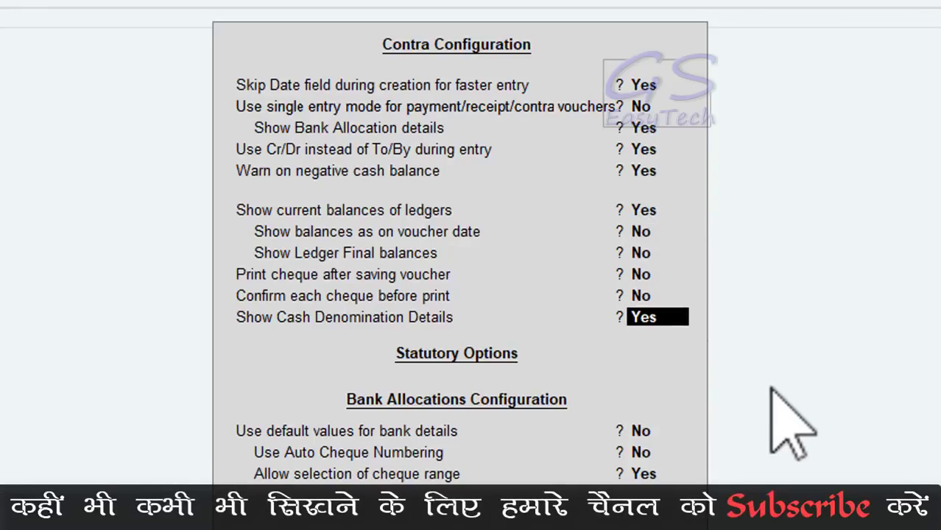
key(Return)
key(Return)
key(Return)
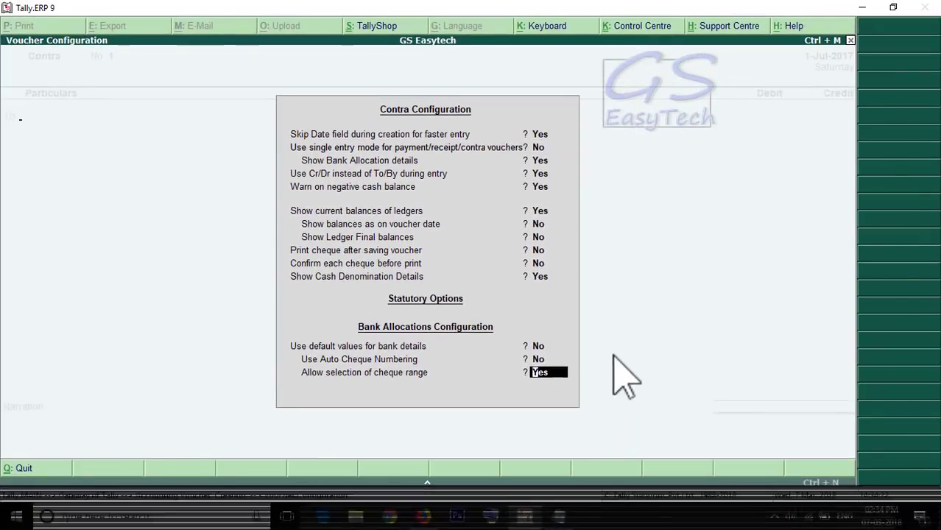
Step: Accept the configuration and credit Cash with 1000 on the trial Contra voucher
key(Return)
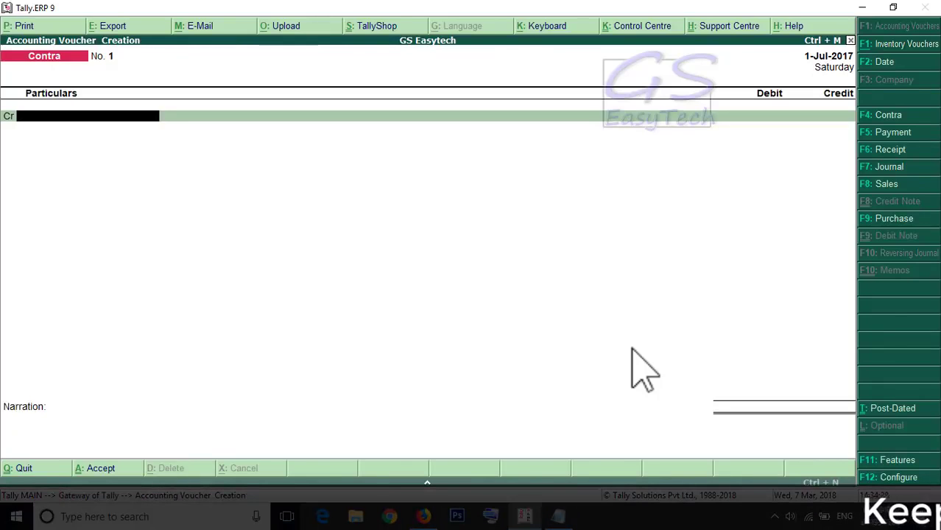
text(C)
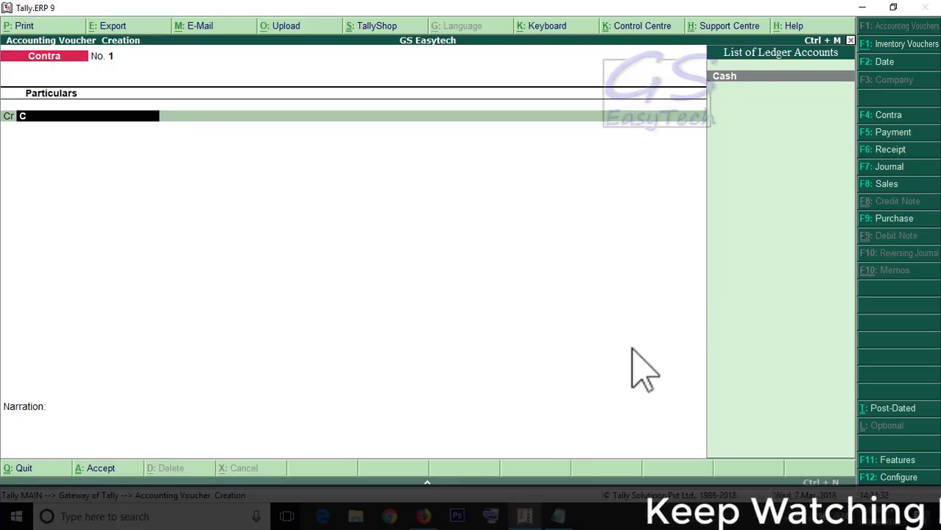
key(Return)
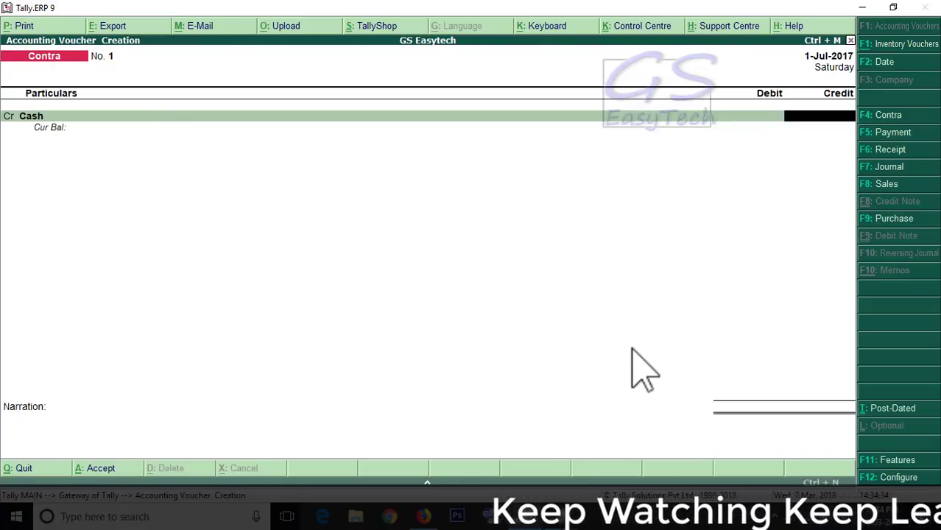
text(1000)
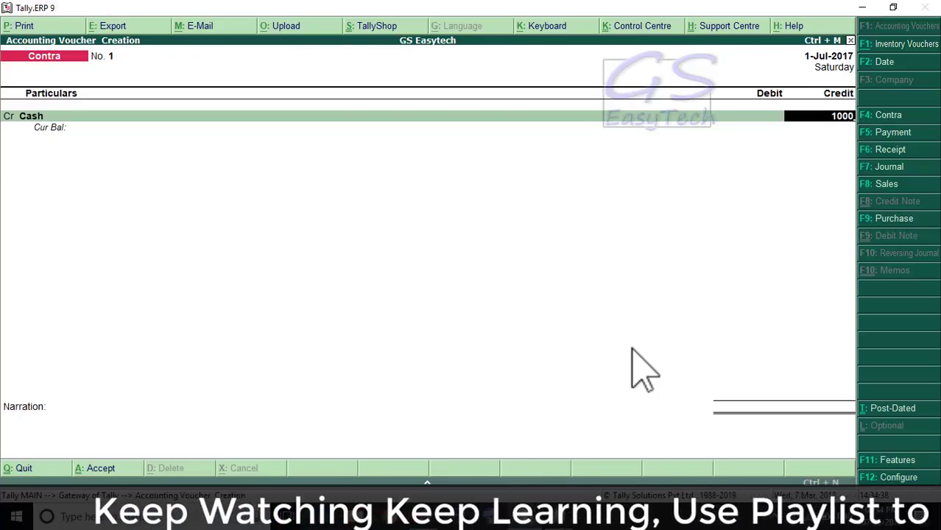
key(Return)
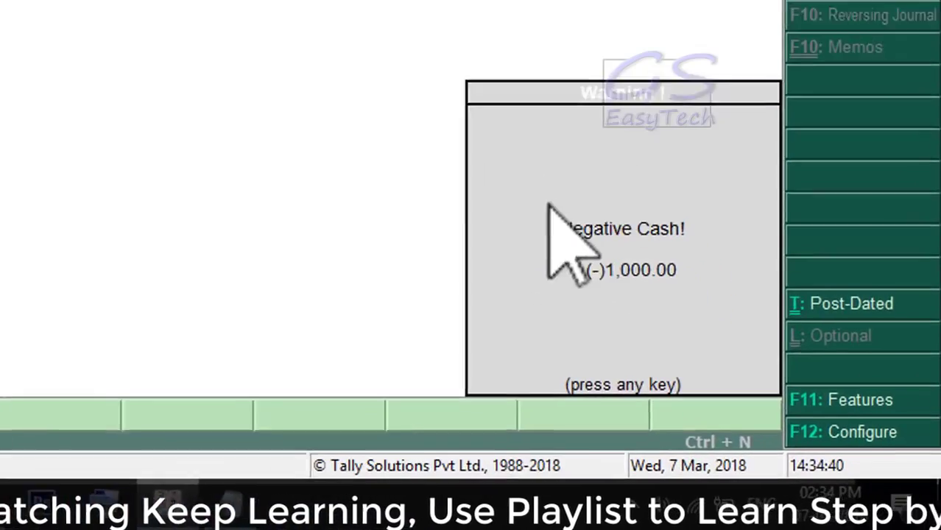
Step: Dismiss the negative cash warning and quit the voucher without saving
key(ctrl+shift+d)
mouse_move(645, 239)
mouse_down()
mouse_move(669, 282)
mouse_move(845, 450)
mouse_up()
drag(769, 389, 782, 399)
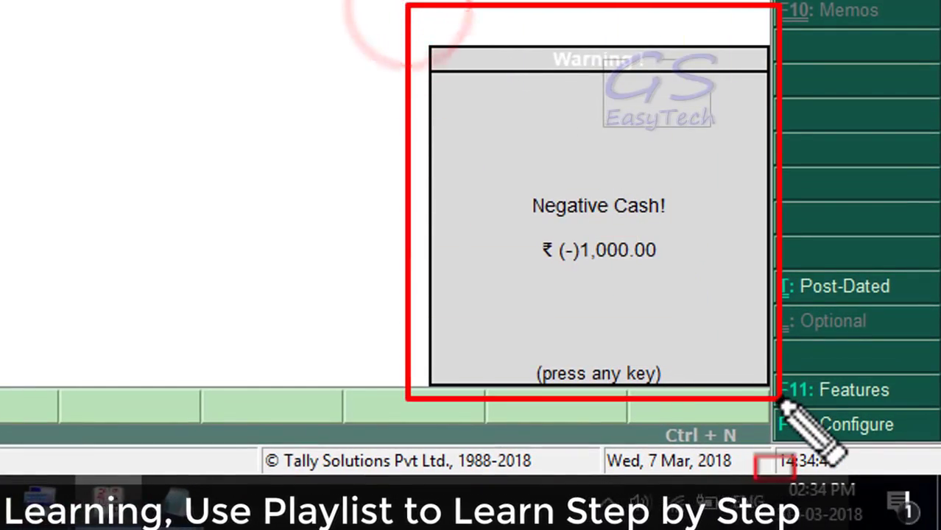
key(Escape)
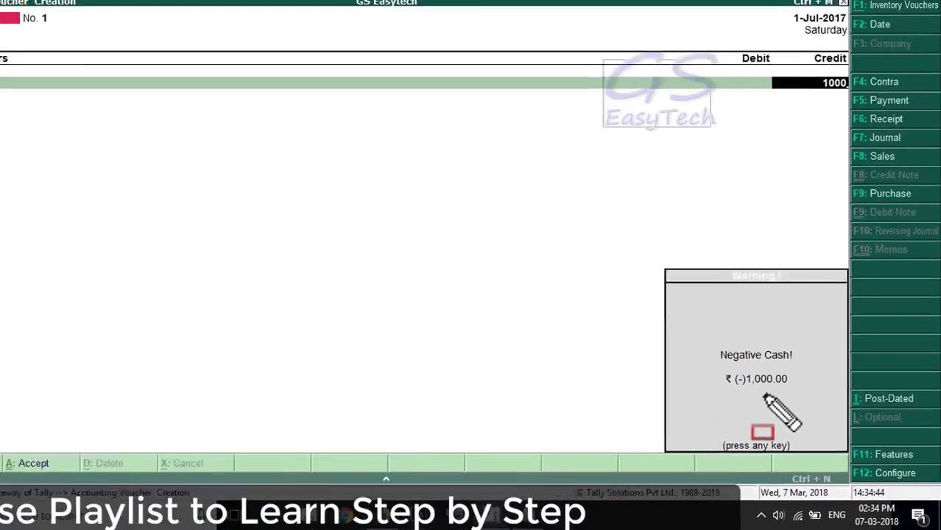
key(Return)
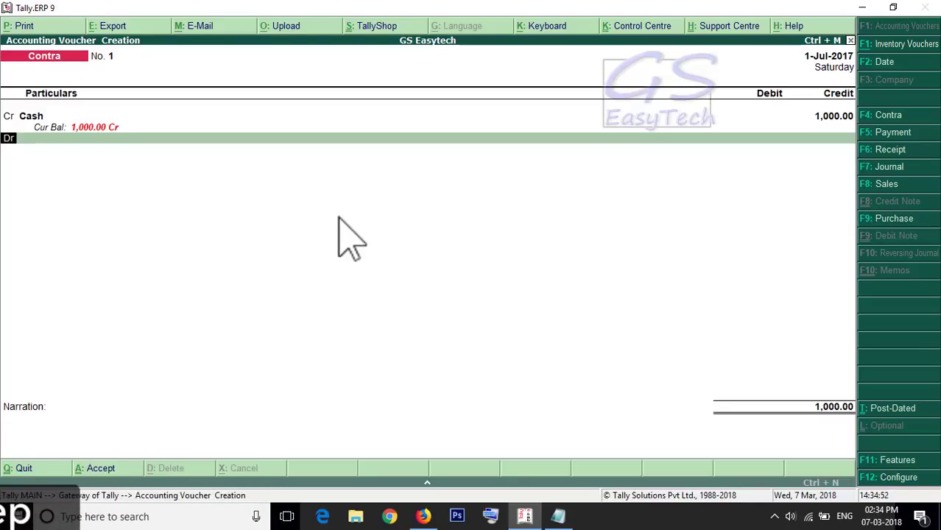
key(Escape)
key(Escape)
key(Return)
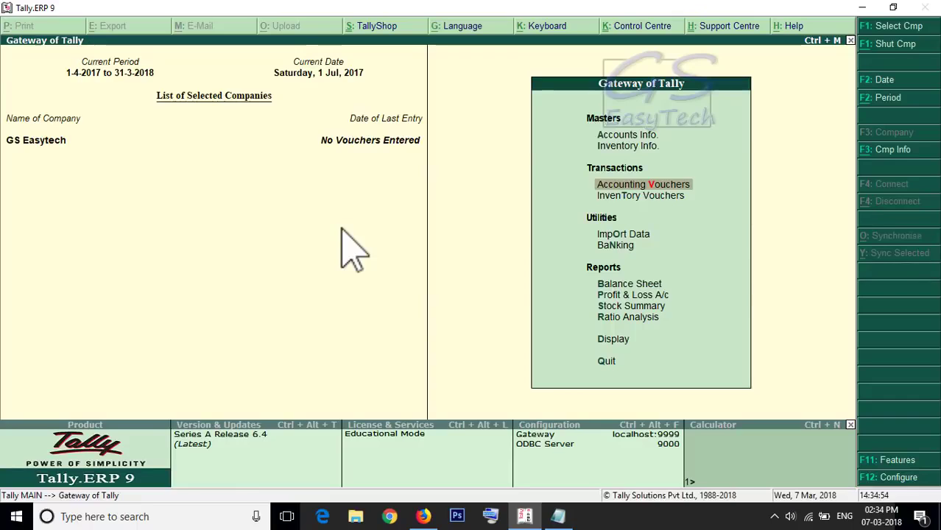
Step: Alter the Cash ledger to a 1,00,00,000 Dr opening balance via Single Ledger Alter
click(605, 135)
click(624, 207)
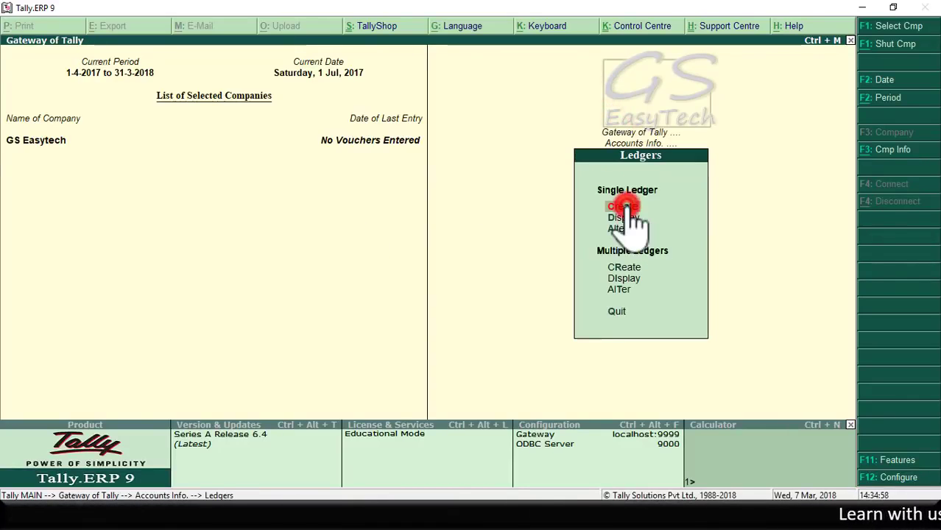
click(619, 229)
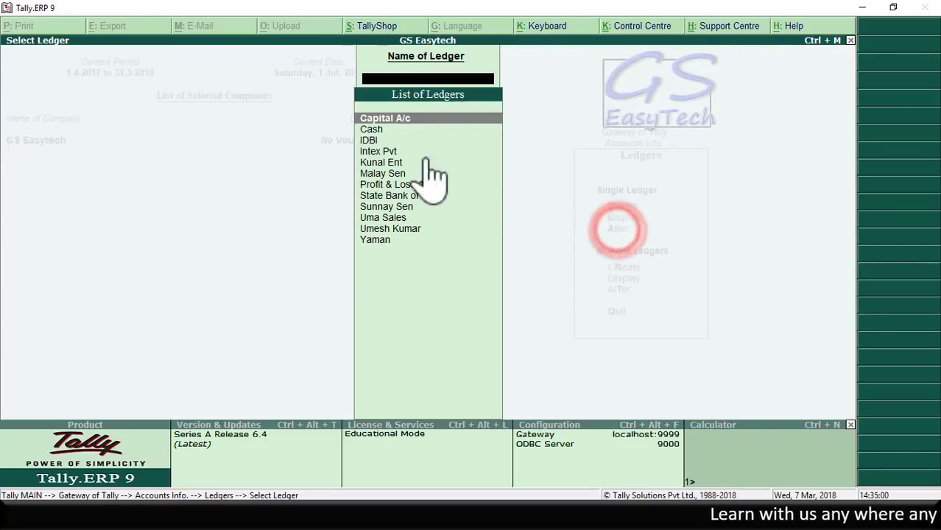
click(368, 129)
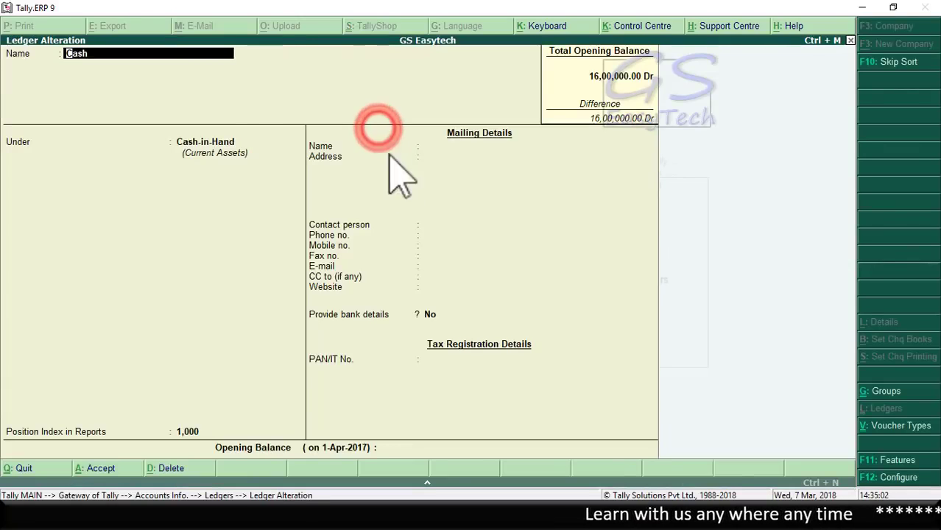
click(395, 448)
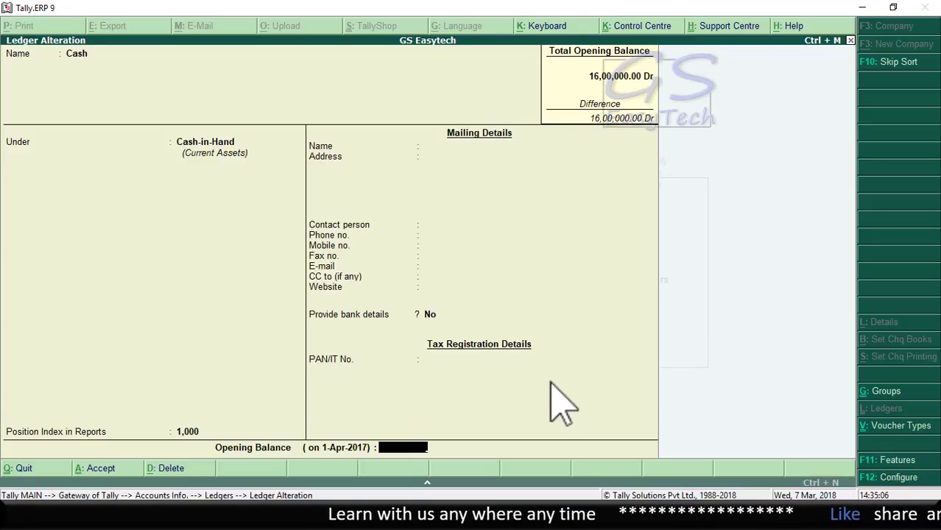
text(10000000)
key(Return)
key(Return)
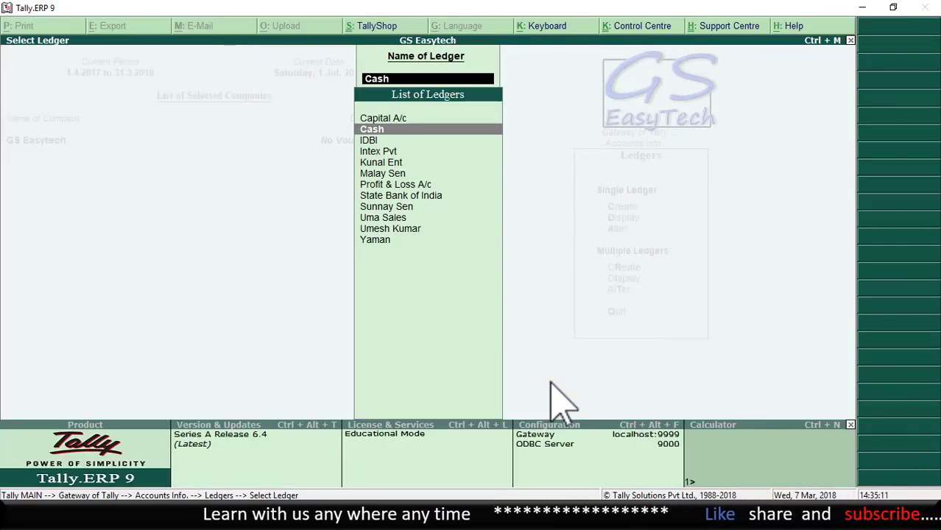
key(Escape)
key(Escape)
key(Escape)
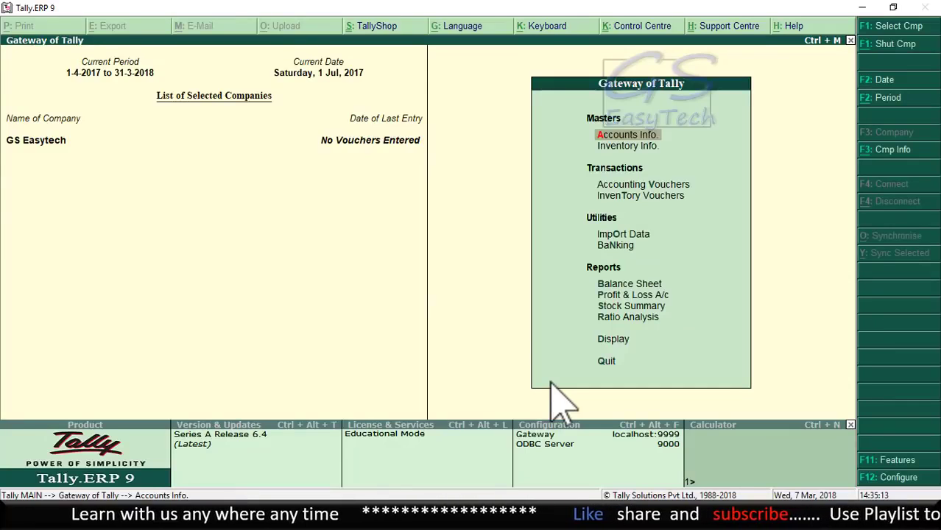
click(643, 186)
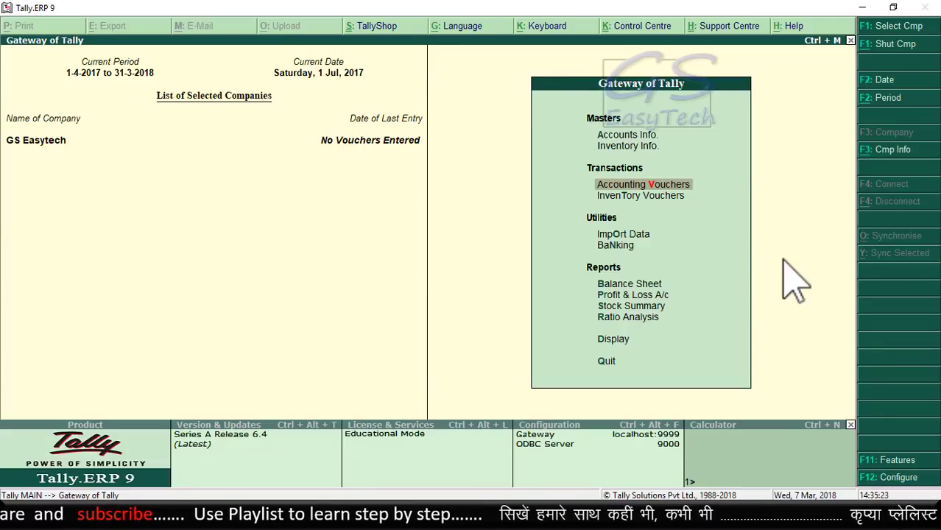
Step: On Contra voucher No. 1, credit Cash 1,000 and debit State Bank of India 1,000
key(Return)
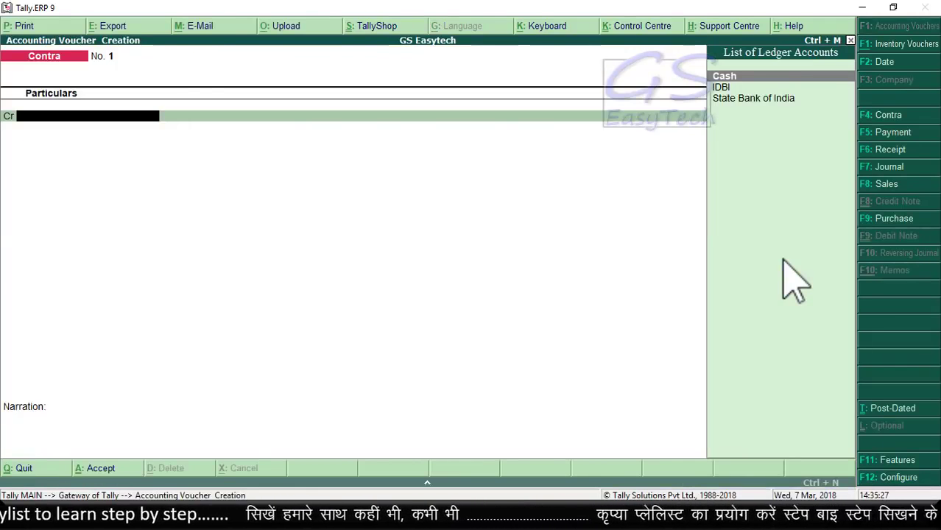
key(Return)
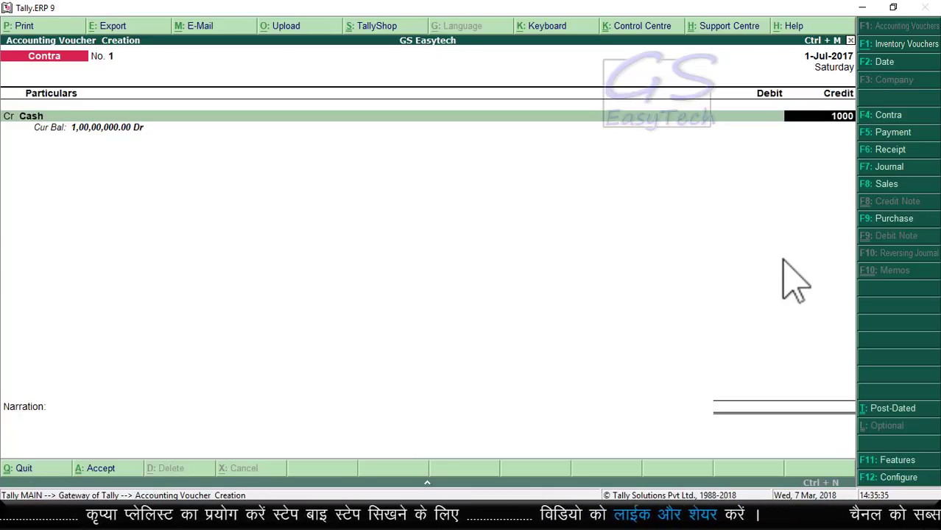
key(Return)
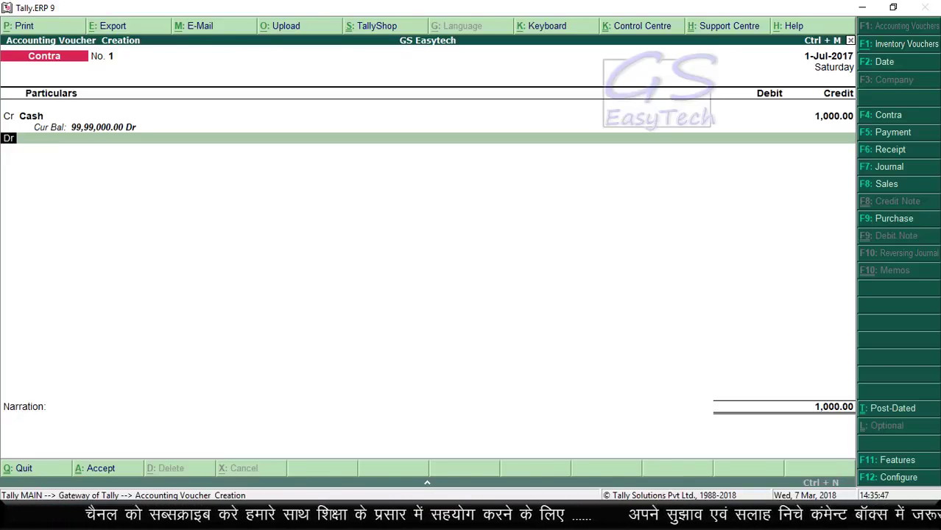
key(Return)
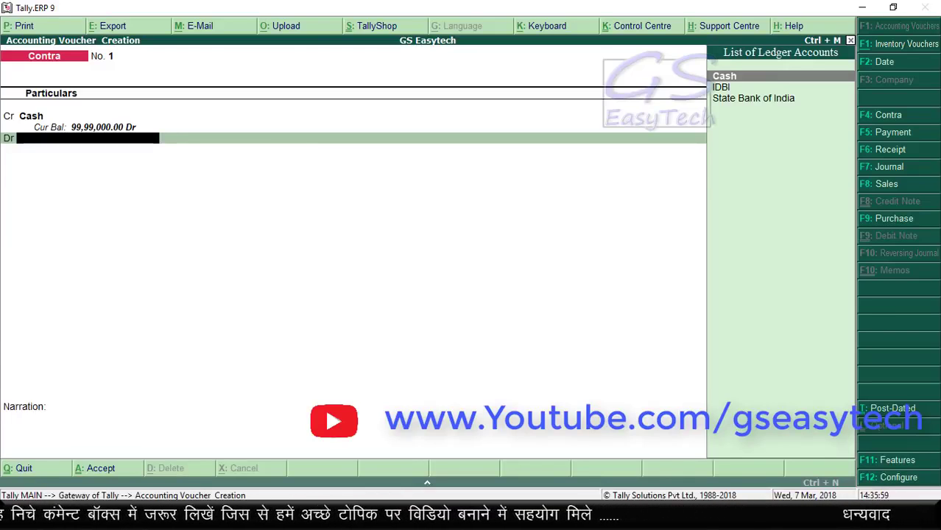
key(Down)
key(Down)
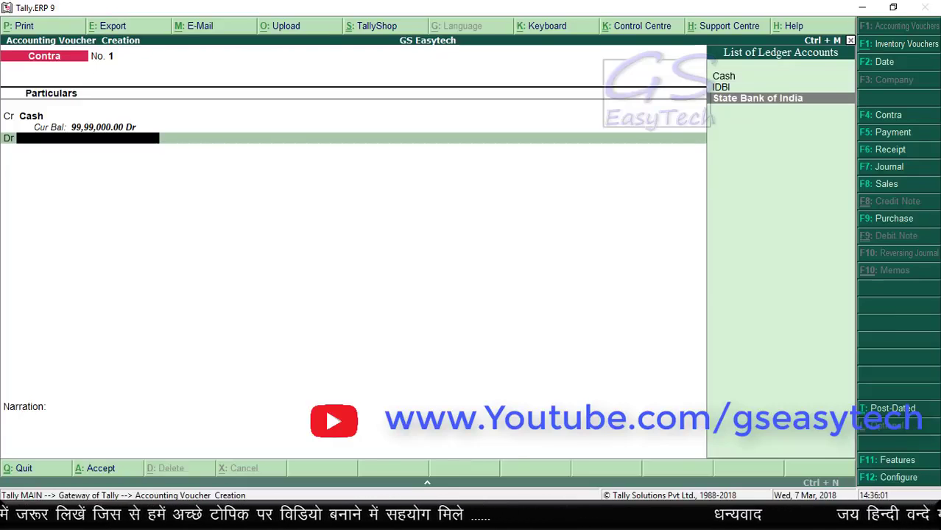
key(Return)
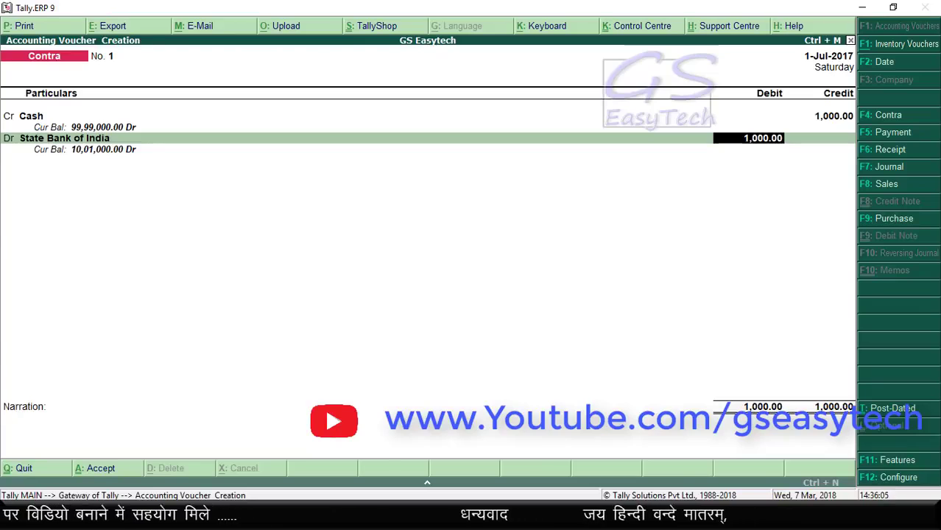
key(Return)
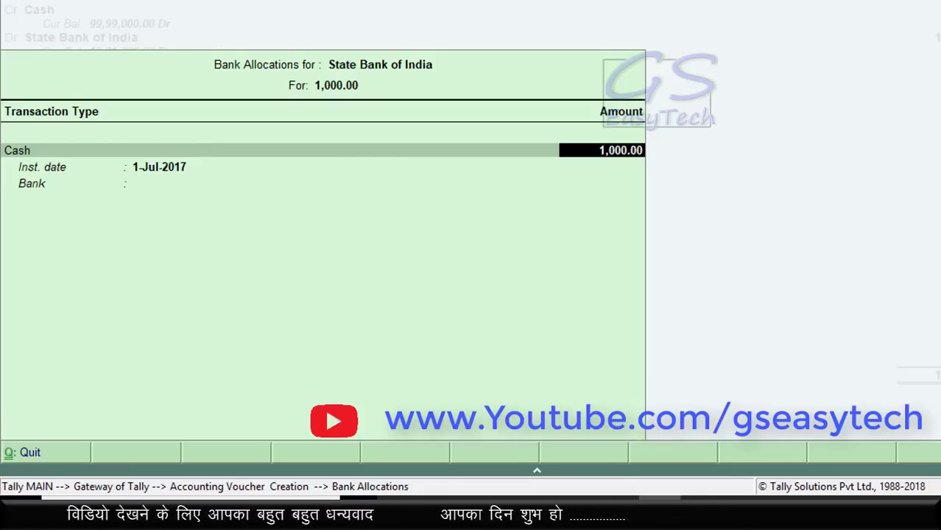
Step: Enter two 500 notes for the 1,000 deposit and close State Bank of India's allocation
key(Return)
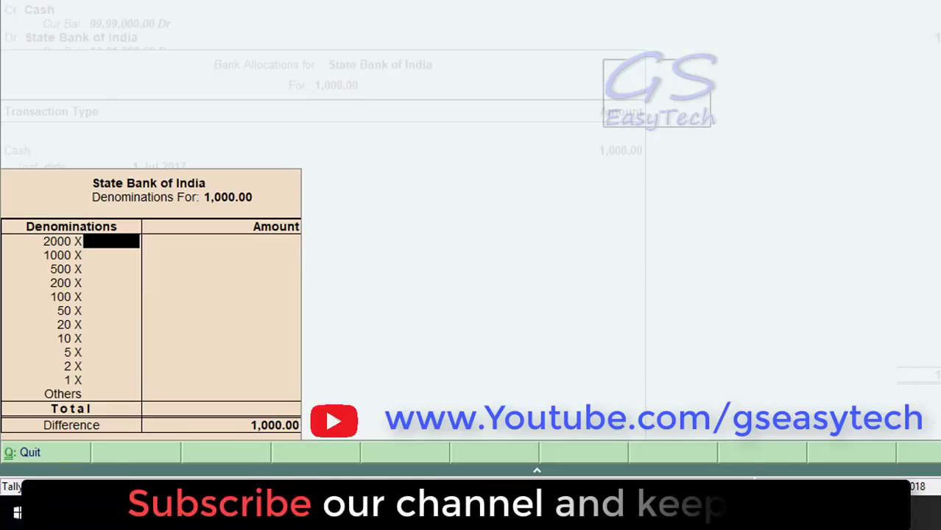
key(Return)
key(Return)
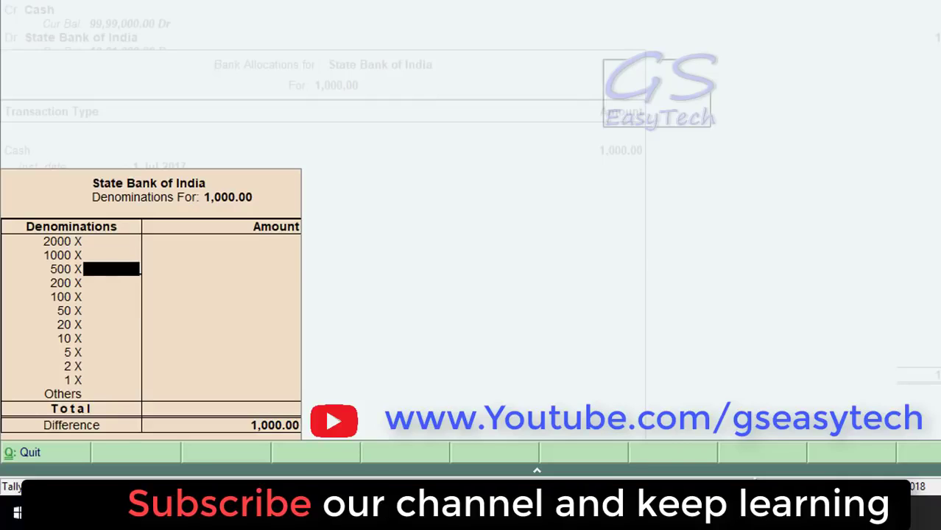
text(2)
key(Return)
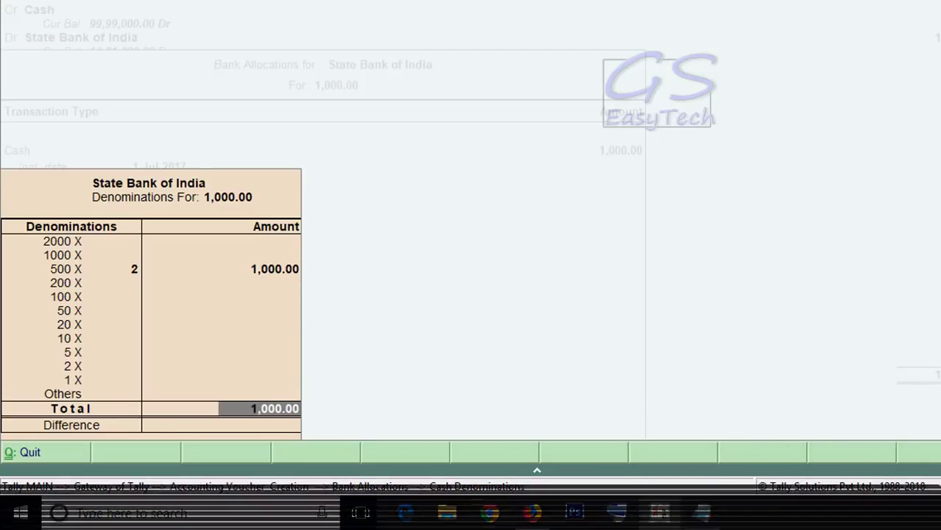
key(Return)
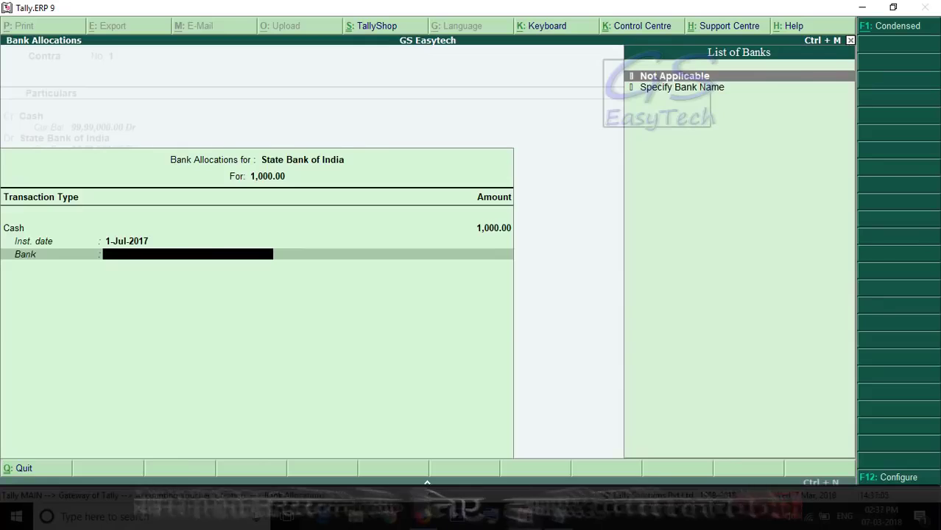
key(Return)
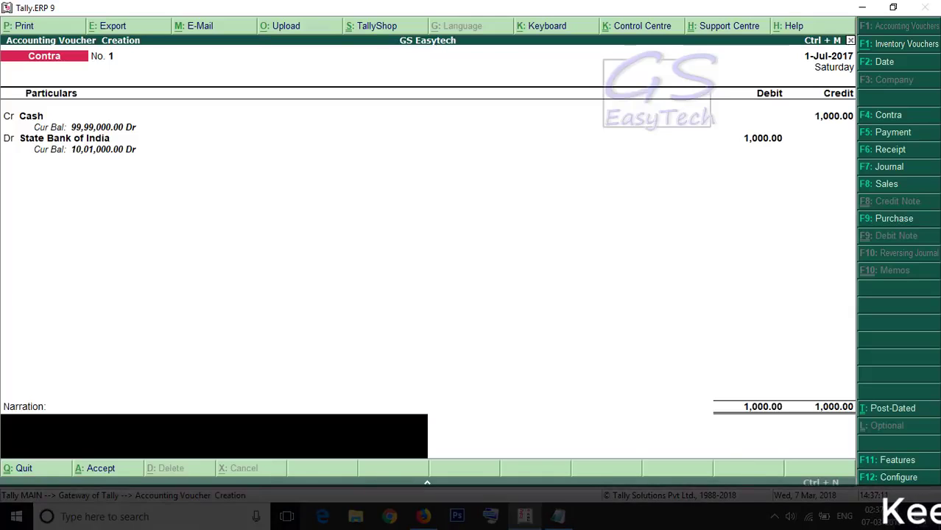
Step: Accept Contra voucher No. 1 with the narration 'BEING CASH DEPOSITE'
key(Return)
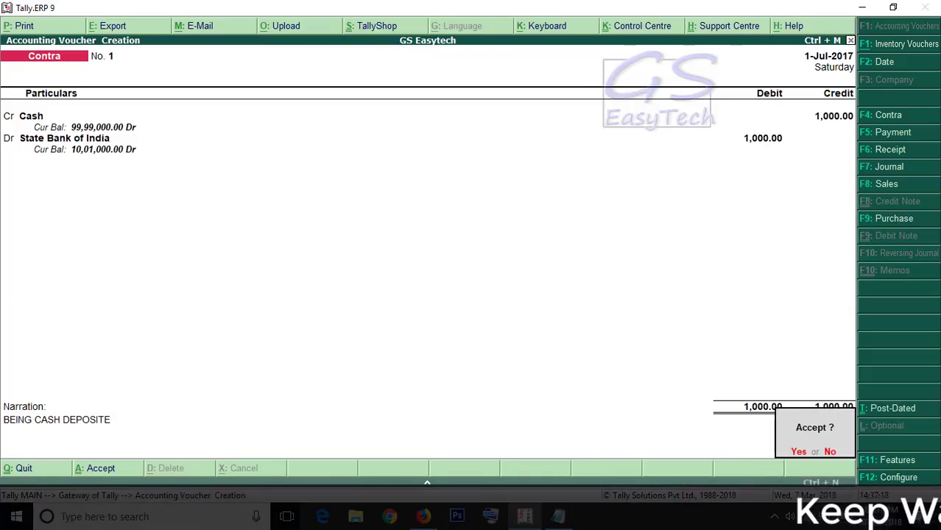
key(Return)
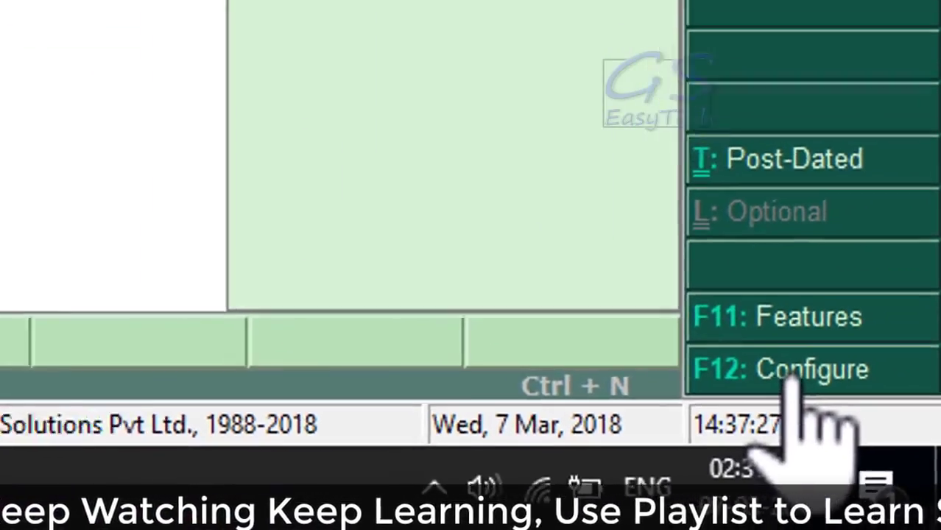
Step: In Contra Configuration (F12), set auto cheque numbering and cheque range selection to Yes
click(791, 375)
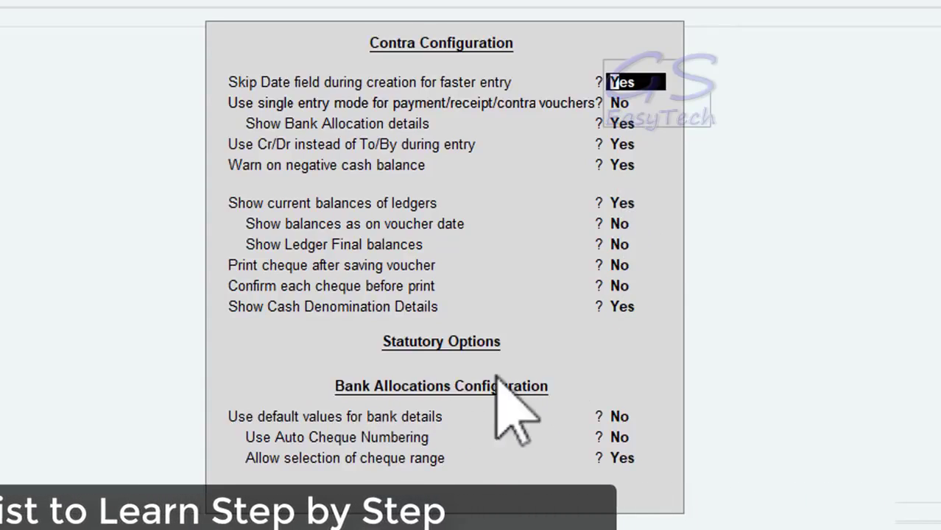
key(Down)
key(Down)
key(Down)
key(Down)
key(Down)
key(Down)
key(Down)
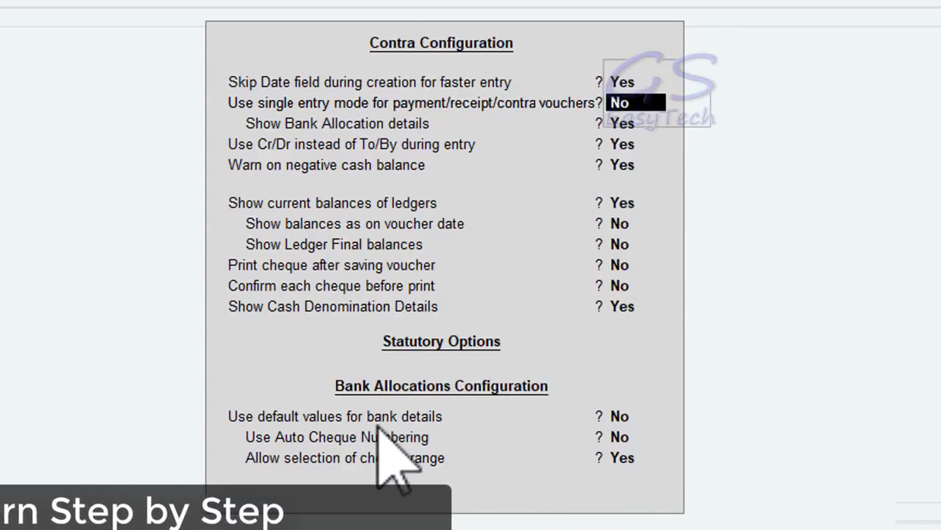
key(Down)
key(Down)
key(Down)
key(Down)
key(Down)
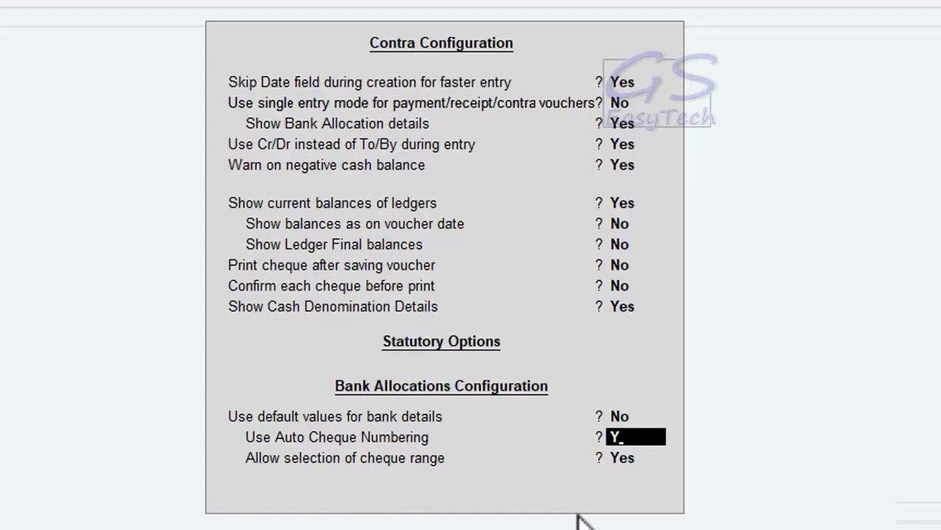
key(Up)
key(Up)
key(Up)
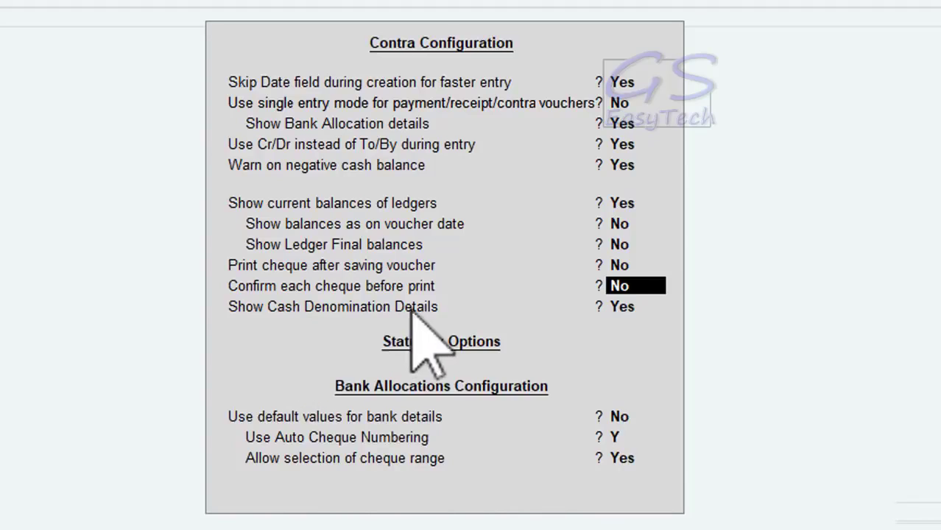
click(622, 308)
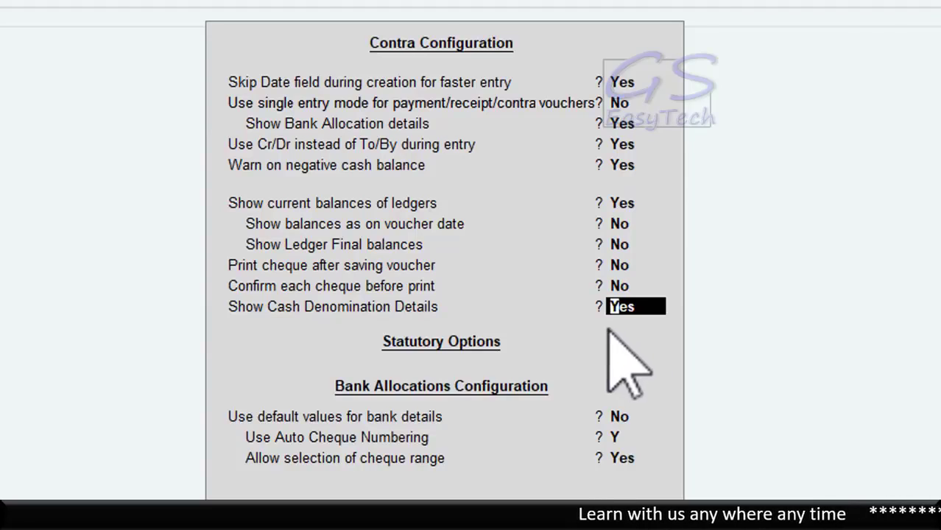
click(626, 126)
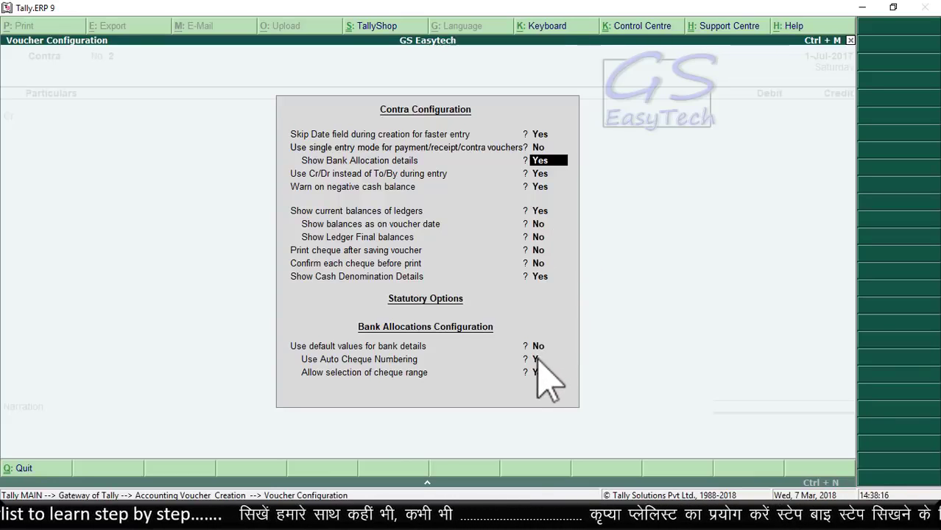
key(Return)
key(Return)
key(Return)
key(Return)
key(Return)
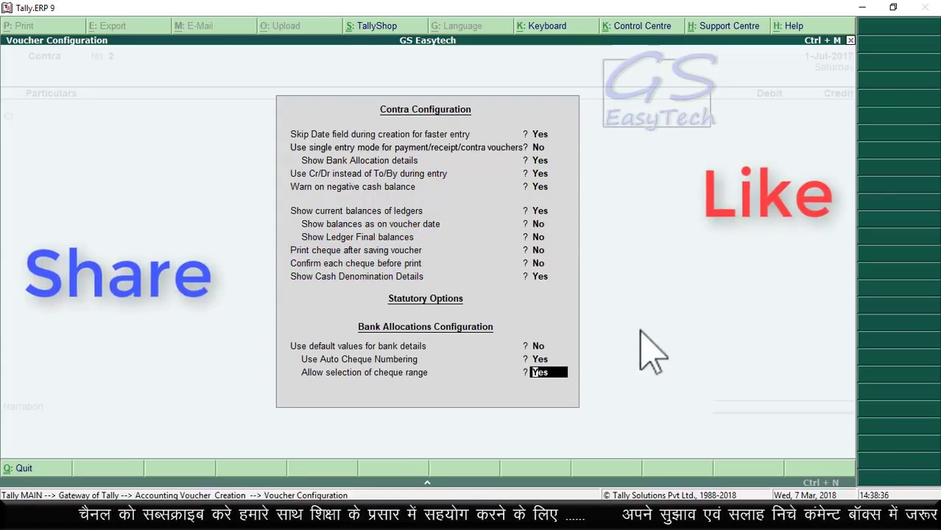
key(Return)
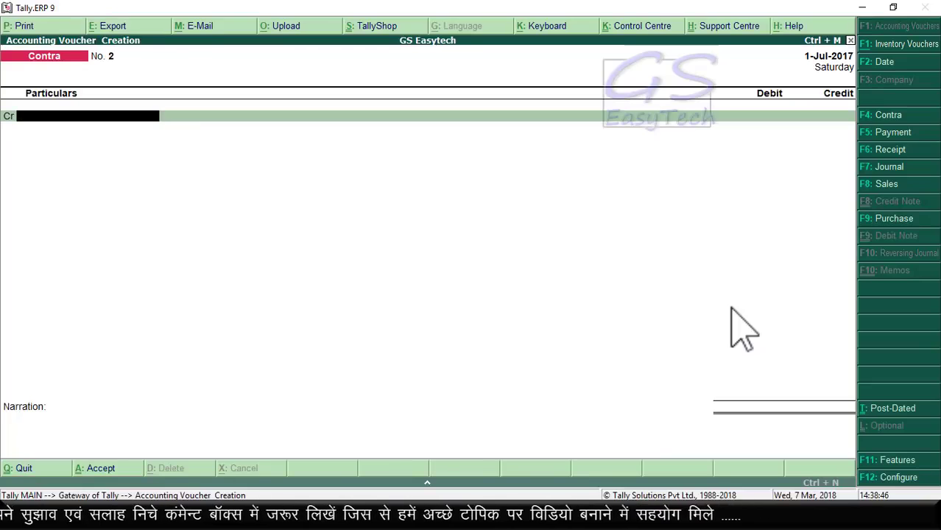
Step: Credit State Bank of India with 500 in Contra No. 2
text(S)
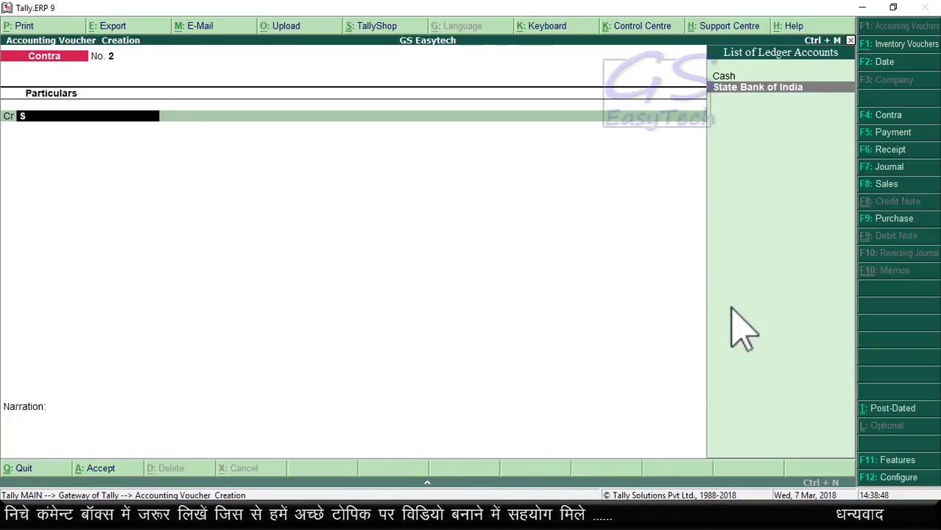
key(Return)
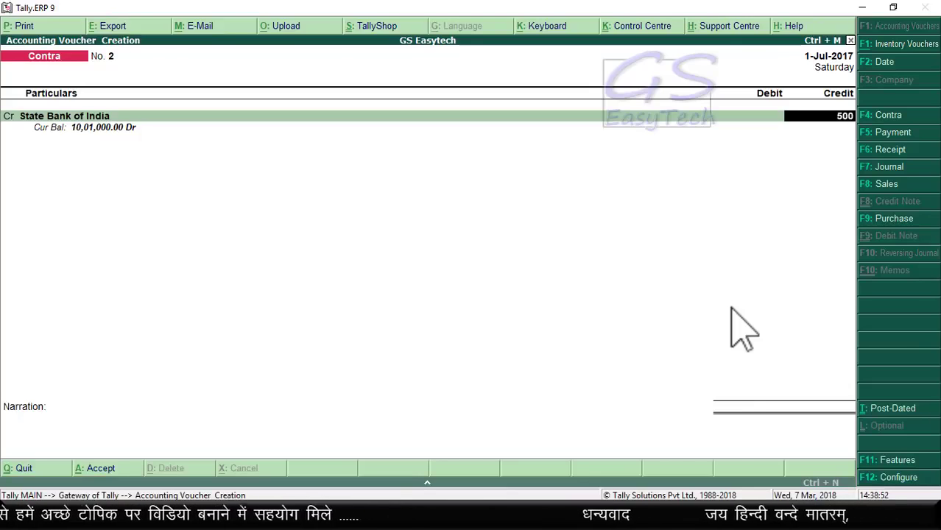
key(Return)
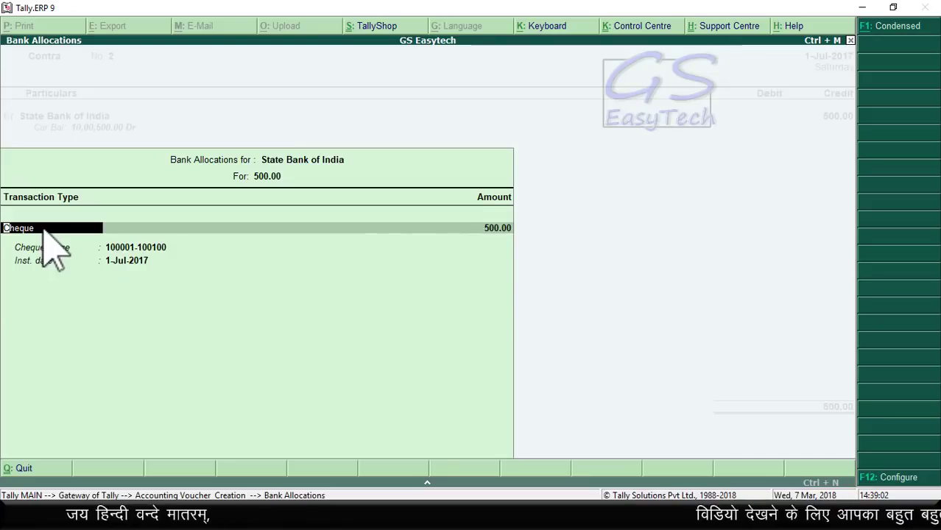
key(BackSpace)
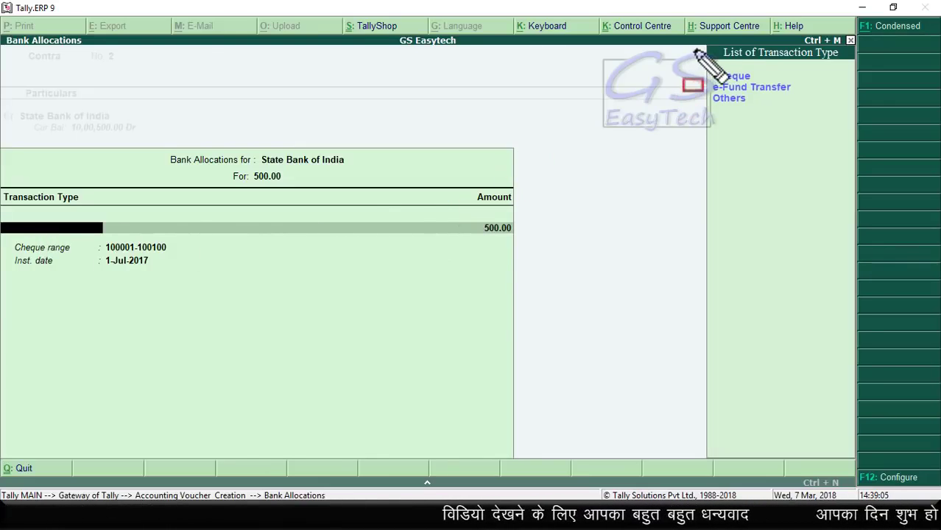
mouse_move(697, 50)
mouse_down()
mouse_move(750, 123)
mouse_move(852, 134)
mouse_up()
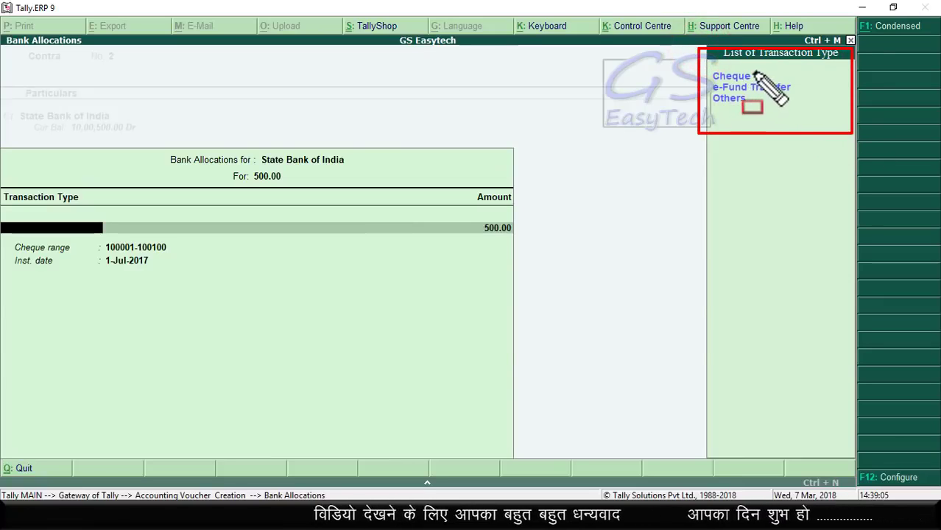
mouse_move(752, 70)
mouse_down()
mouse_move(797, 70)
mouse_move(826, 86)
mouse_up()
drag(752, 98, 791, 99)
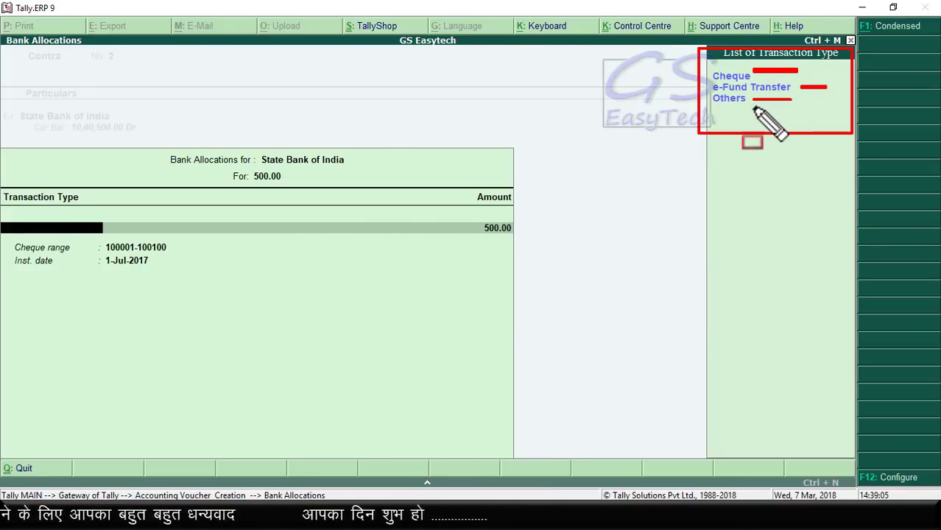
key(Escape)
click(739, 79)
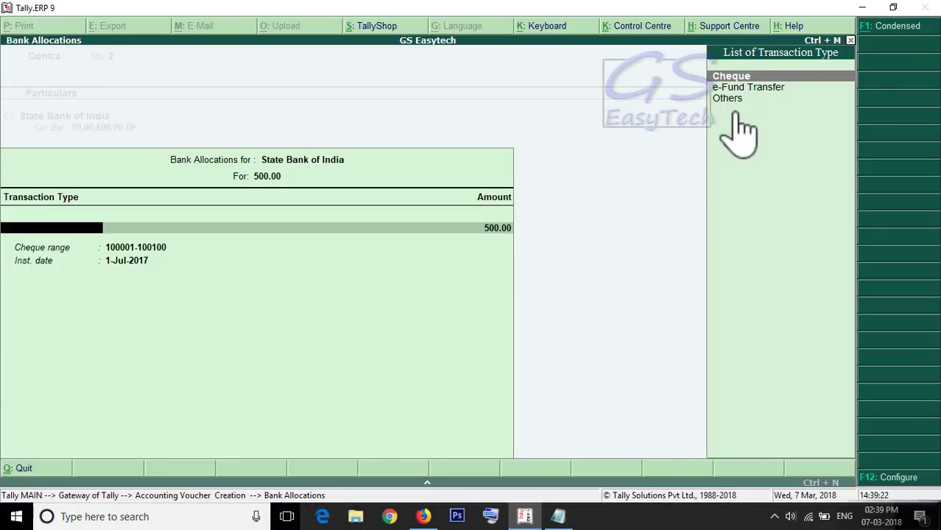
key(Return)
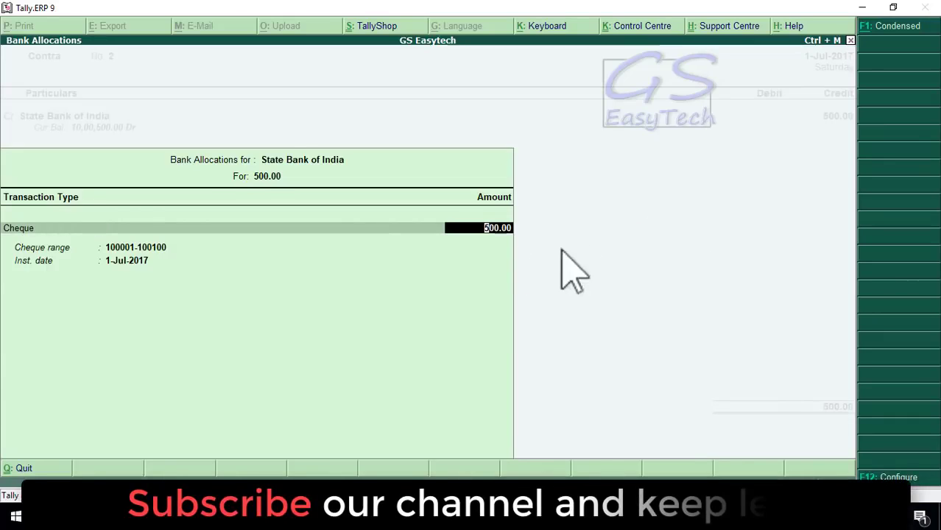
key(Return)
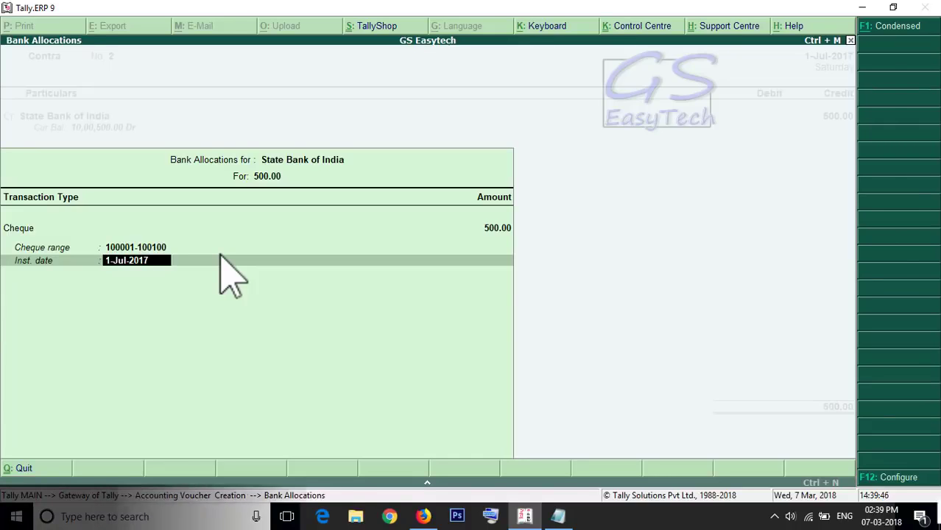
key(Return)
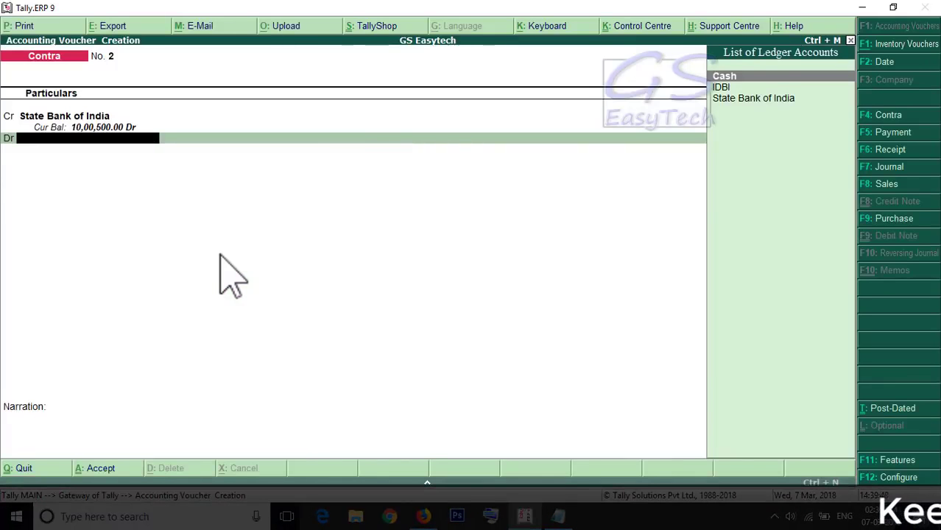
Step: Debit Cash 500.00 against cheque 100001 and save Contra No. 2 without narration
click(733, 78)
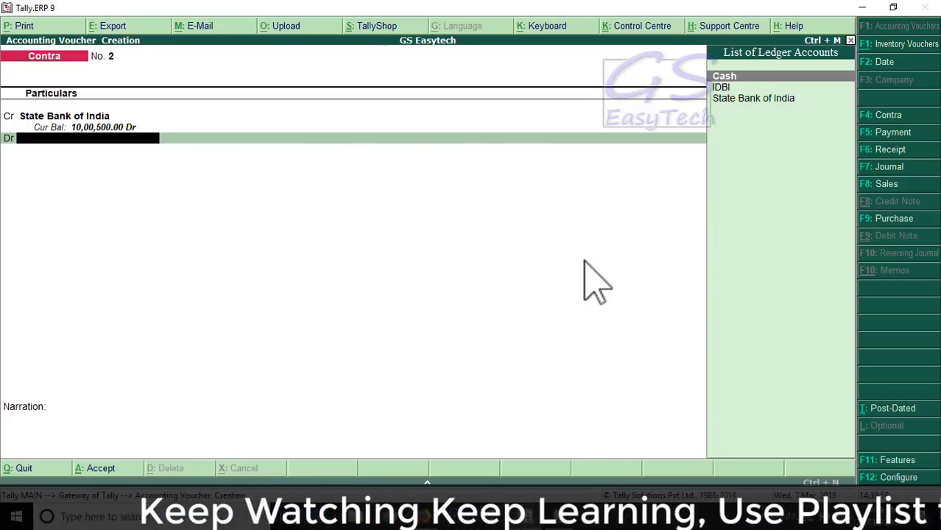
key(Return)
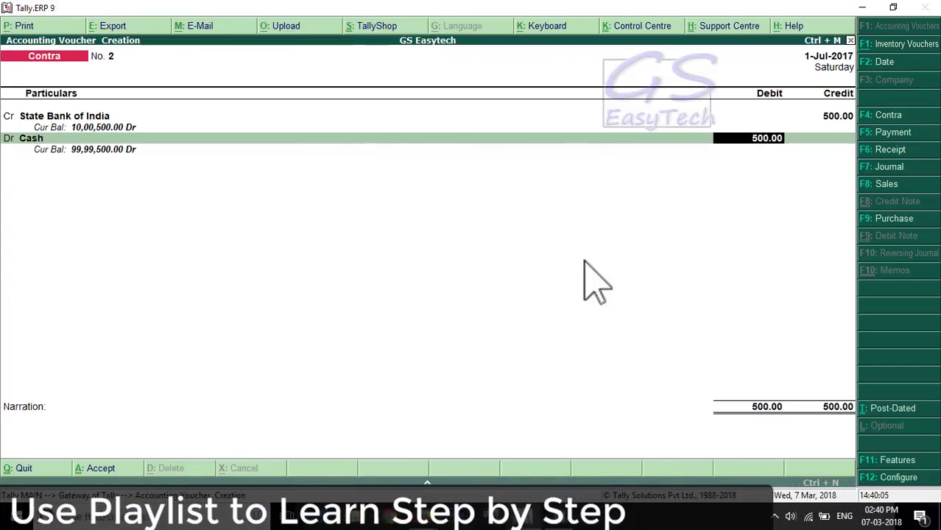
key(Return)
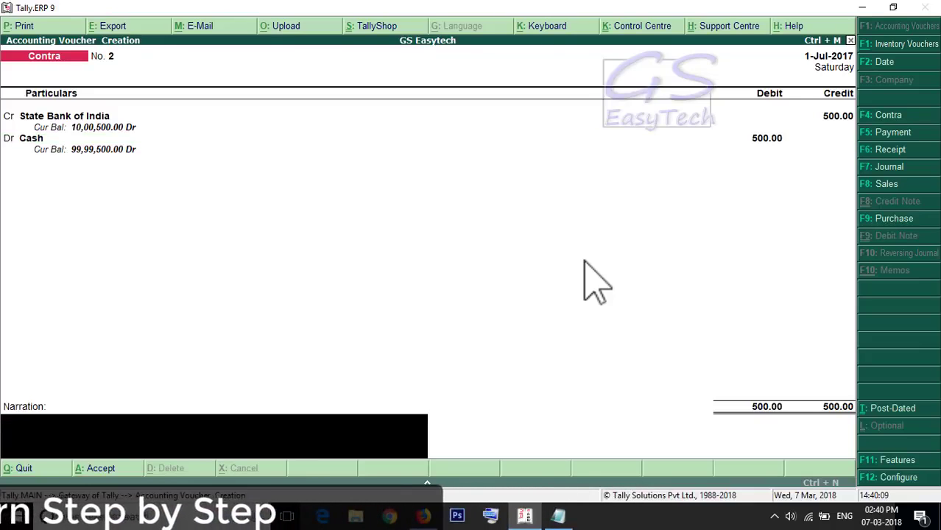
key(Return)
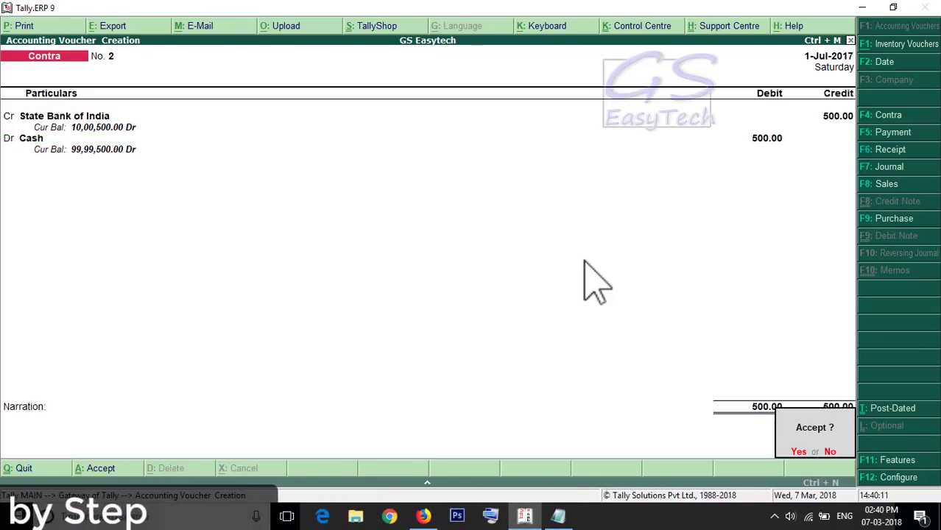
key(Return)
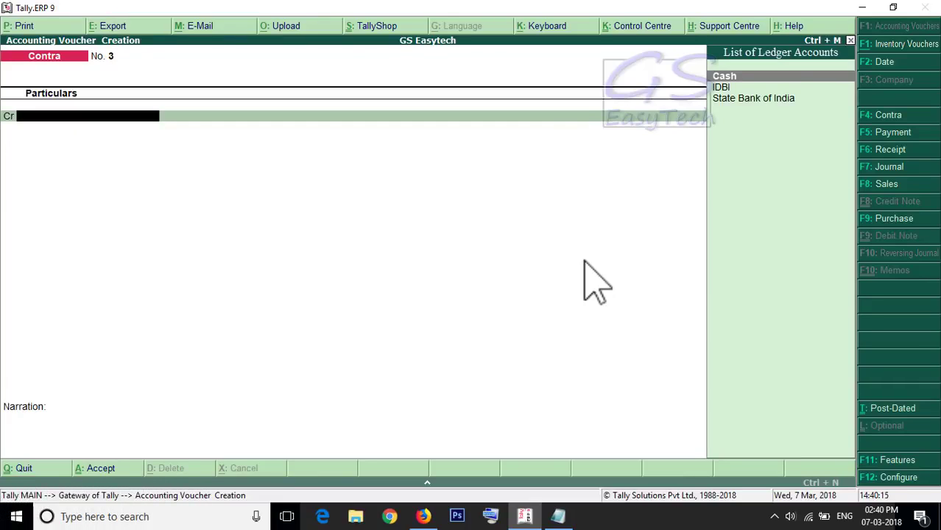
key(Page_Up)
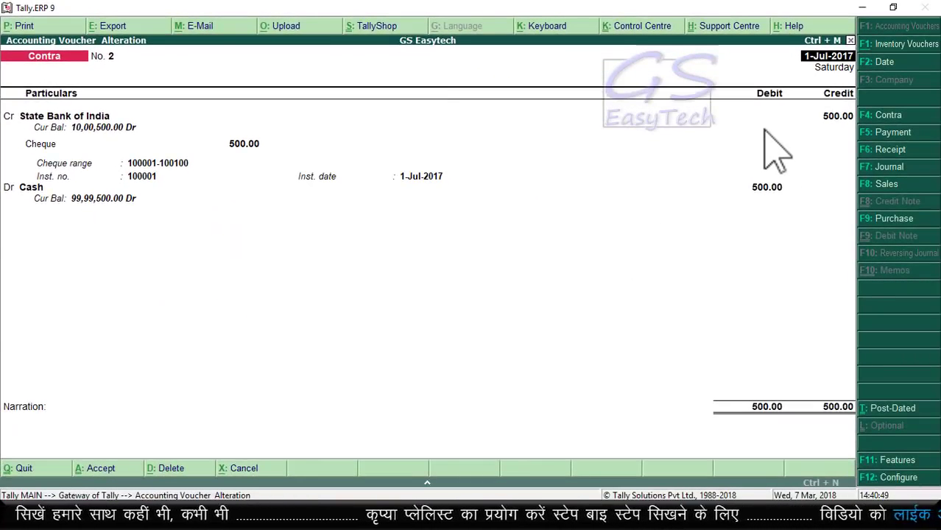
Step: In blank Contra No. 3, credit IDBI with 5,000
key(ctrl+a)
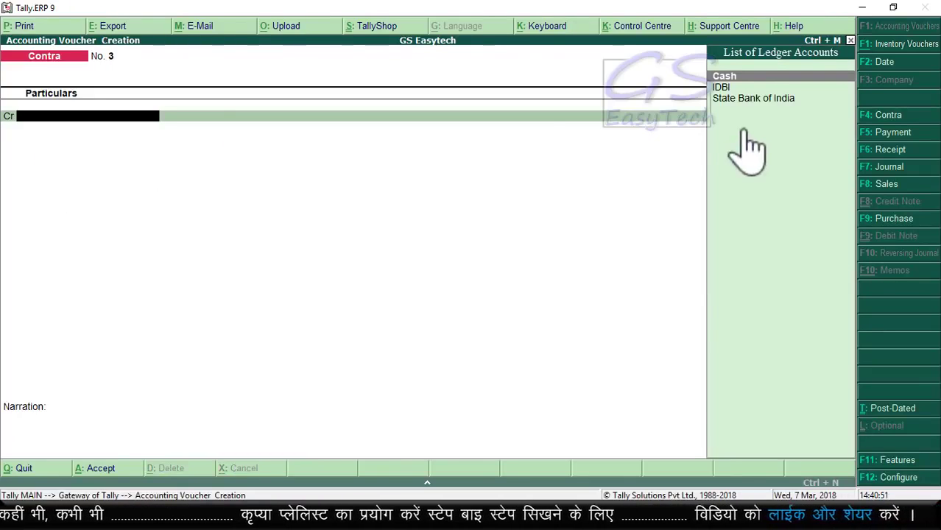
click(720, 87)
key(Return)
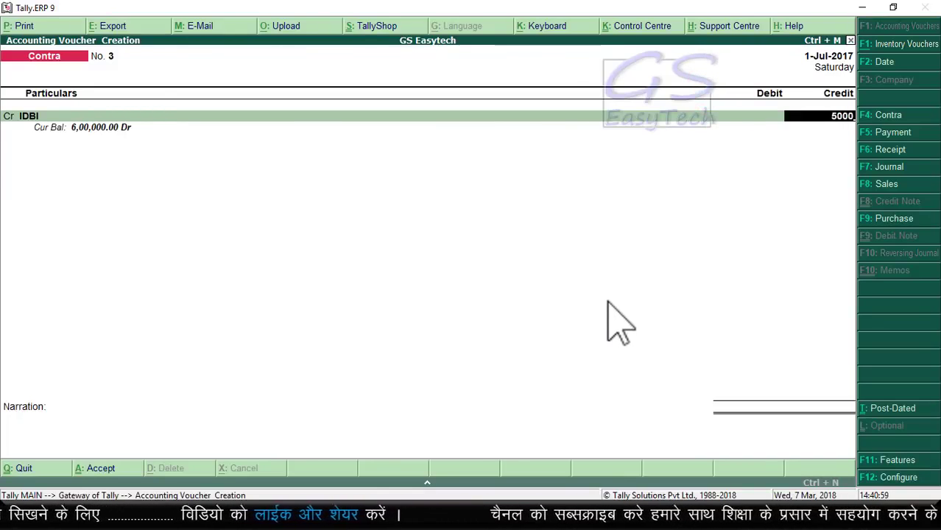
key(Return)
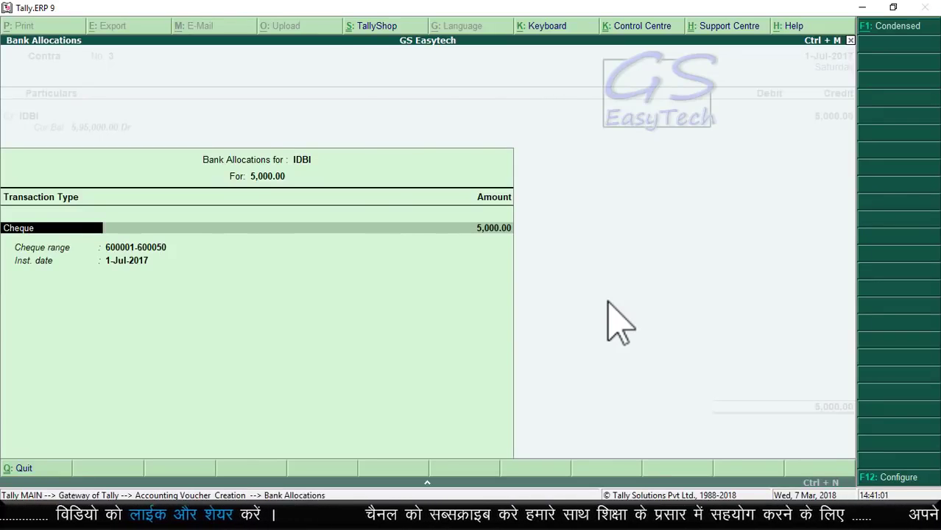
Step: Allocate the 5,000 as an e-Fund Transfer, passing account number, IFS code and bank
key(space)
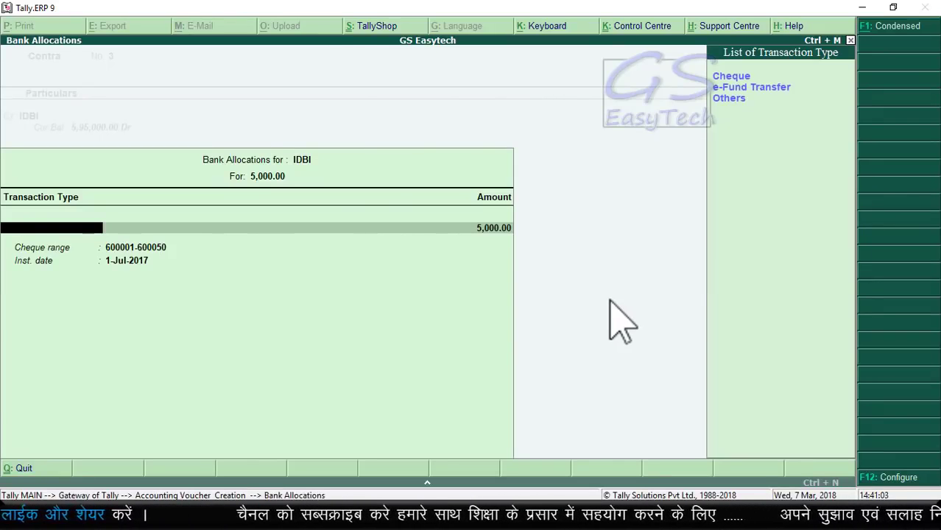
click(758, 86)
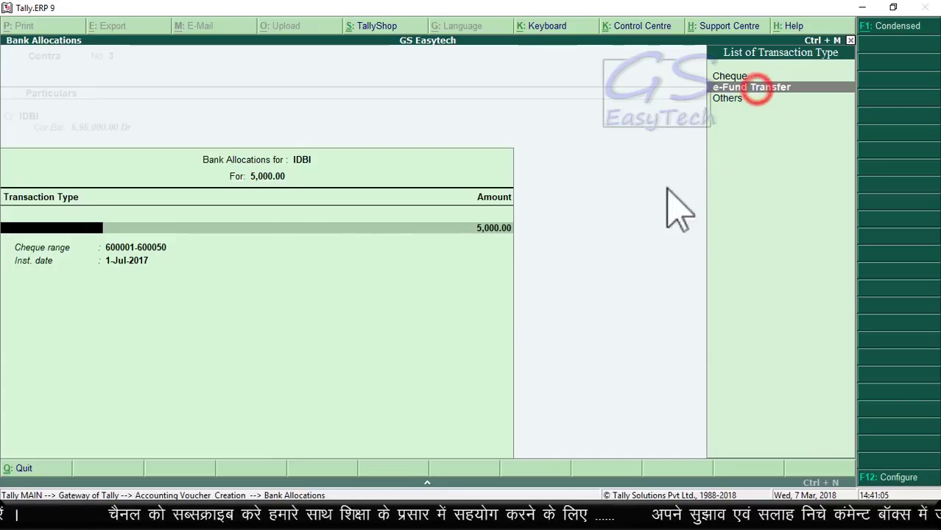
key(Return)
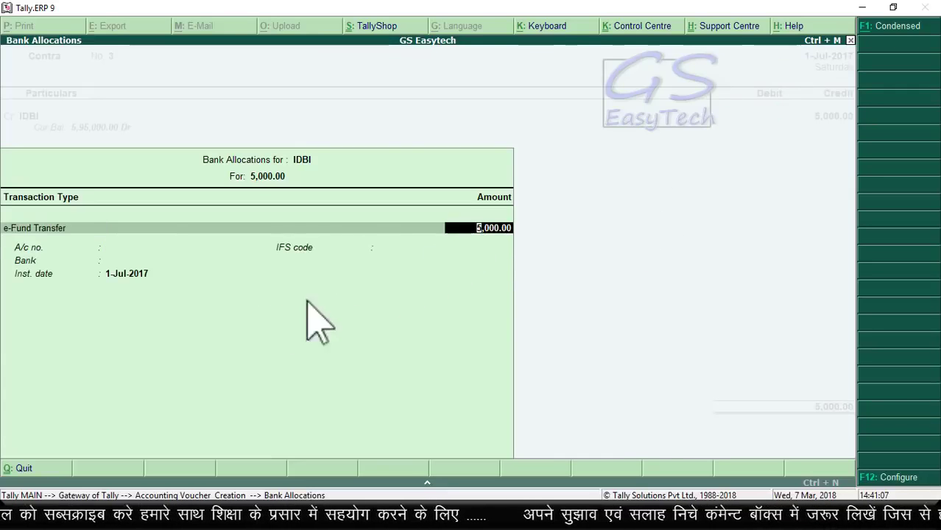
key(Return)
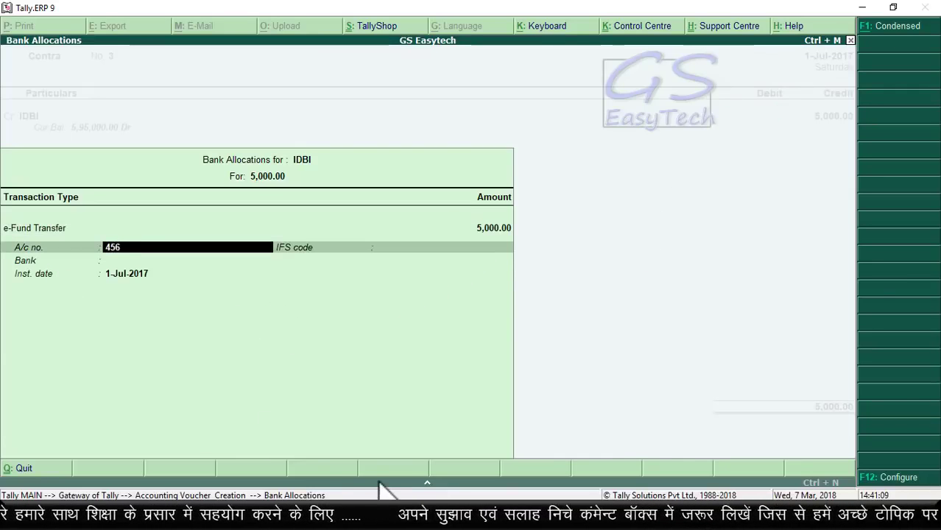
key(Return)
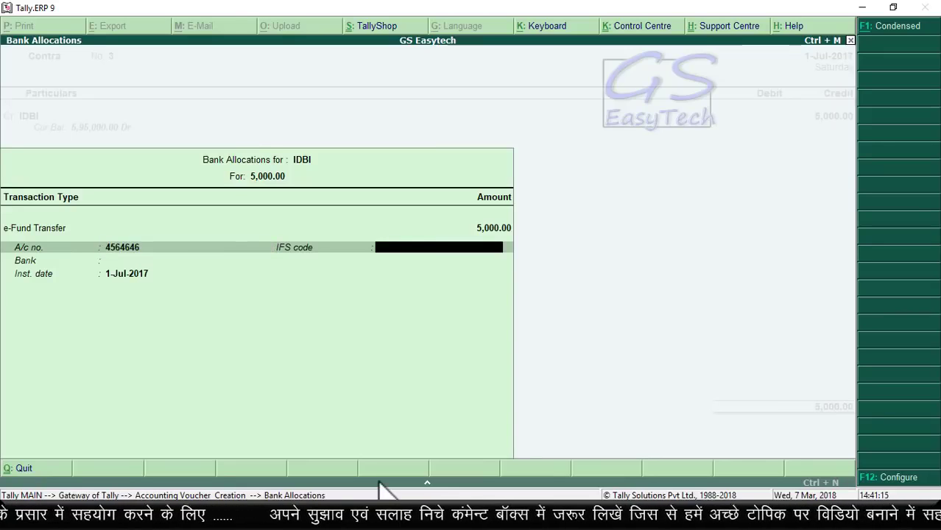
key(Return)
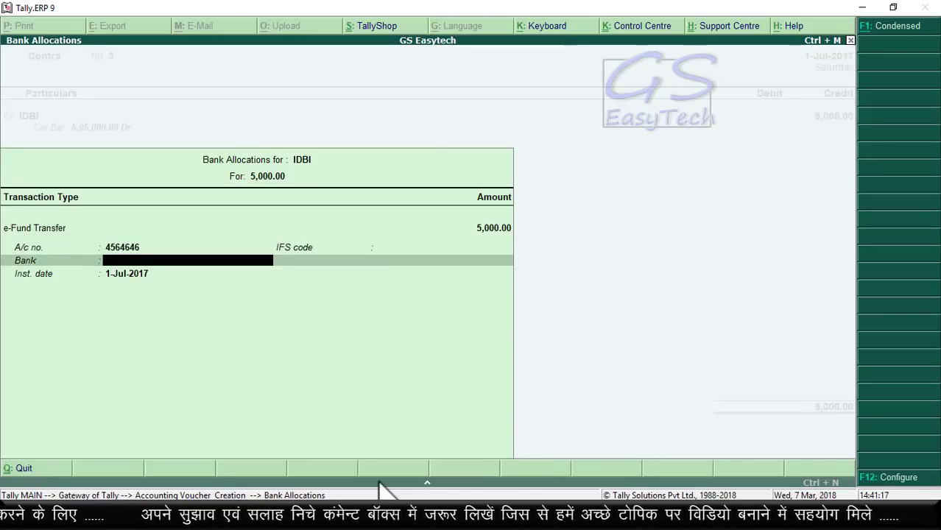
key(Return)
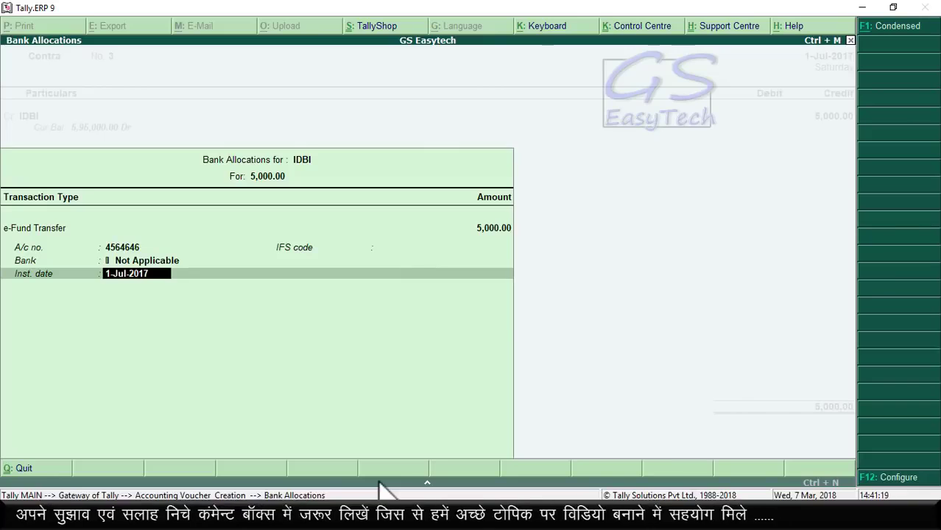
Step: Change the IDBI allocation to a Cheque with instrument date 2-Jul-2017
key(BackSpace)
key(BackSpace)
key(BackSpace)
key(BackSpace)
key(BackSpace)
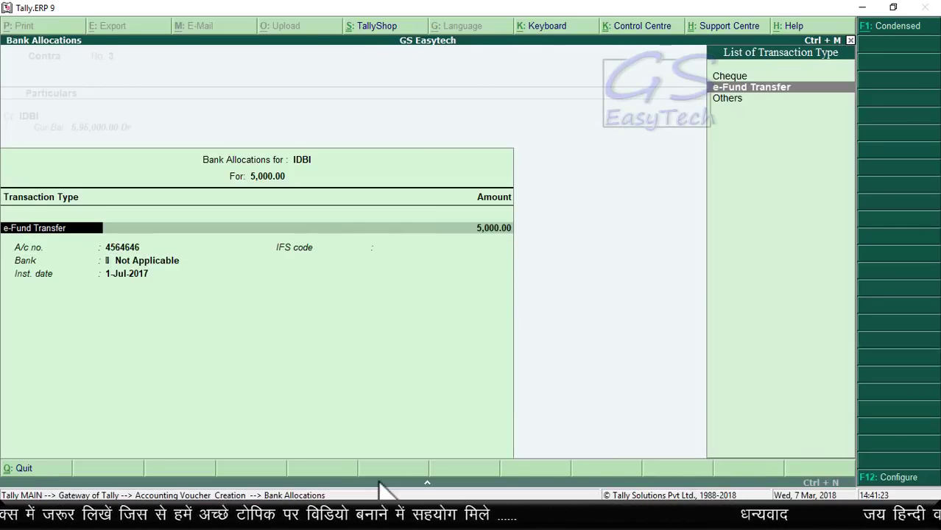
key(Up)
key(Return)
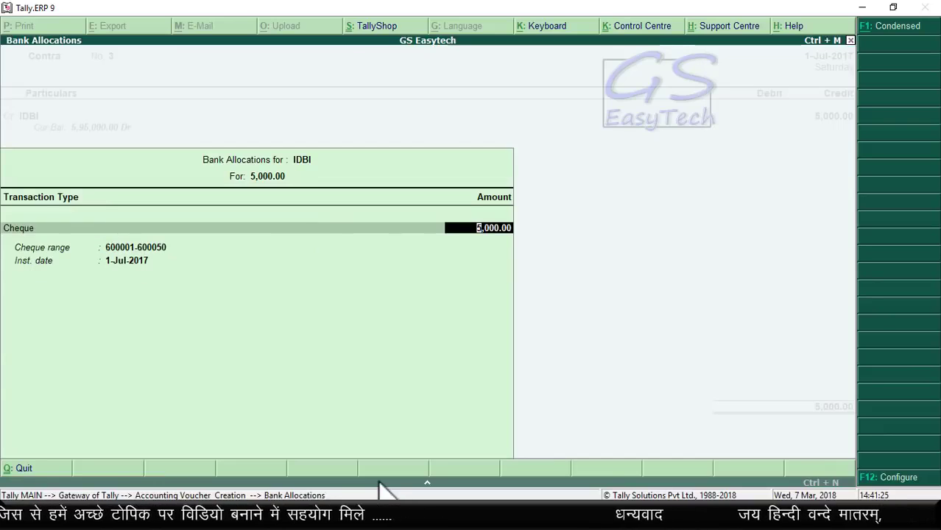
key(Return)
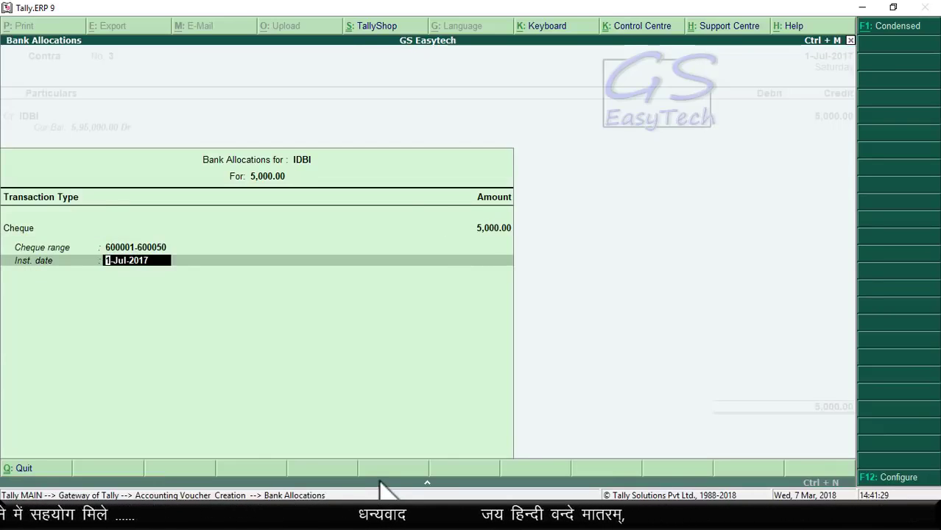
drag(50, 248, 219, 257)
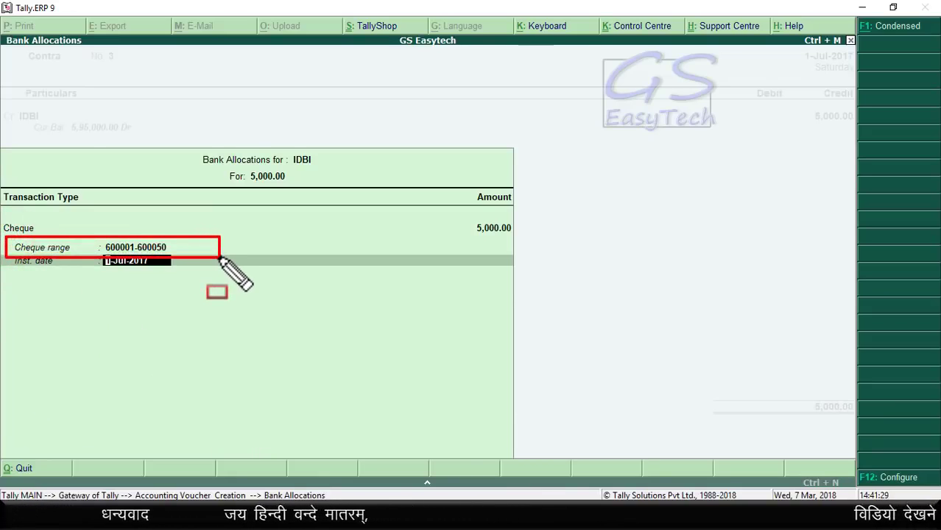
key(Escape)
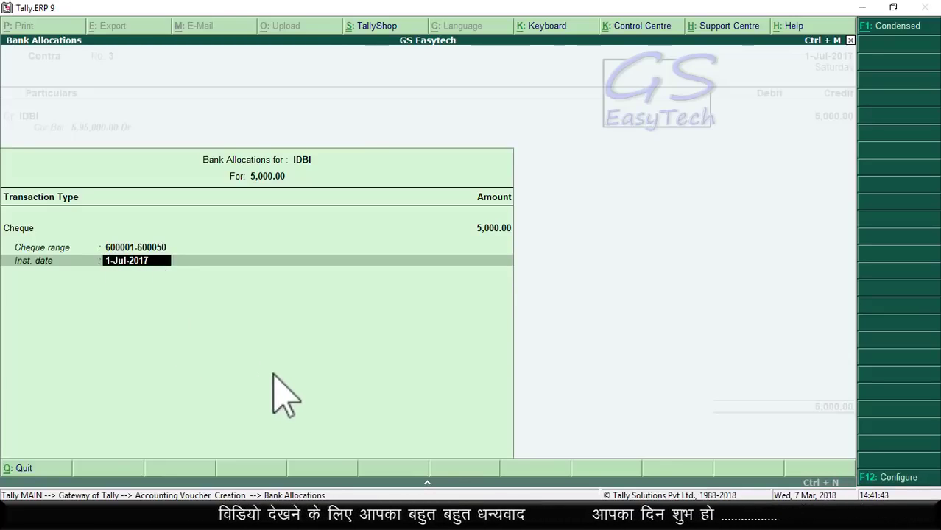
text(2/)
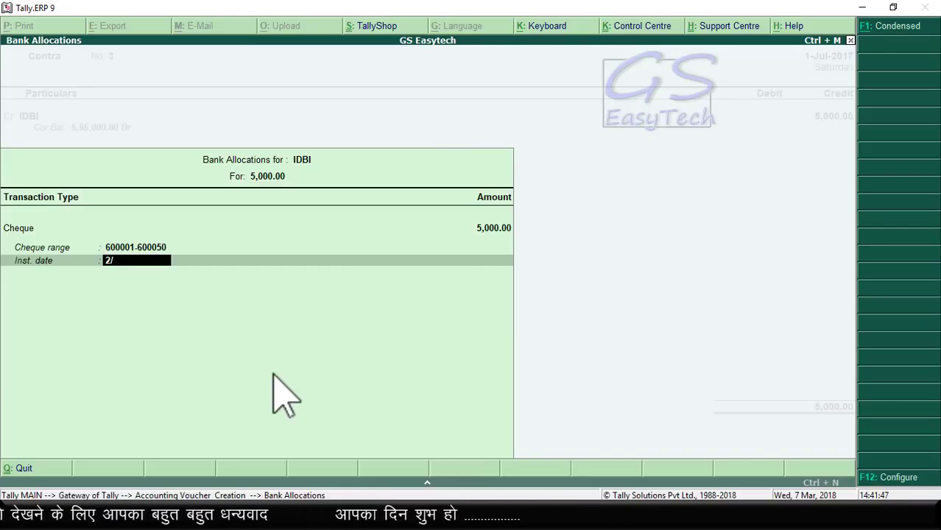
text(7)
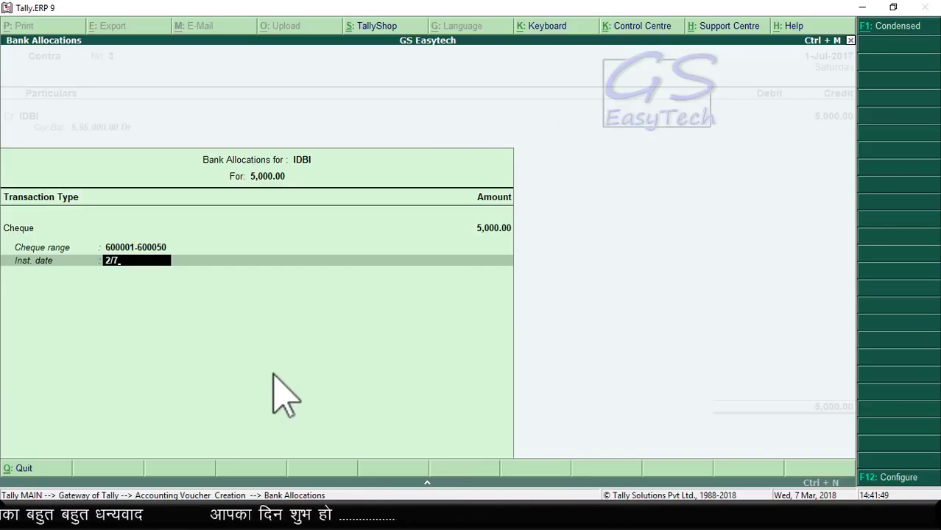
key(Return)
key(Return)
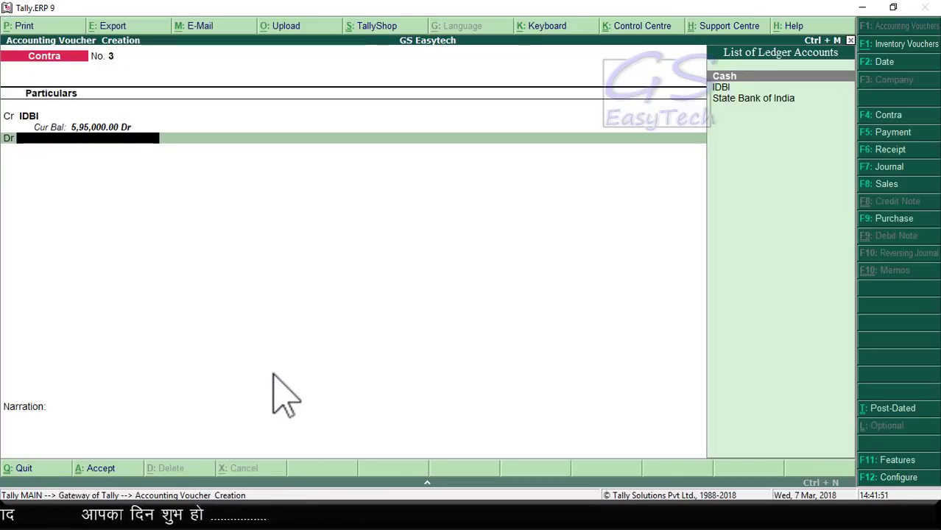
Step: Debit State Bank of India 5,000.00 and save Contra No. 3
text(S)
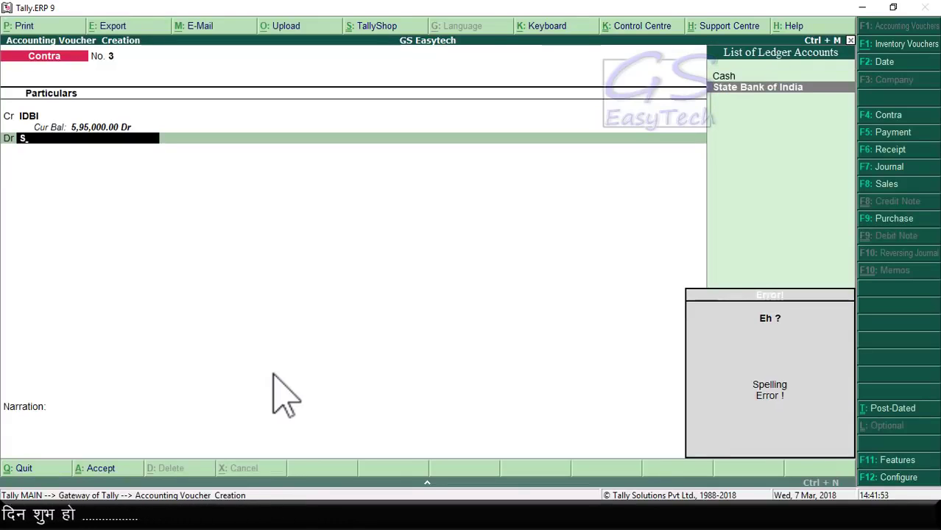
key(Return)
key(Return)
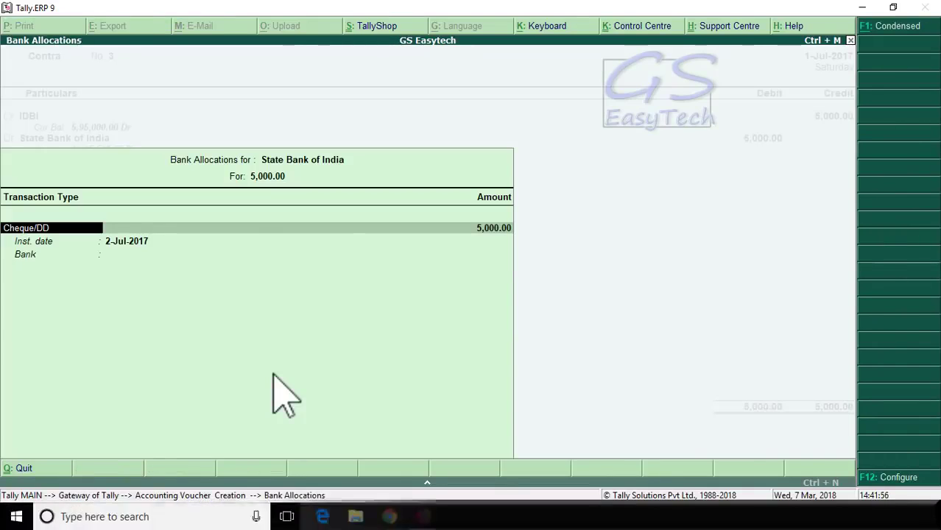
key(Return)
key(Return)
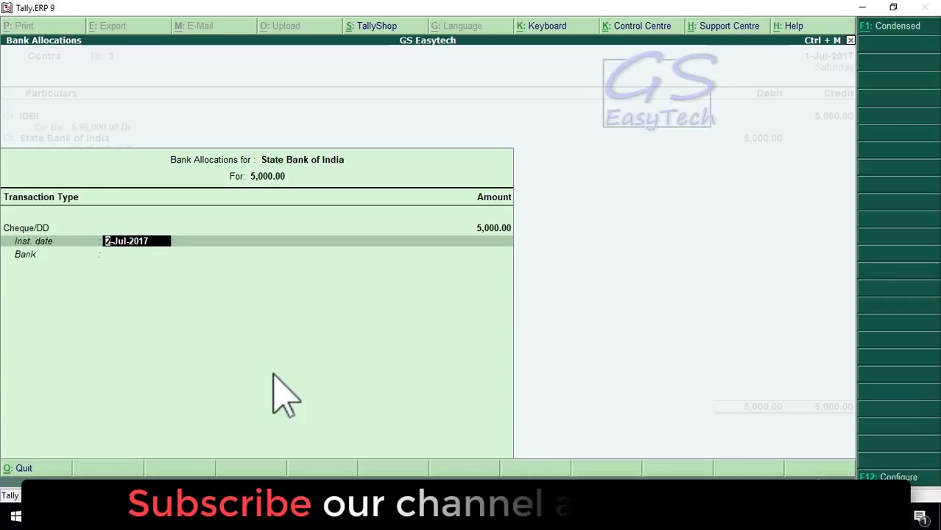
key(Return)
key(Return)
key(Return)
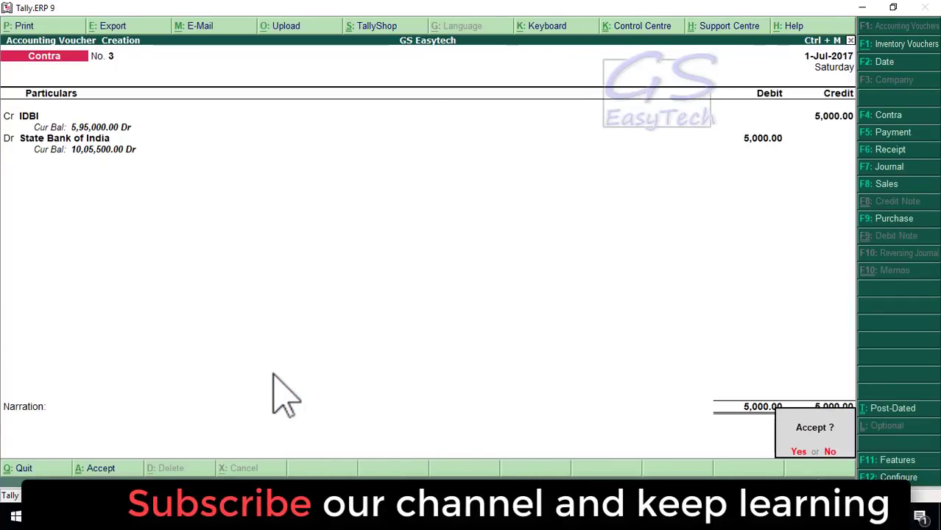
key(y)
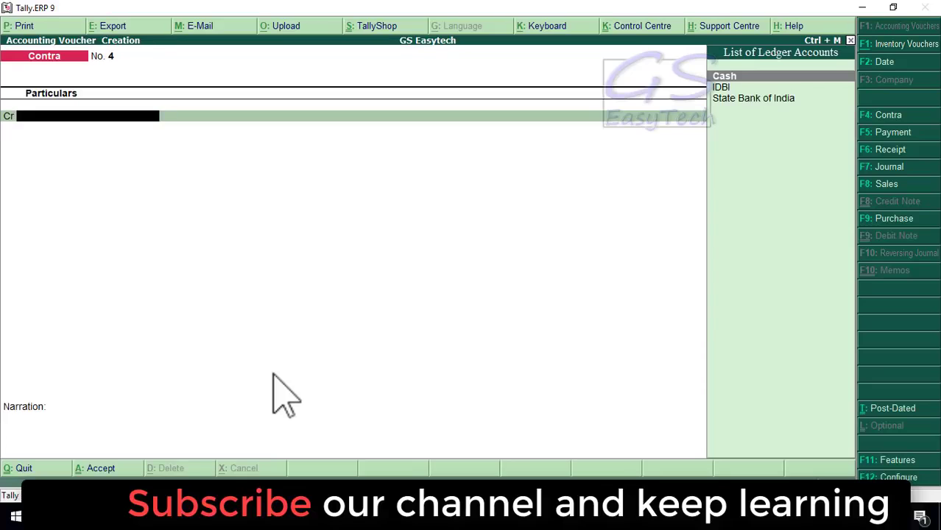
key(Page_Up)
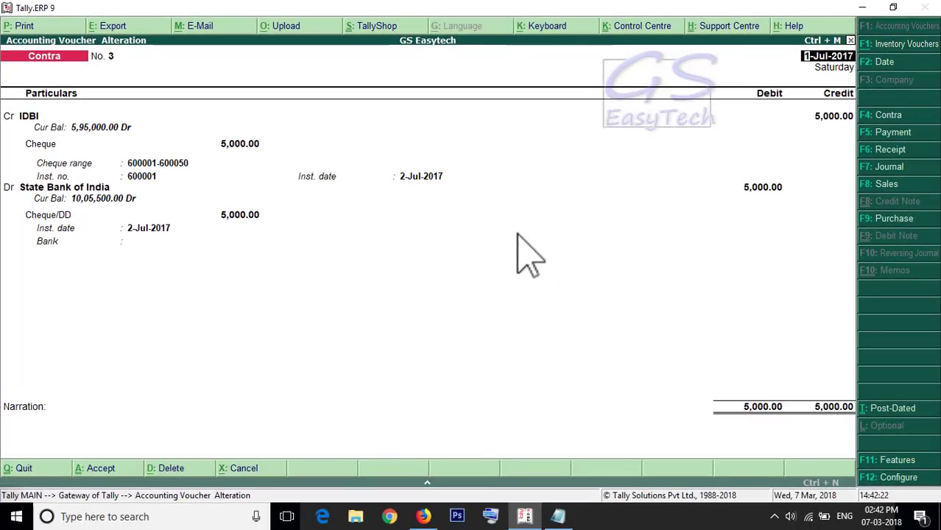
Step: Leave the Contra No. 3 review and quit voucher entry, confirming Yes twice
key(Escape)
key(y)
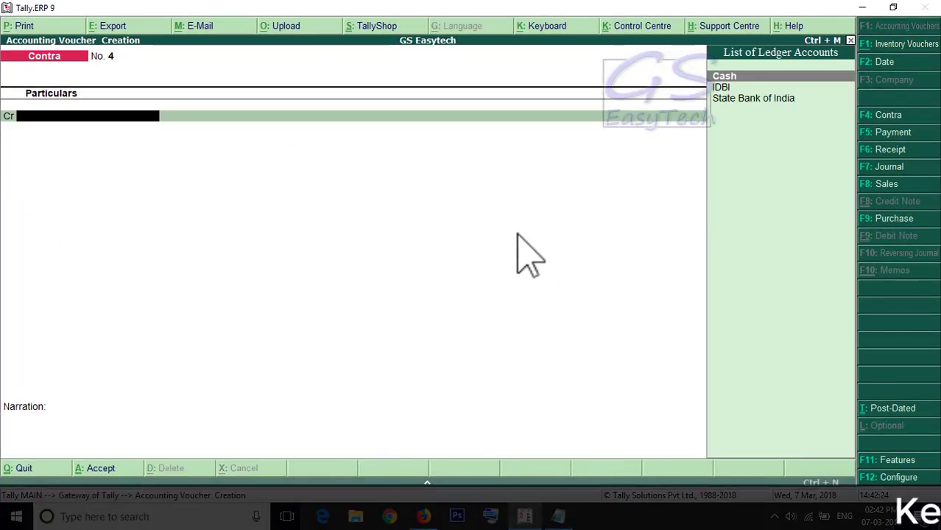
key(Escape)
key(y)
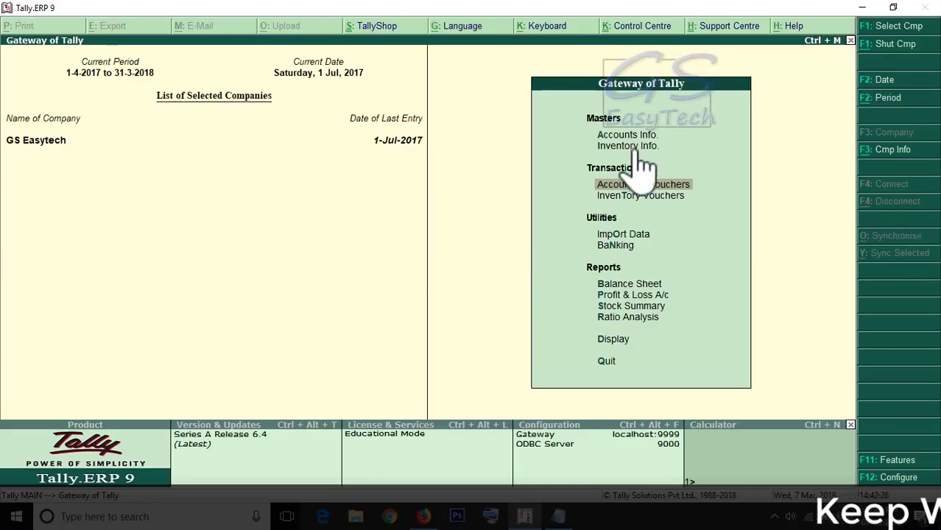
Step: Open Banking > Cheque Register: IDBI 49 of 50, State Bank of India 99 of 100 available
click(622, 247)
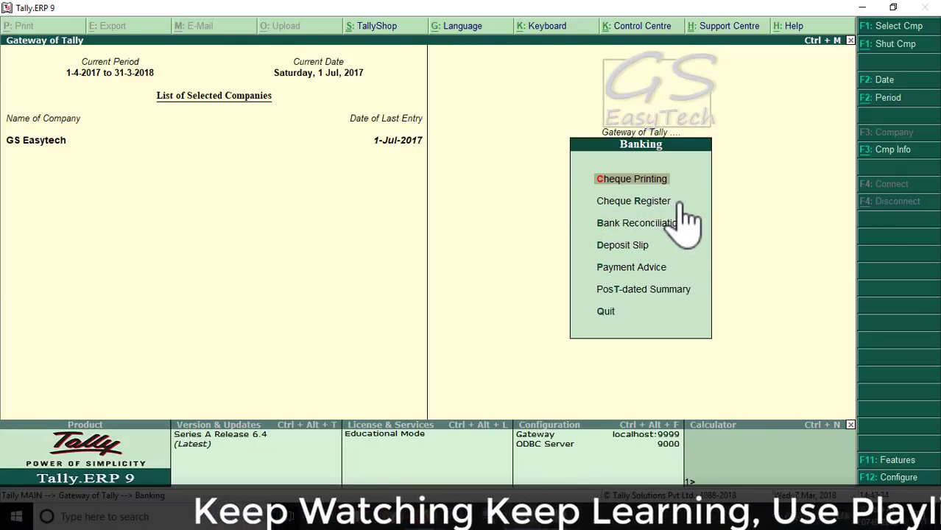
click(632, 202)
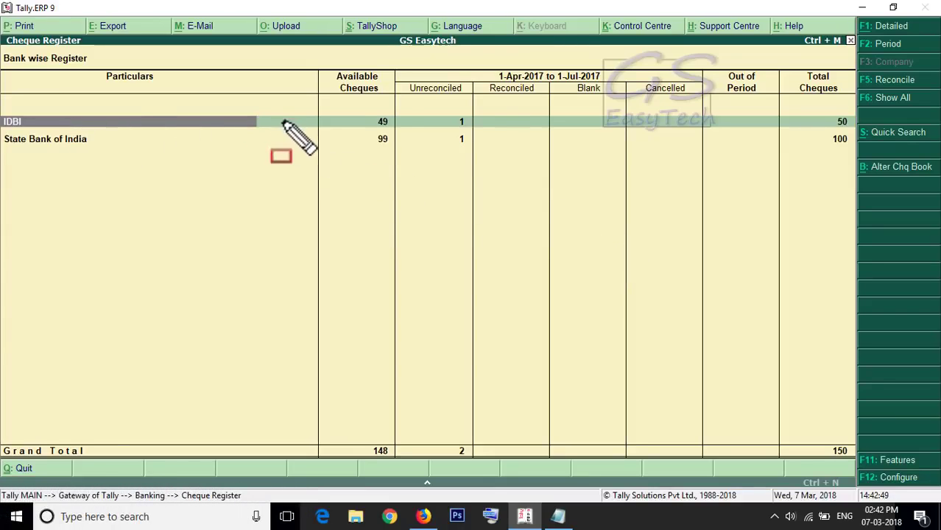
drag(226, 122, 356, 123)
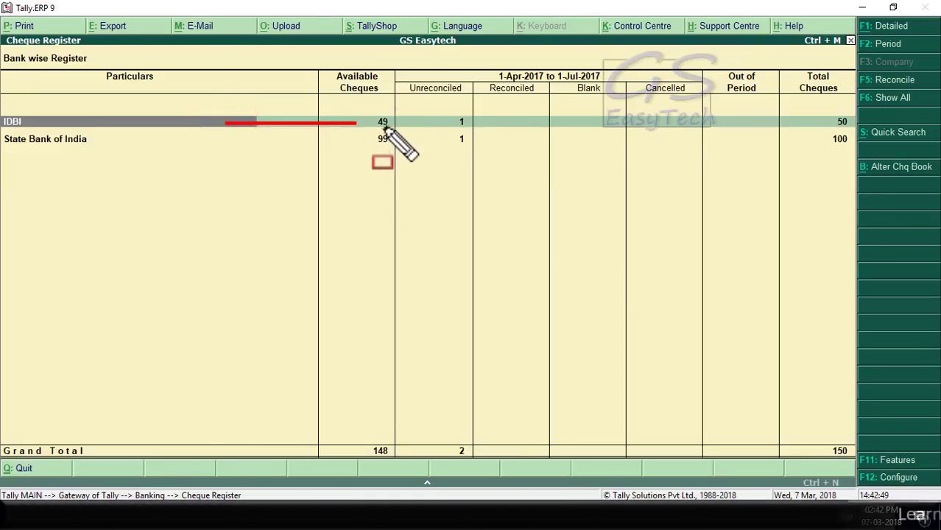
drag(230, 139, 367, 139)
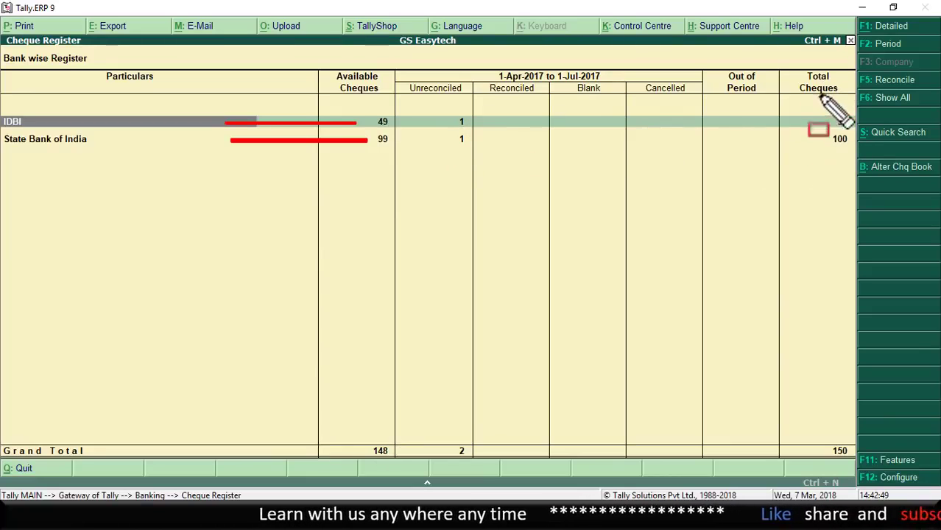
drag(827, 112, 845, 153)
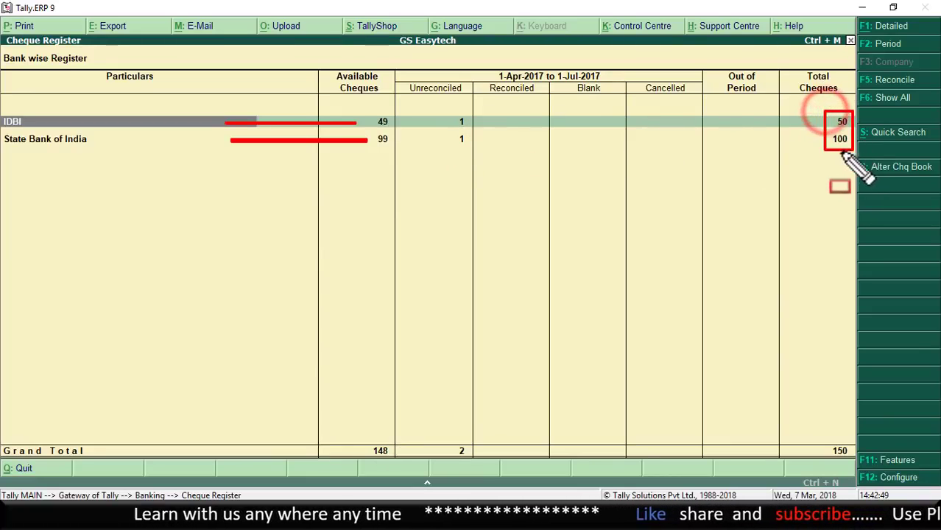
key(e)
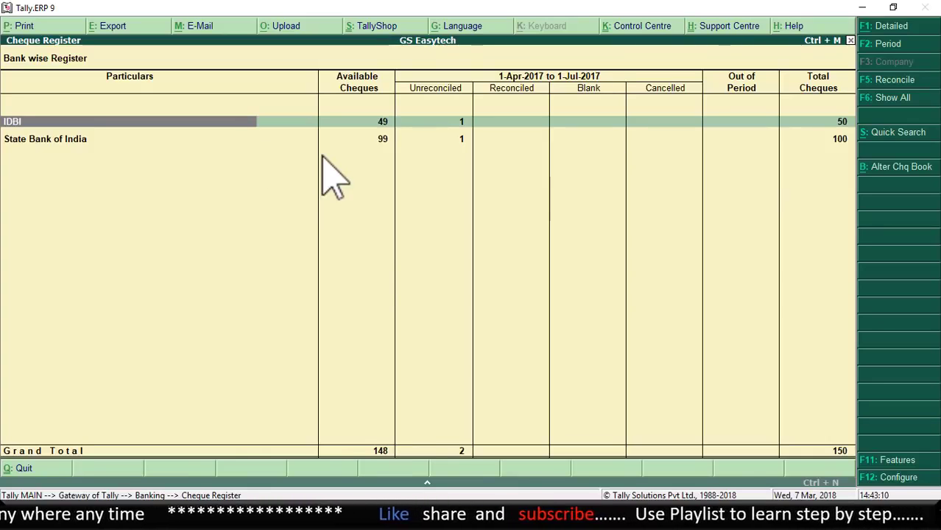
key(Return)
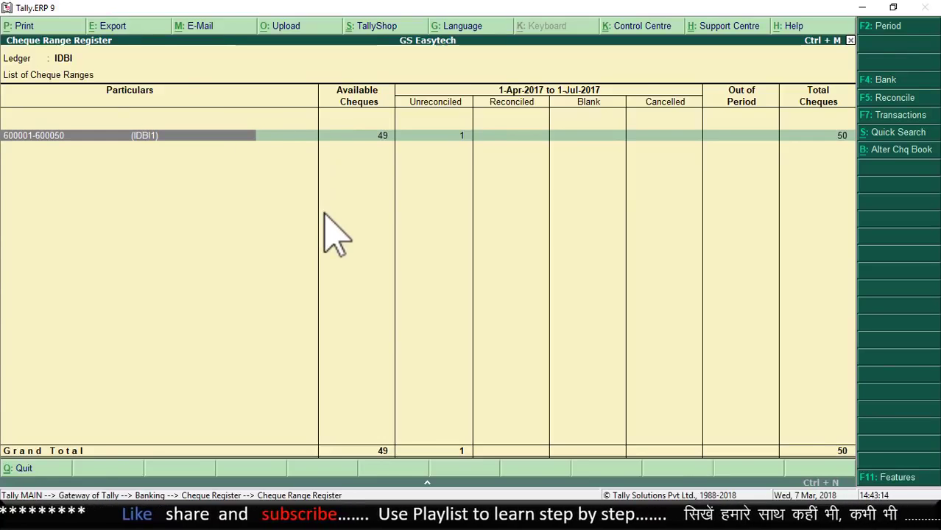
key(Return)
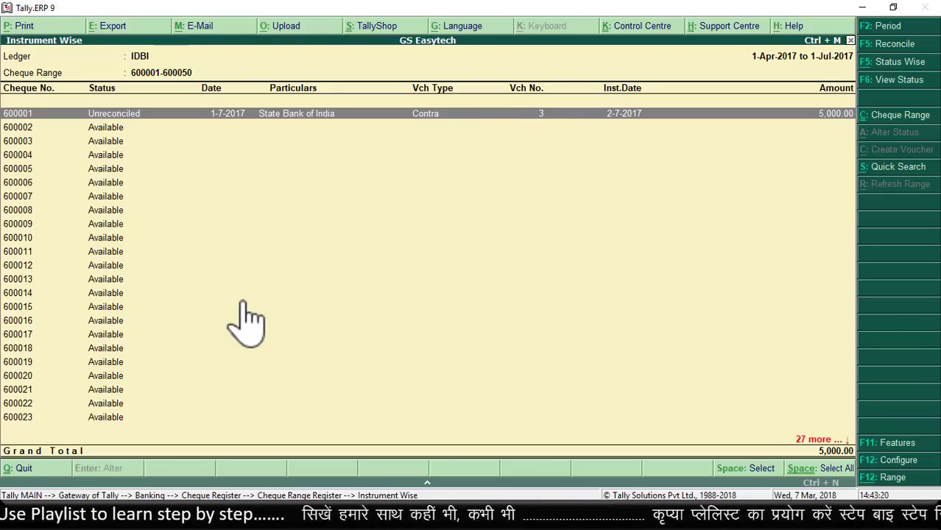
click(892, 169)
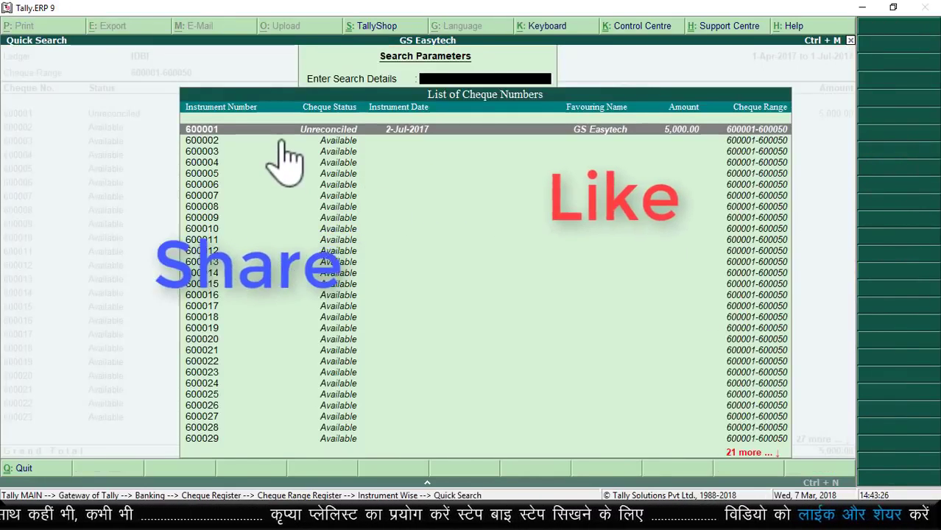
click(320, 130)
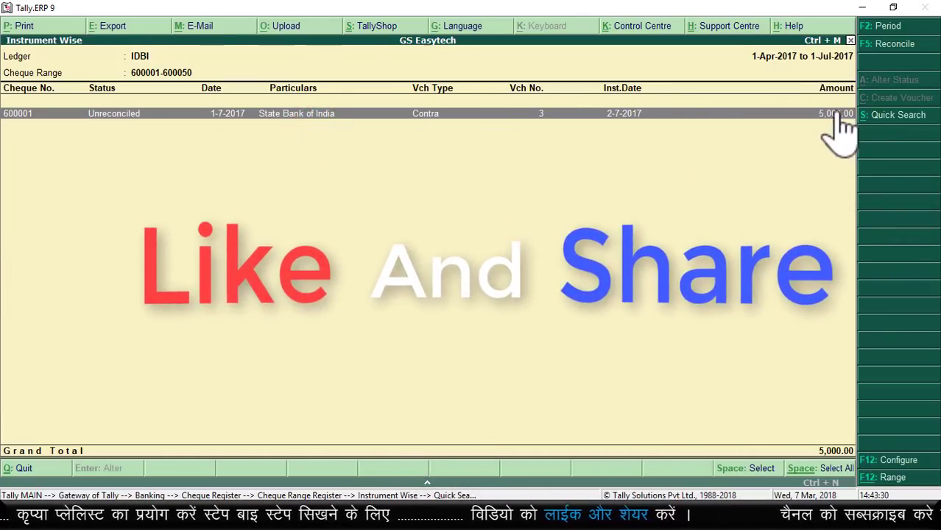
key(Escape)
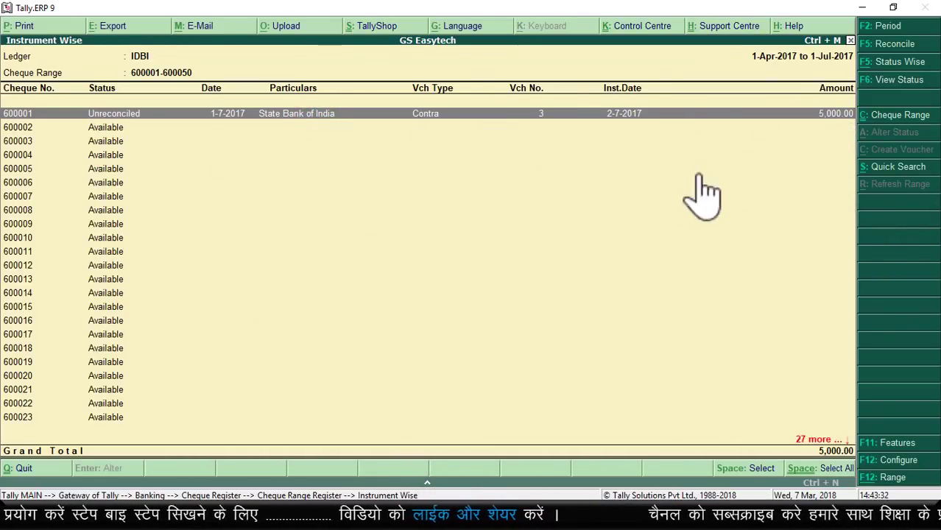
Step: Reconcile IDBI cheque 600001 with bank date 2-7-2017, then return to the Cheque Range Register
click(899, 46)
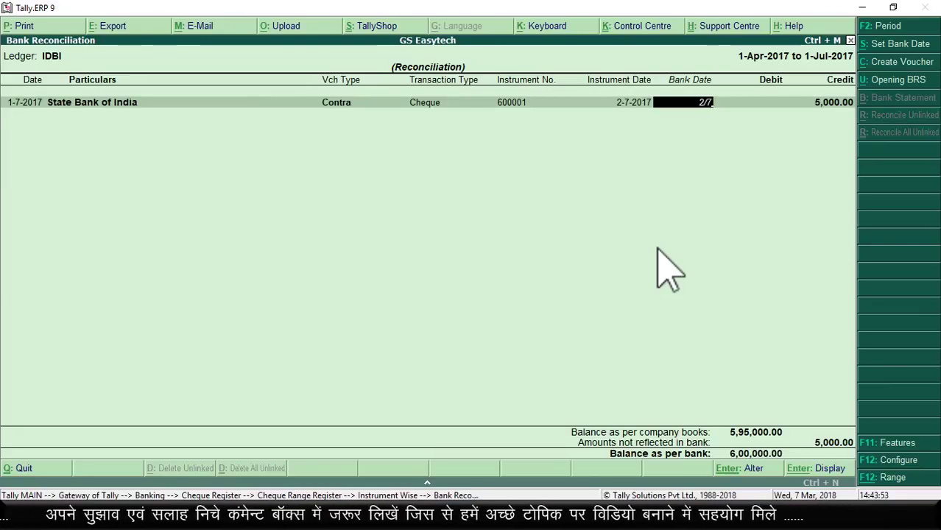
key(Return)
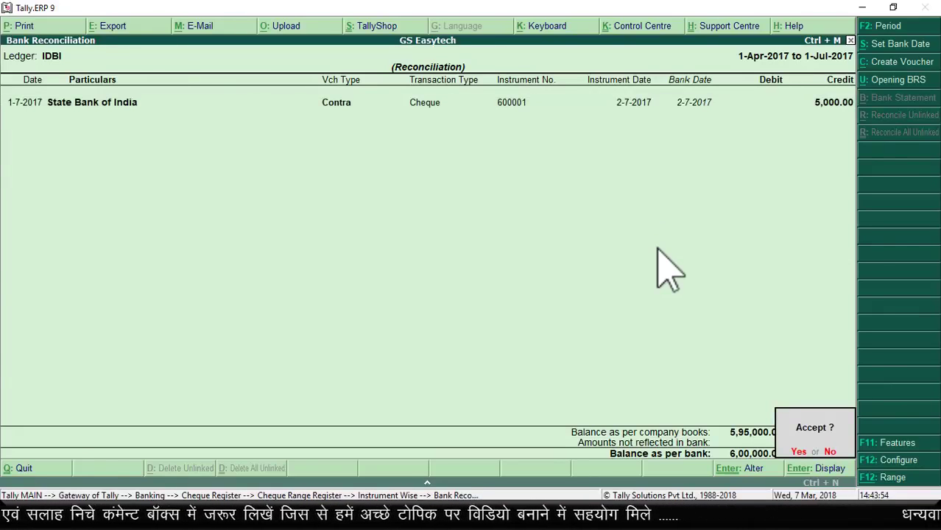
key(Return)
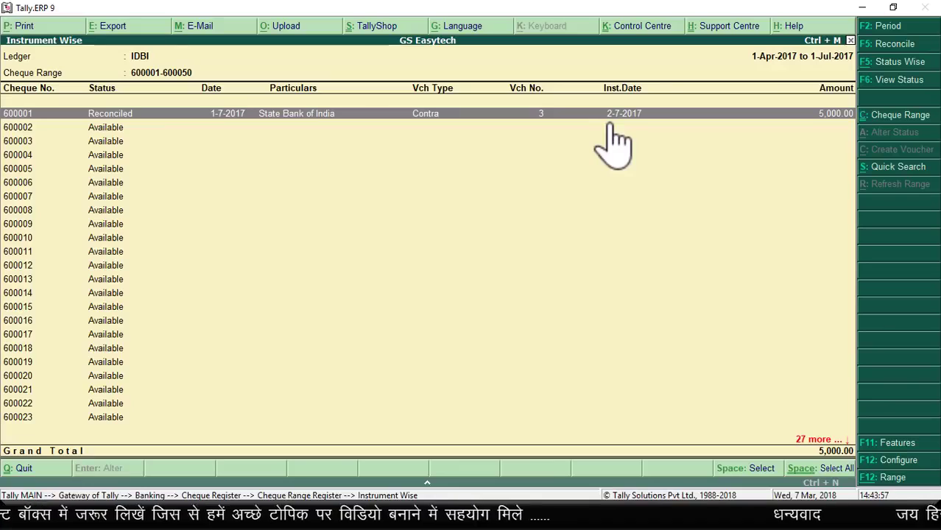
key(Escape)
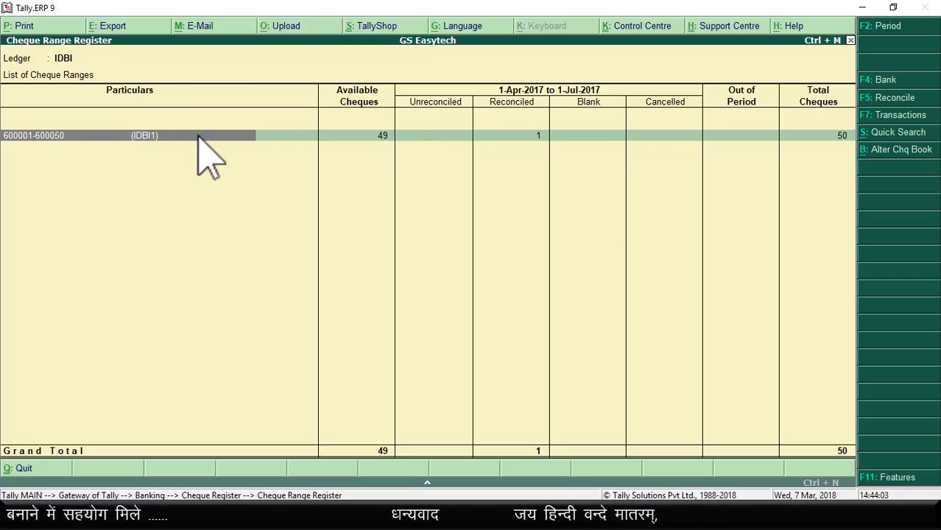
Step: Back out to the Banking menu, briefly reopening the Cheque Register report on the way
key(Escape)
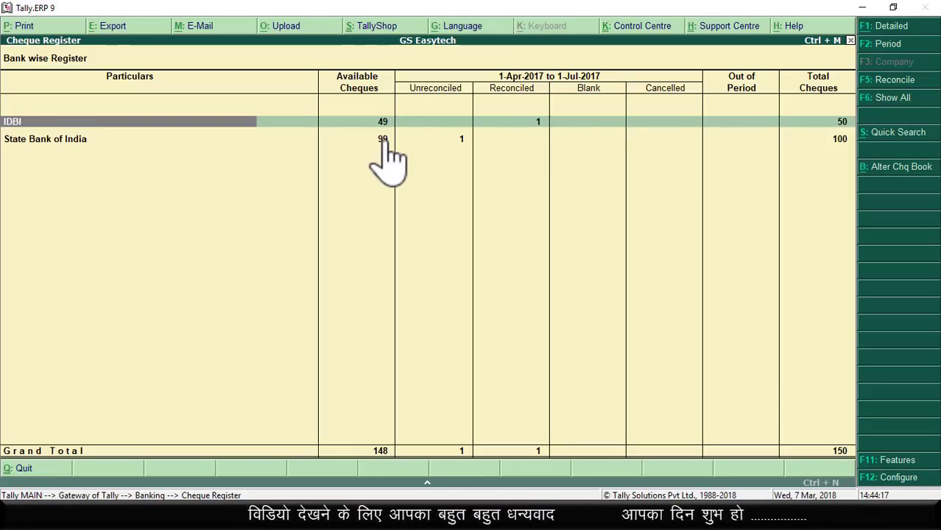
key(Escape)
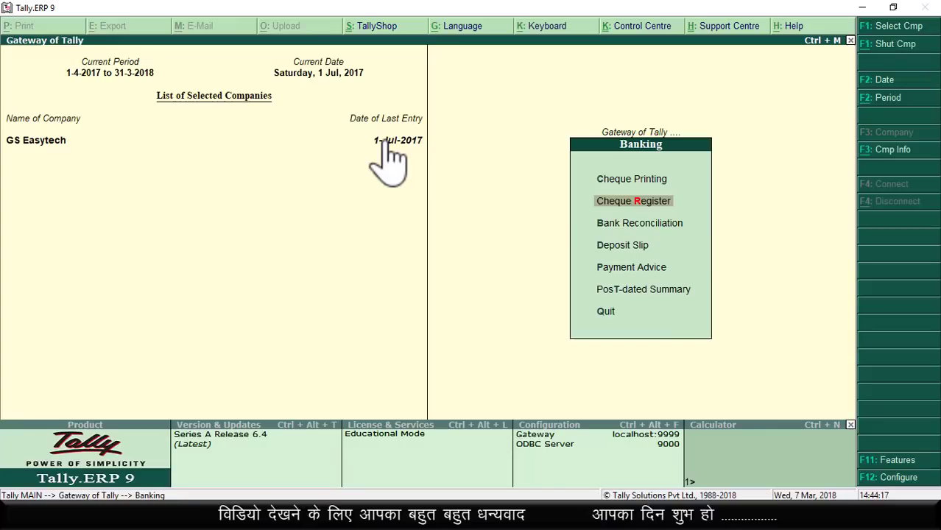
click(647, 201)
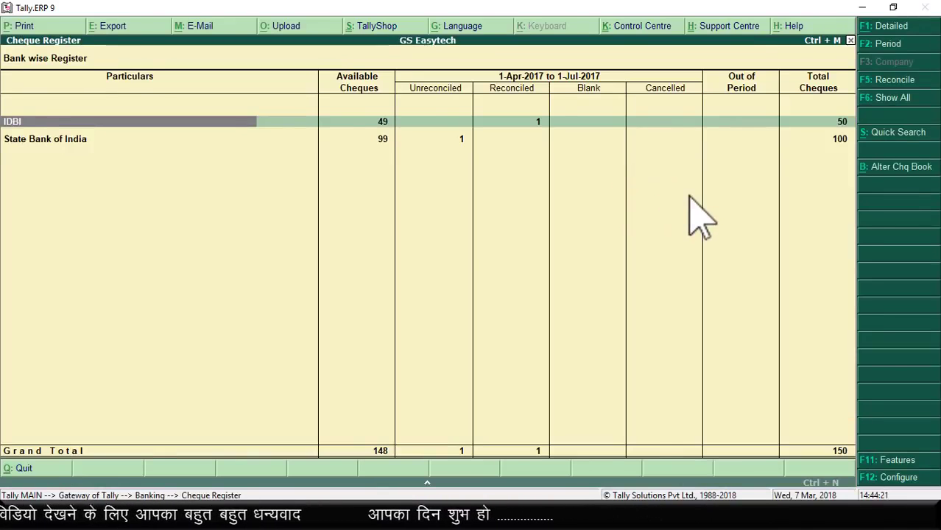
key(Escape)
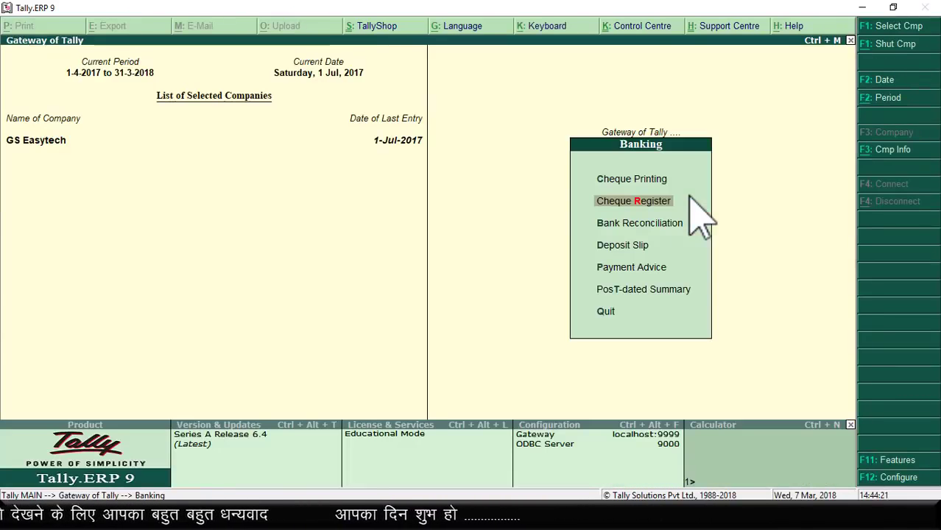
Step: Open Bank Reconciliation for State Bank of India, then bring the YouTube video page forward
click(657, 224)
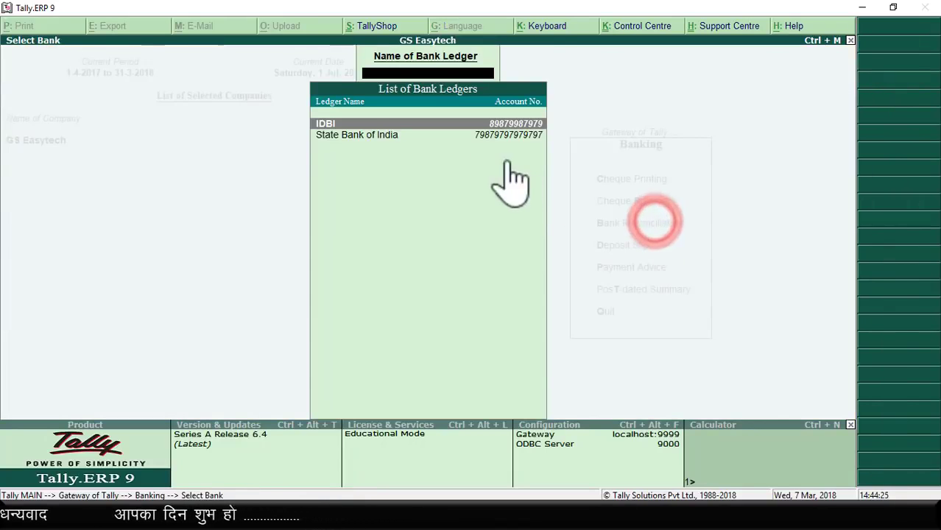
click(349, 135)
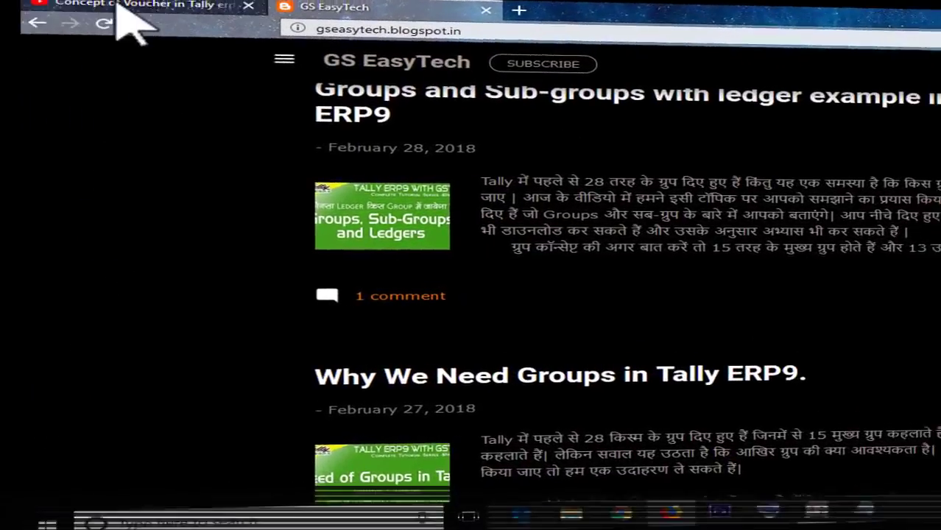
click(122, 8)
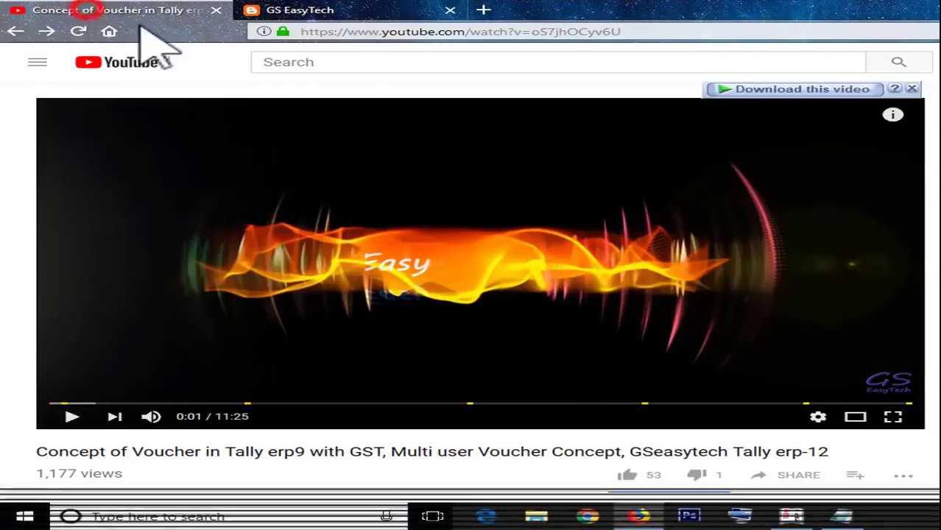
Step: Scroll through the Concept of Voucher description and comments, then collapse the description with SHOW LESS
scroll(478, 360, down, 3)
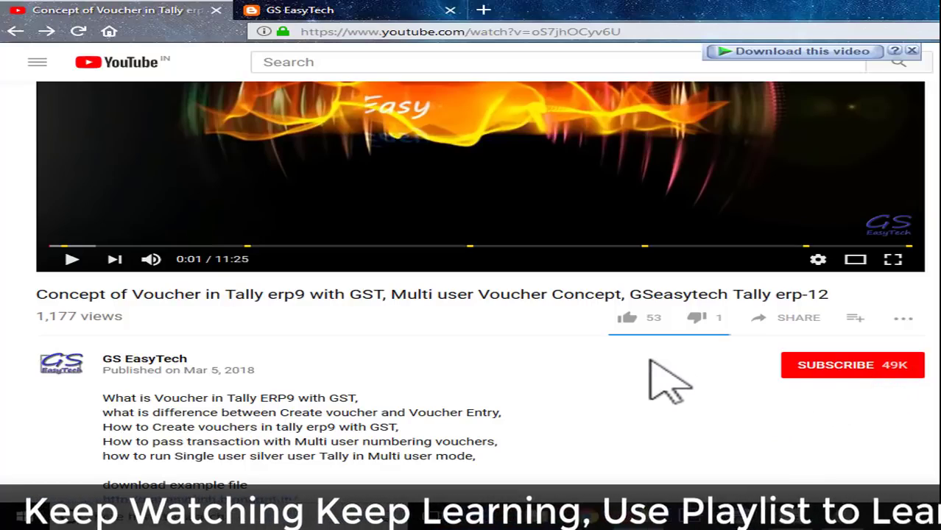
scroll(655, 368, down, 3)
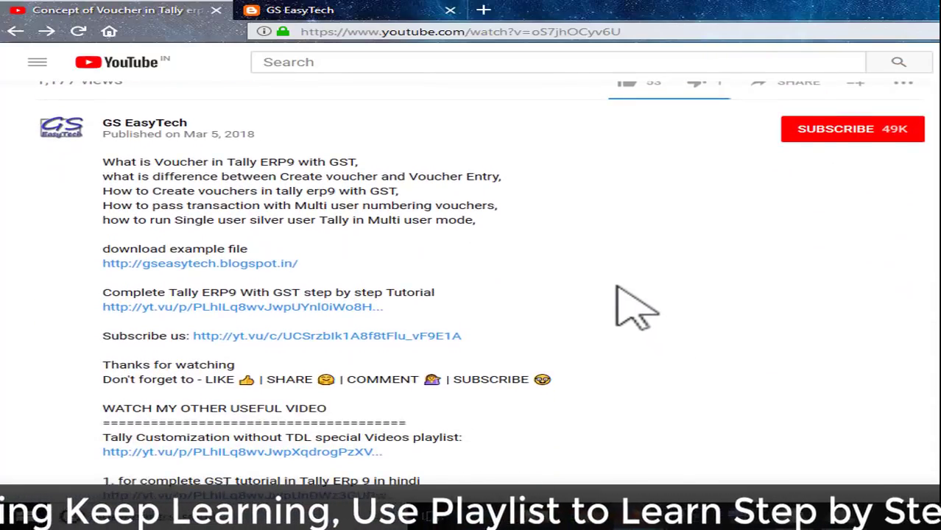
scroll(617, 288, down, 10)
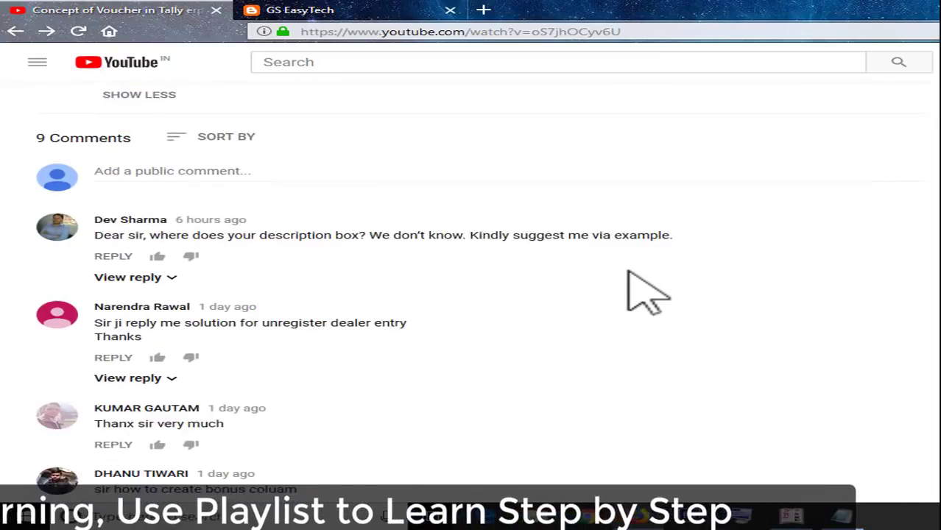
scroll(627, 280, down, 2)
scroll(154, 210, up, 2)
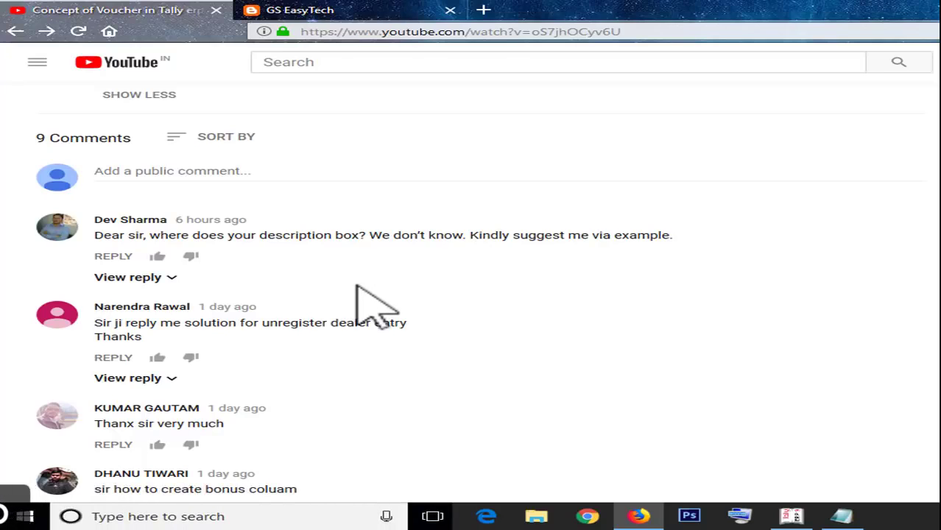
scroll(360, 290, up, 12)
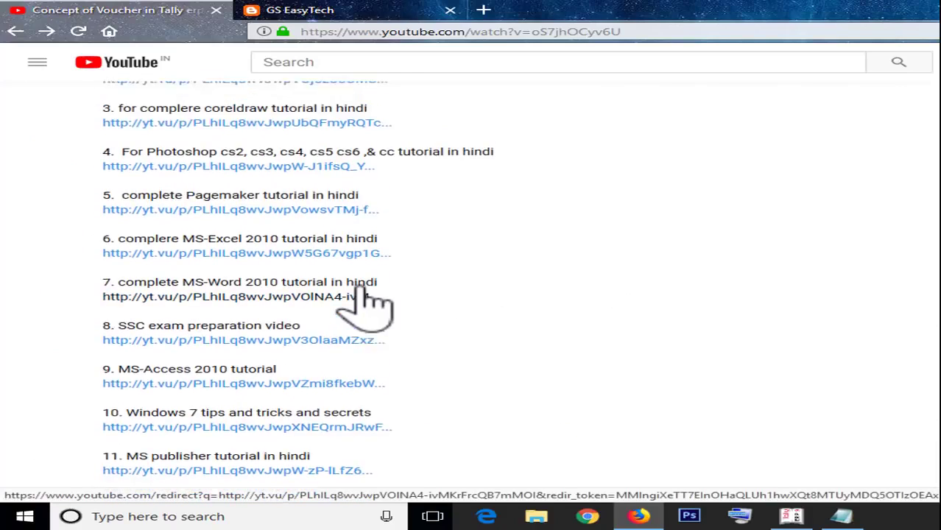
scroll(524, 266, up, 3)
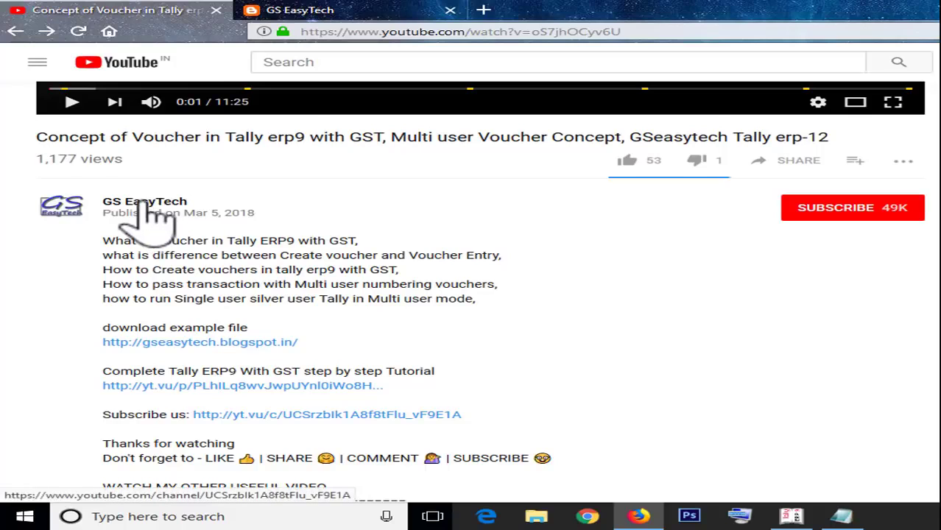
scroll(294, 221, down, 2)
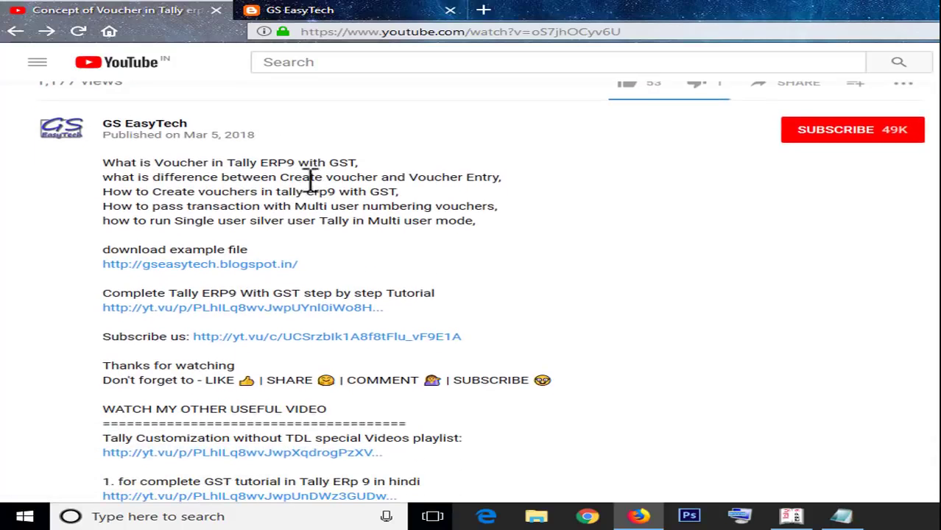
scroll(382, 309, down, 10)
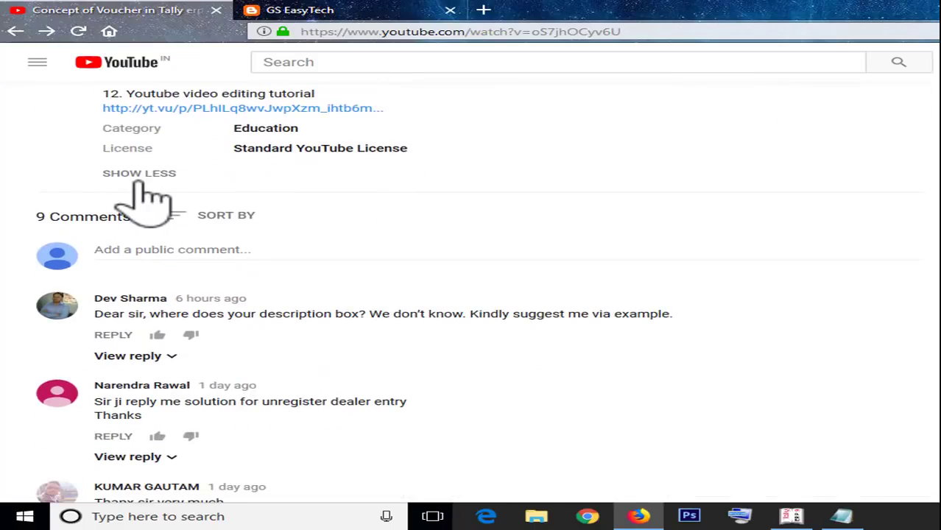
click(140, 173)
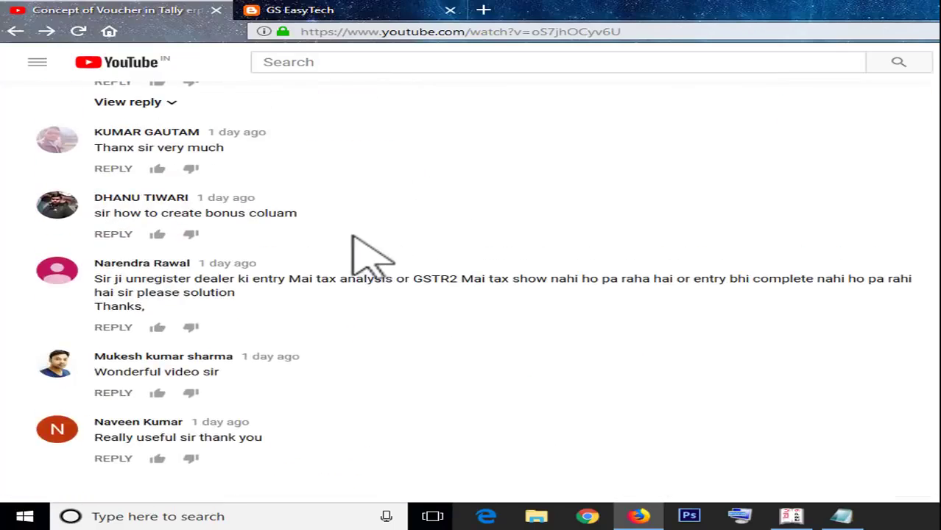
scroll(316, 274, up, 6)
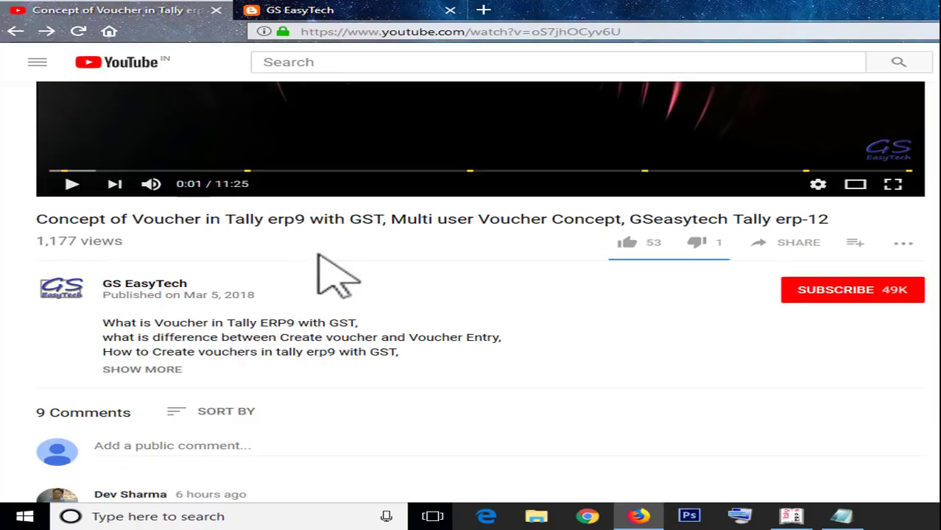